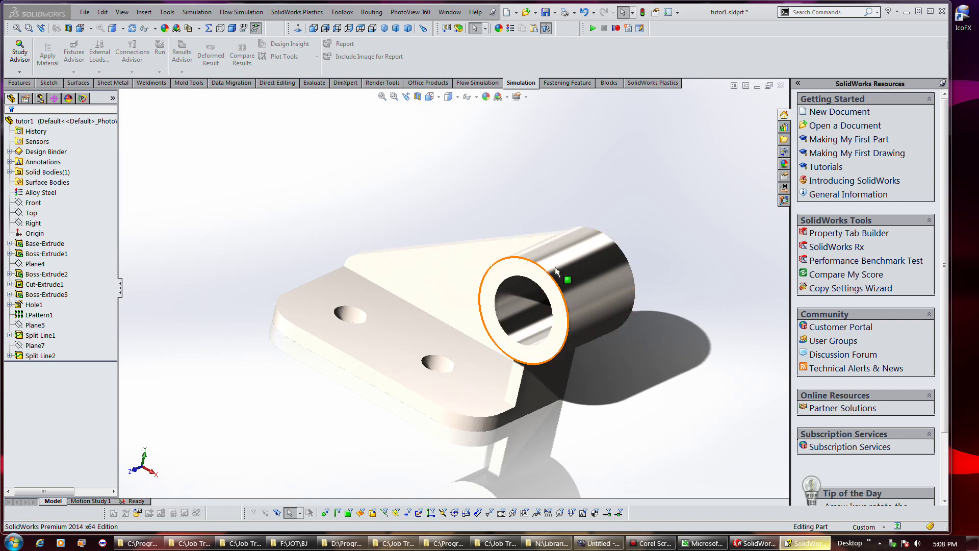
Start a new study named Static 1 with the Static analysis type
click(23, 75)
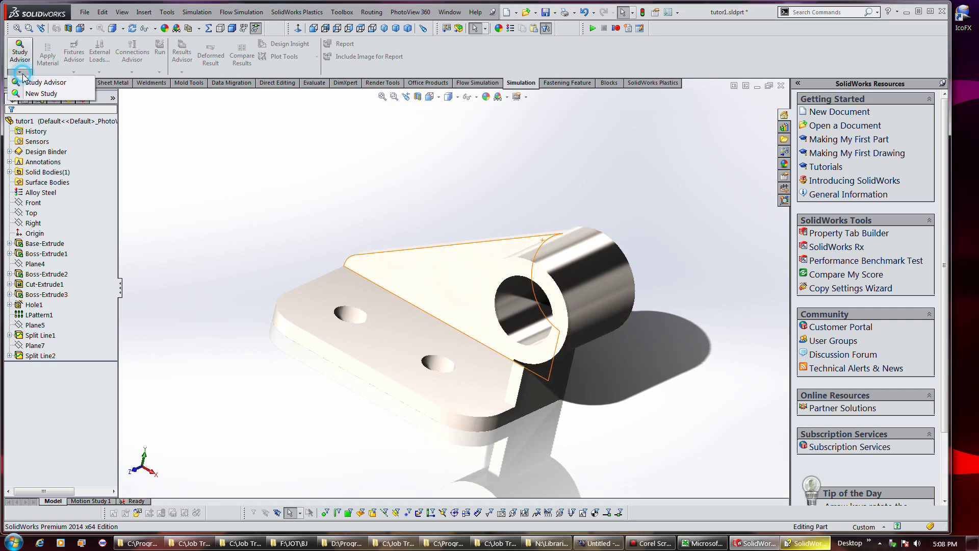
click(39, 94)
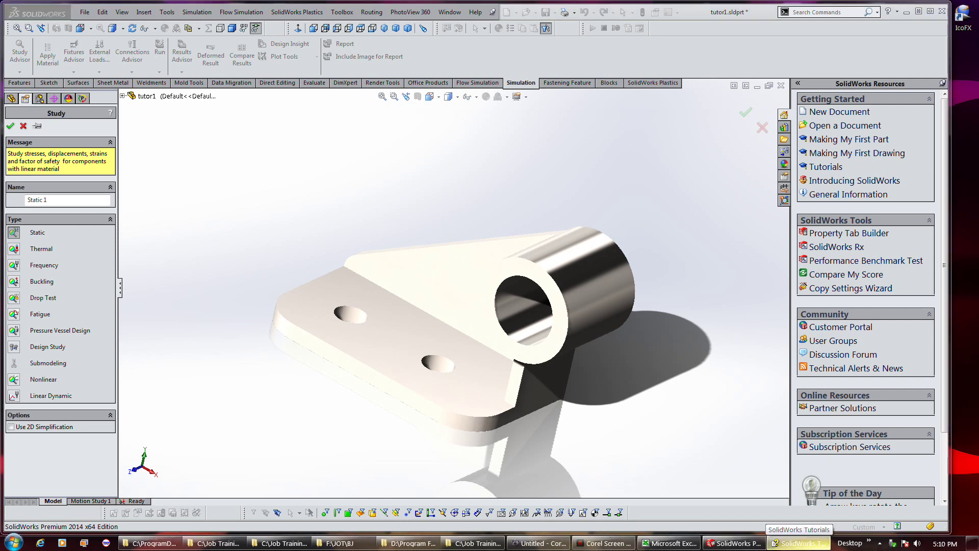
click(733, 544)
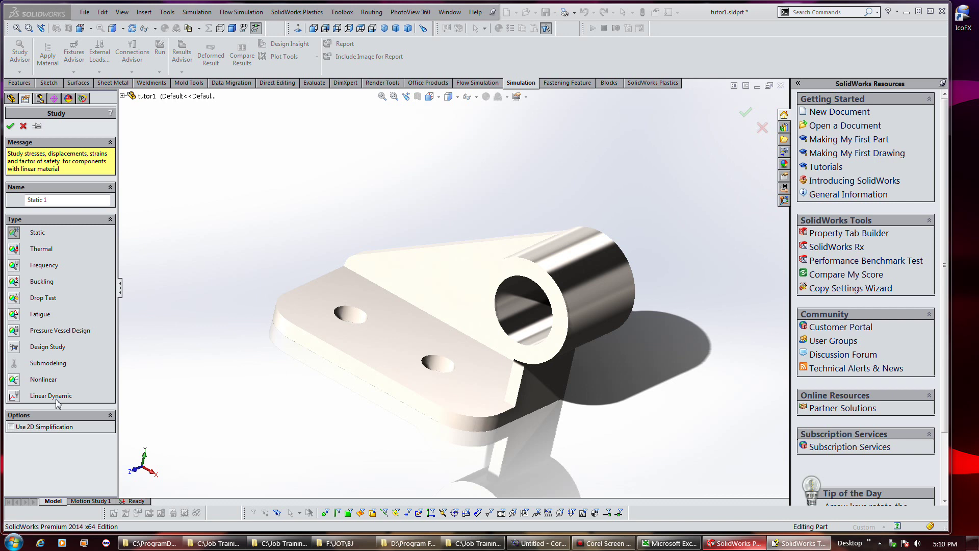
Create the Static 1 study and check the bracket's Alloy Steel body
click(10, 126)
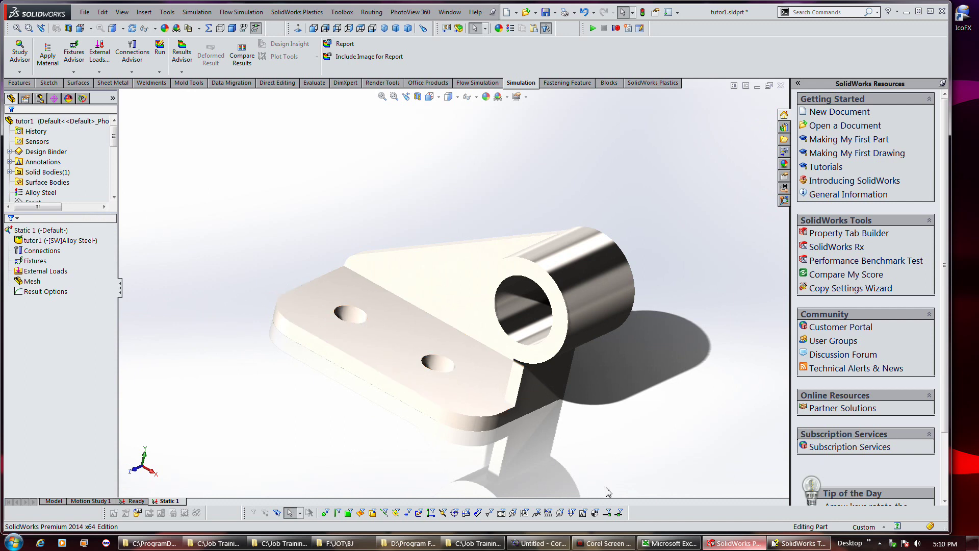
click(25, 242)
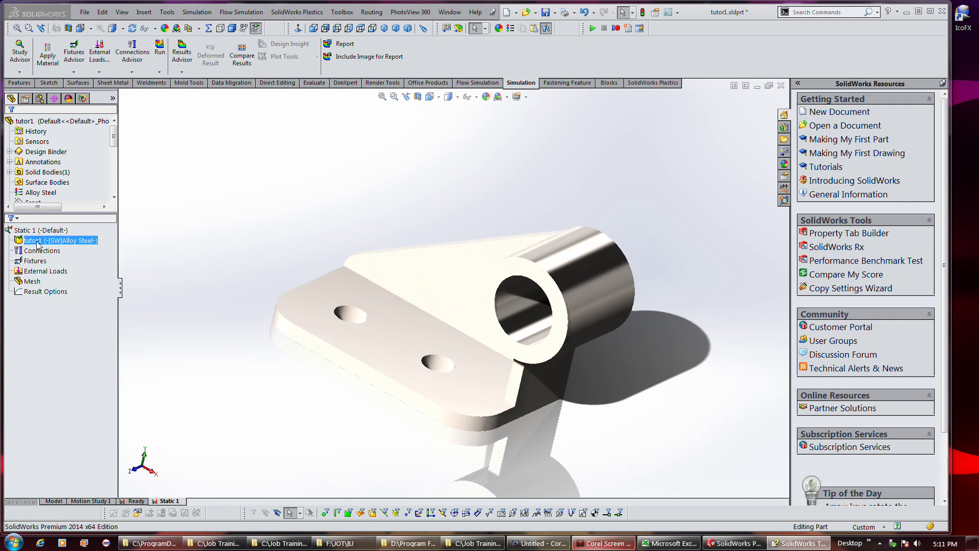
key(Escape)
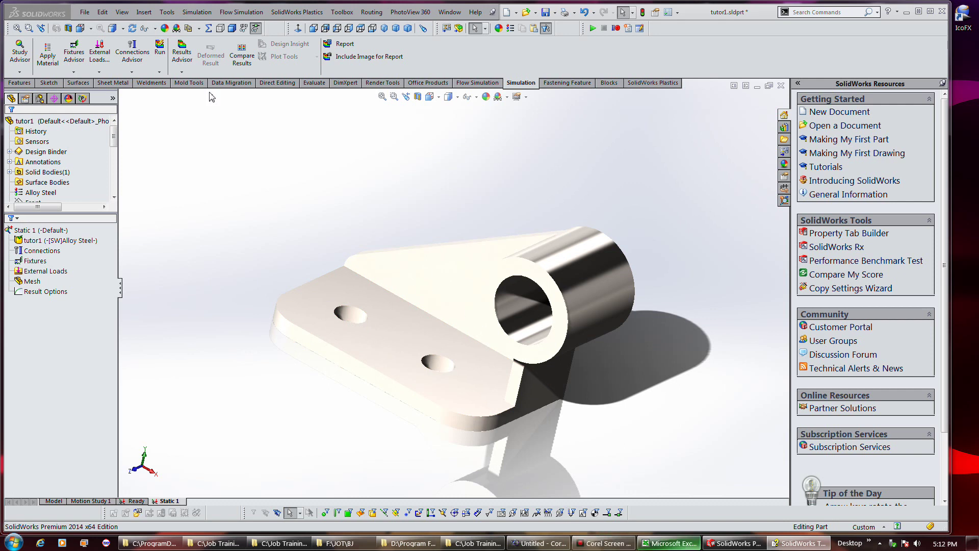
Browse the Fixtures Advisor guidance and fixture types, then close the advisor pane
click(76, 60)
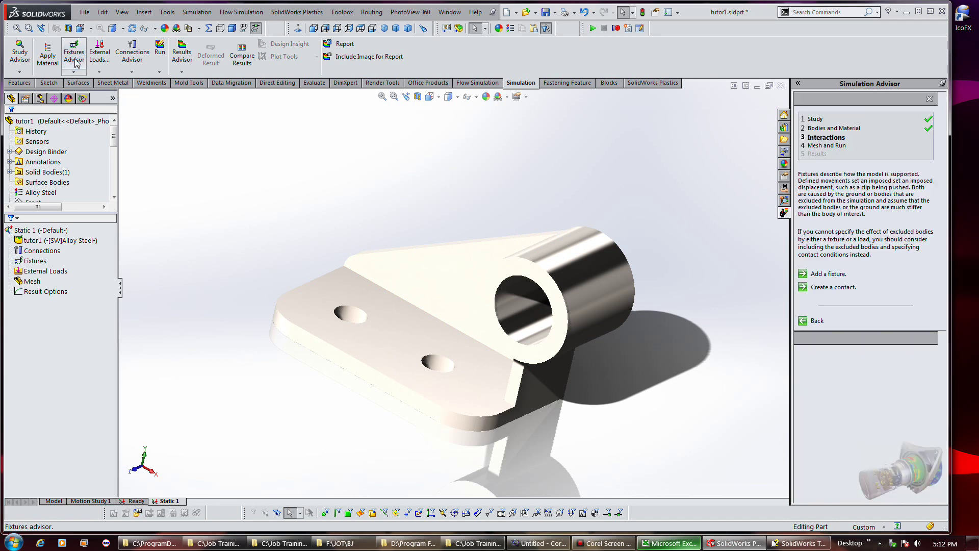
click(40, 290)
click(62, 274)
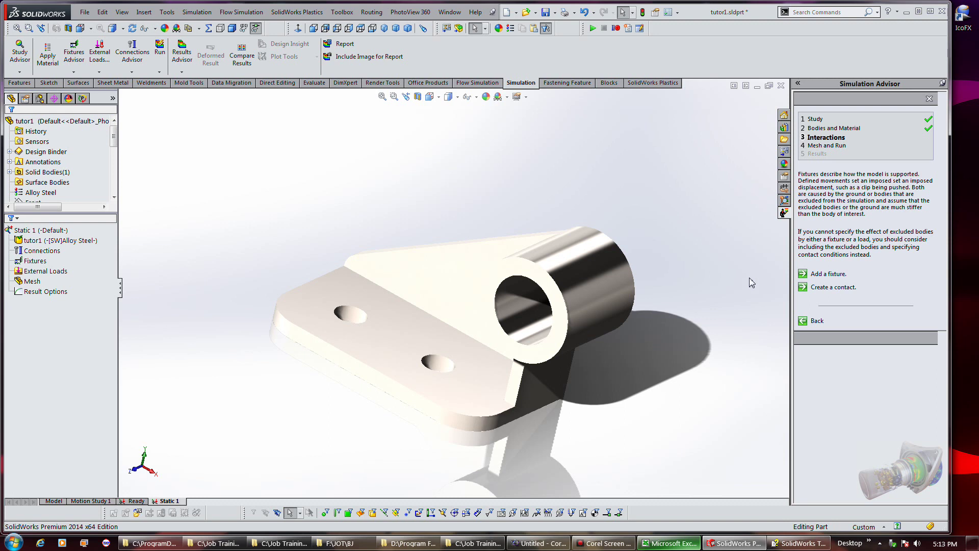
click(74, 72)
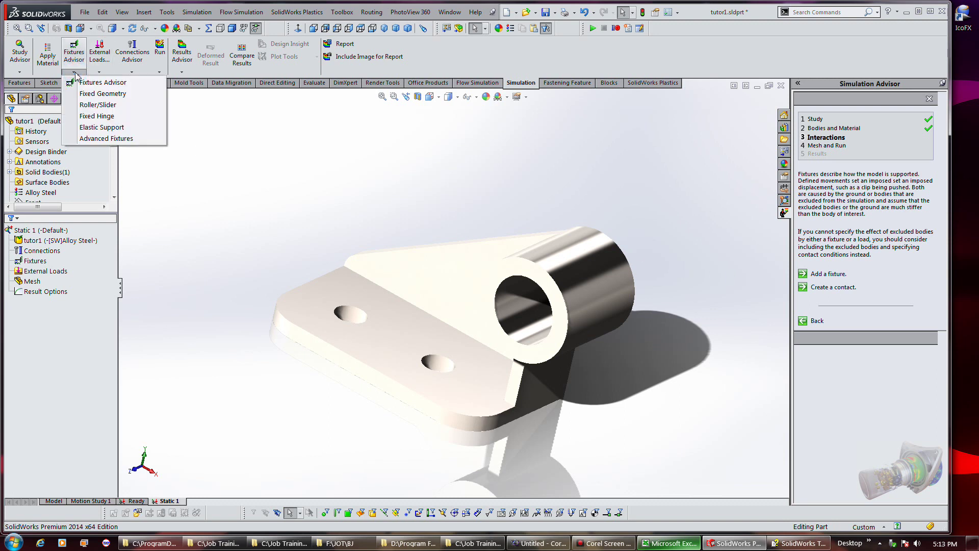
click(75, 73)
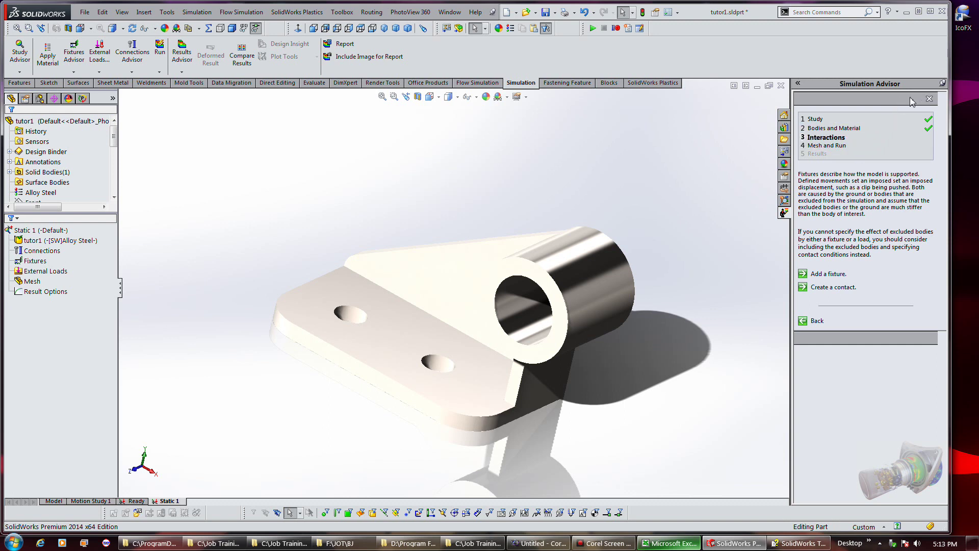
click(929, 99)
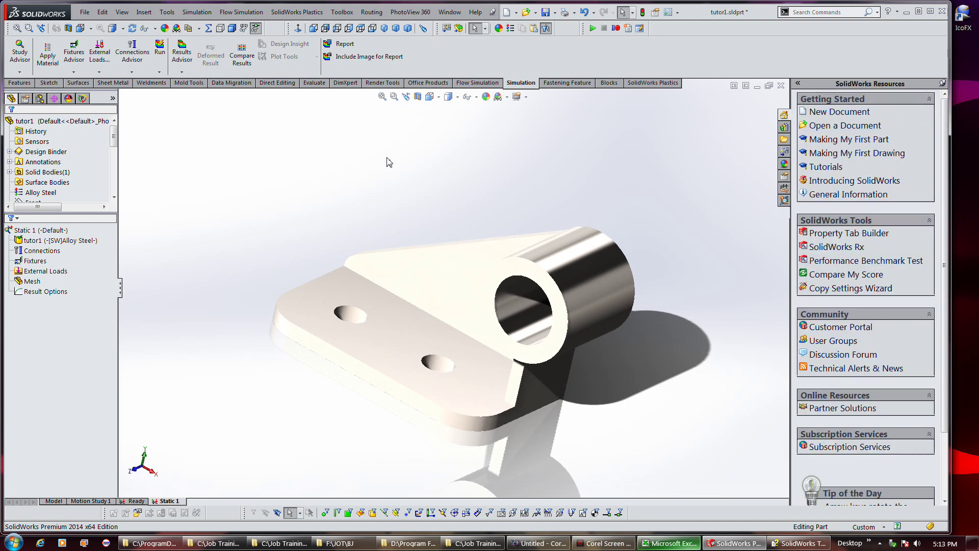
Apply Fixed Geometry to the two bolt-hole faces, Face<1> and Face<2>, as Fixed-1
click(71, 74)
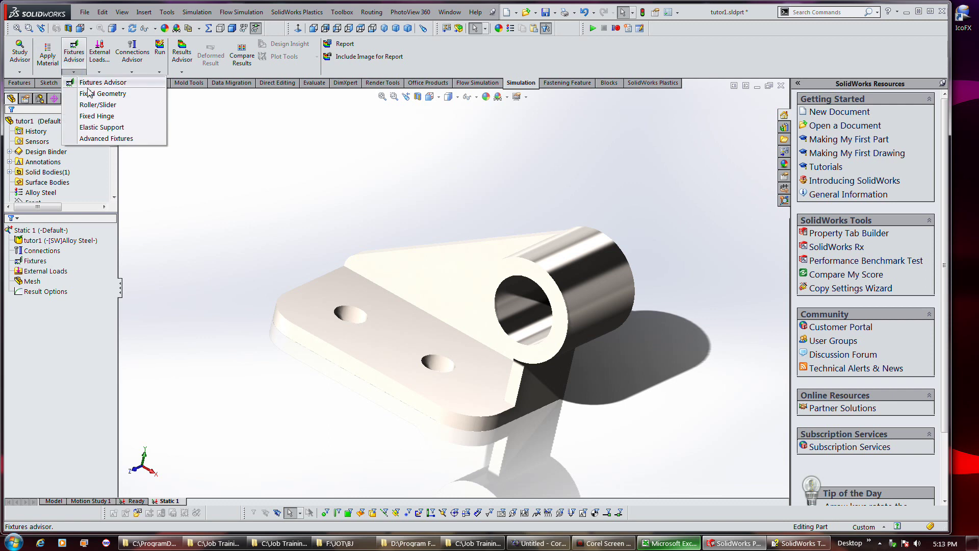
click(89, 92)
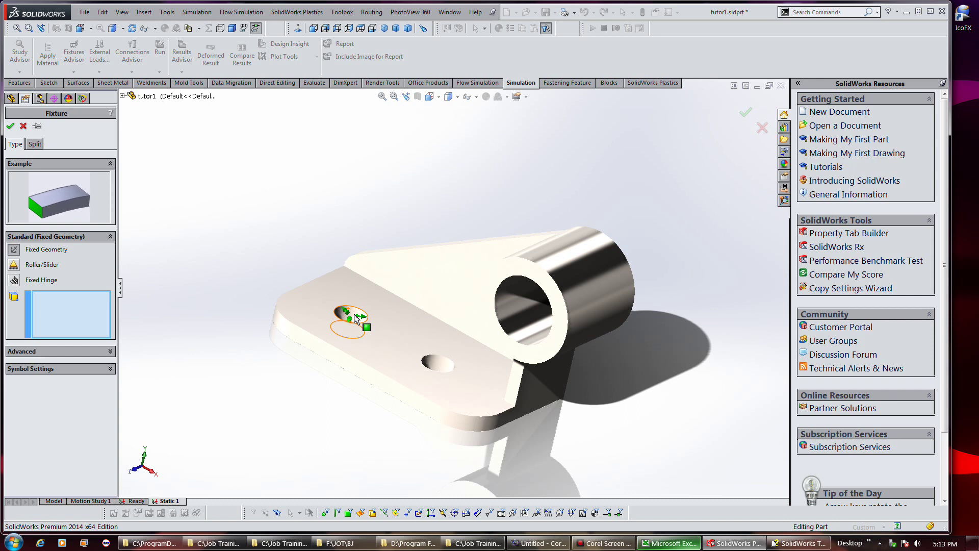
click(356, 318)
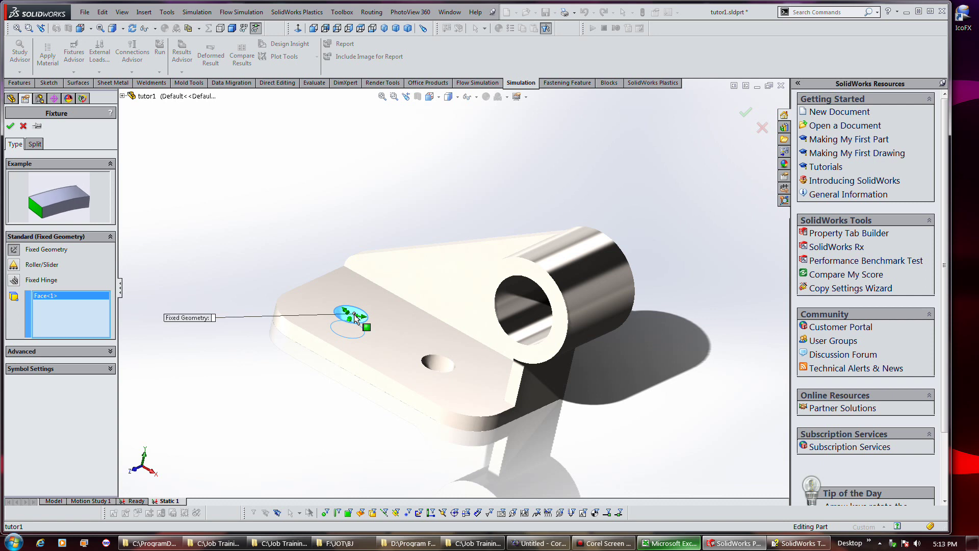
click(437, 363)
mouse_move(397, 197)
middle_down()
mouse_move(377, 209)
mouse_move(390, 243)
mouse_move(399, 234)
middle_up()
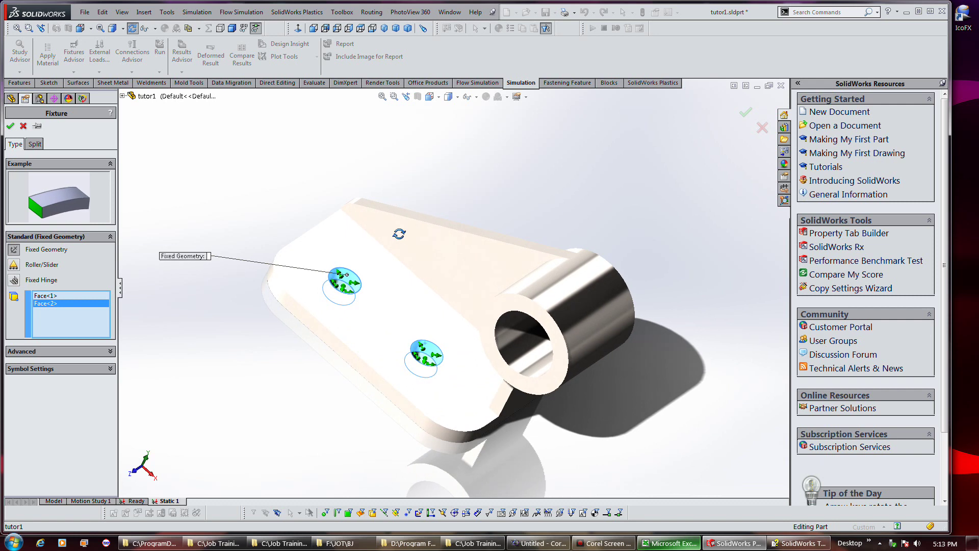
middle_drag(399, 233, 402, 238)
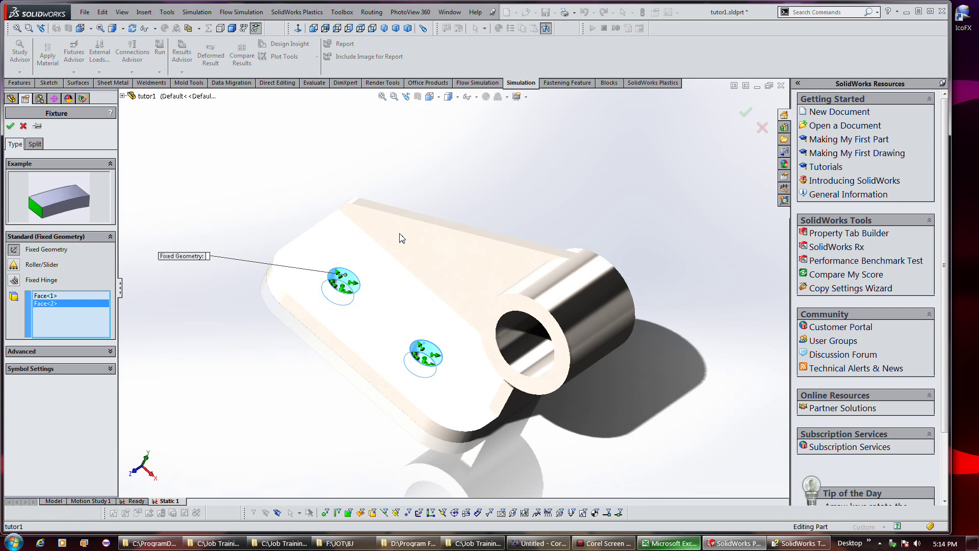
click(402, 238)
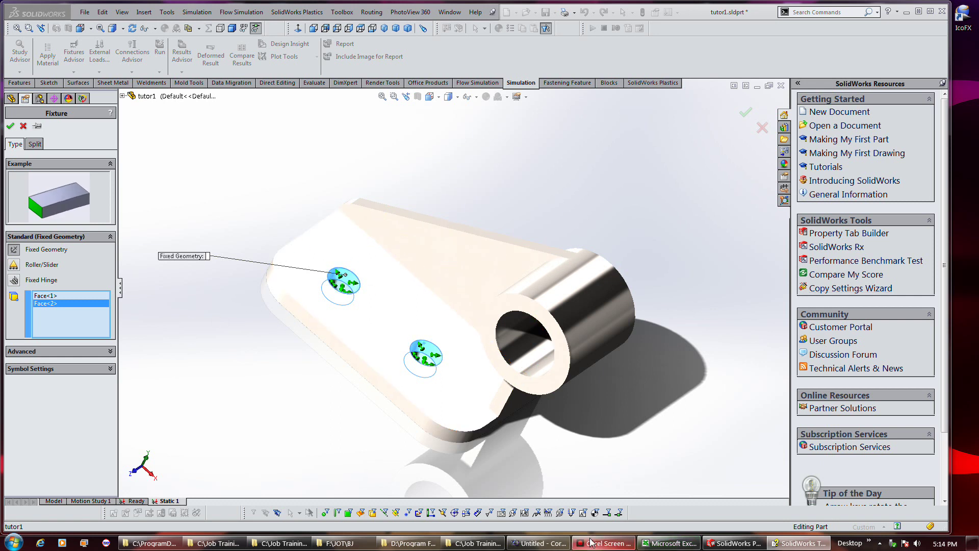
click(10, 125)
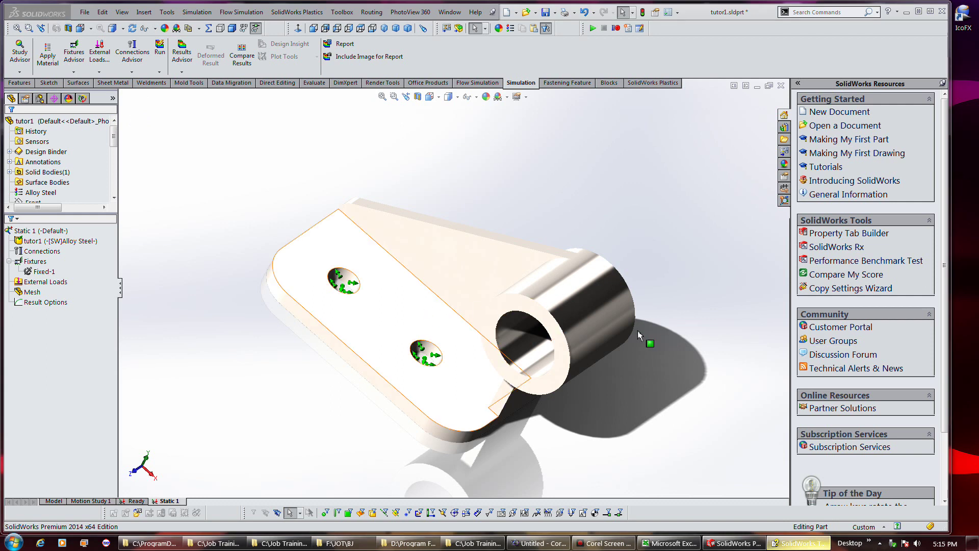
Add Pressure-1 of 1000 psi normal to the cylinder's end face
click(99, 73)
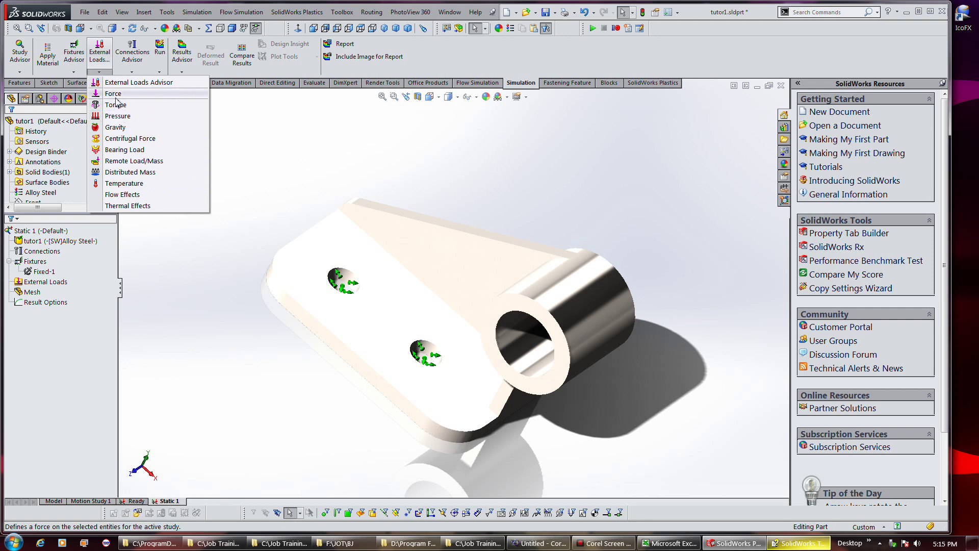
click(116, 116)
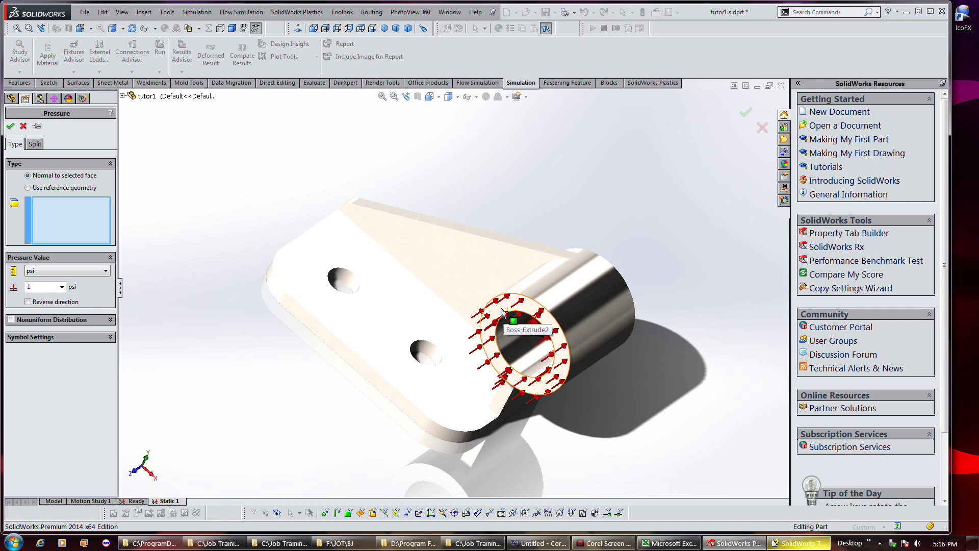
click(502, 310)
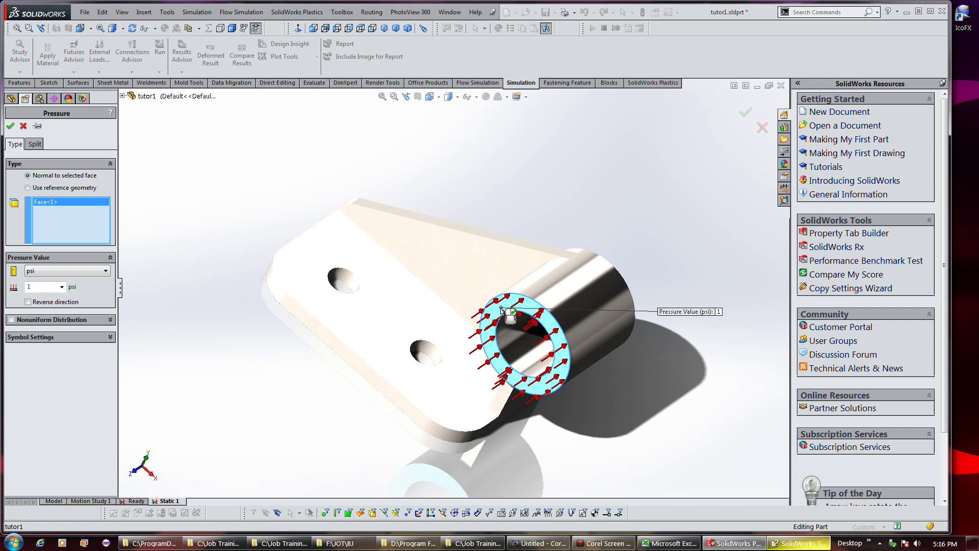
click(587, 301)
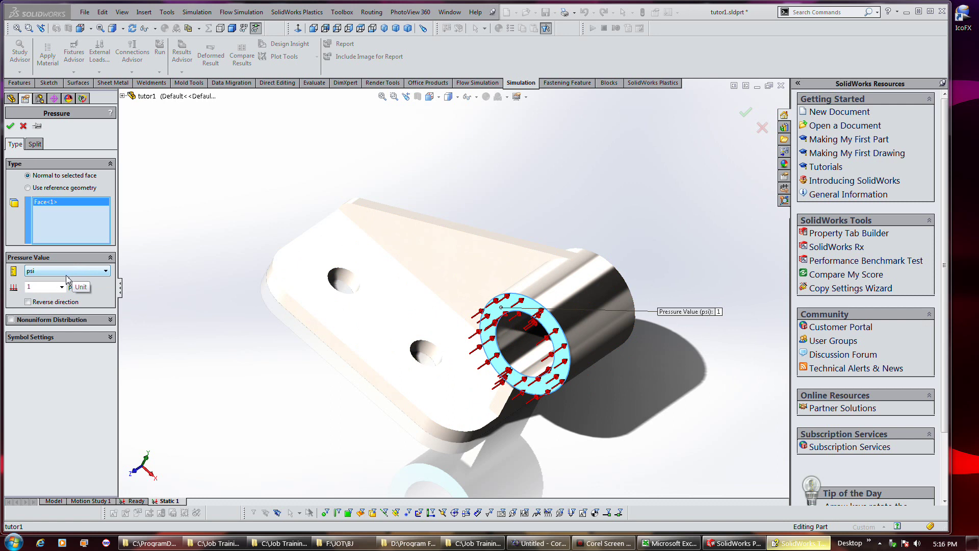
double_click(45, 288)
text(1000)
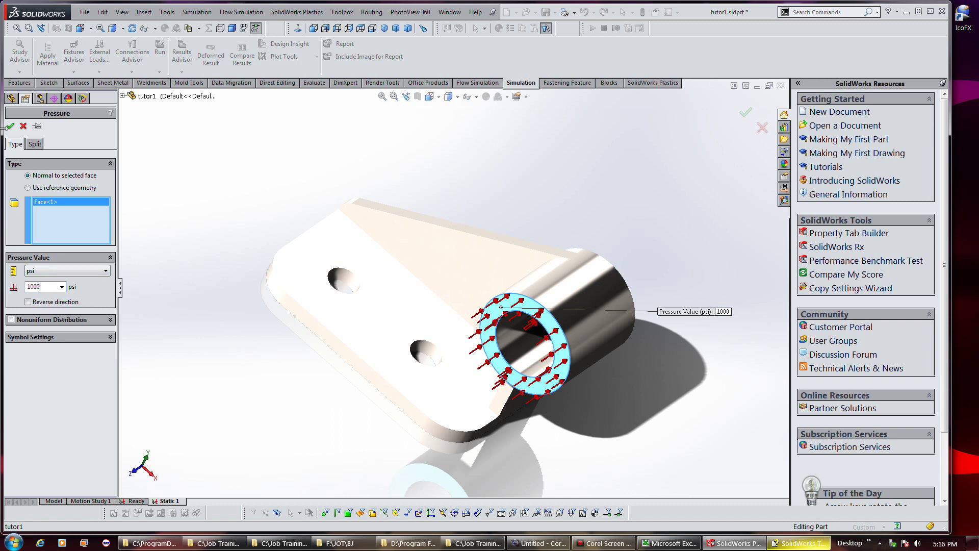
click(10, 126)
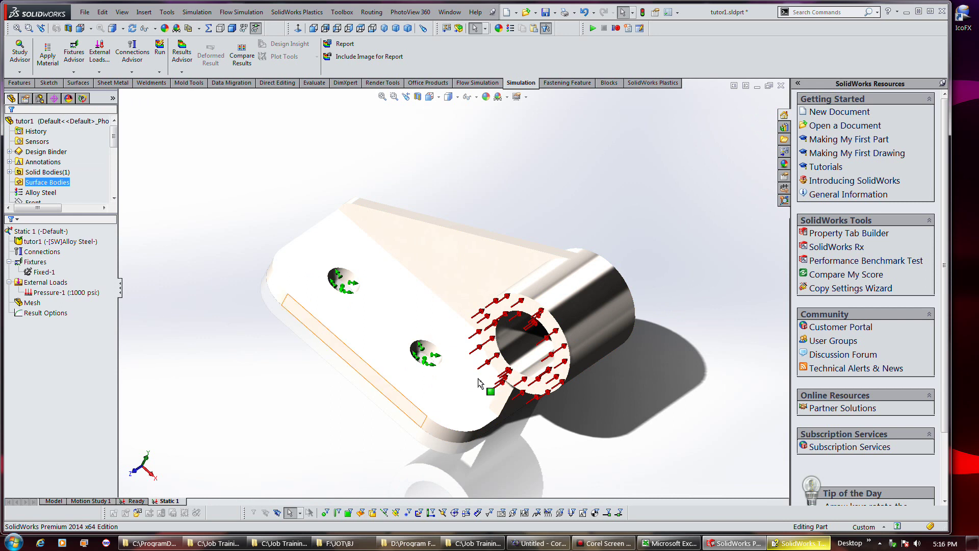
middle_drag(662, 384, 691, 315)
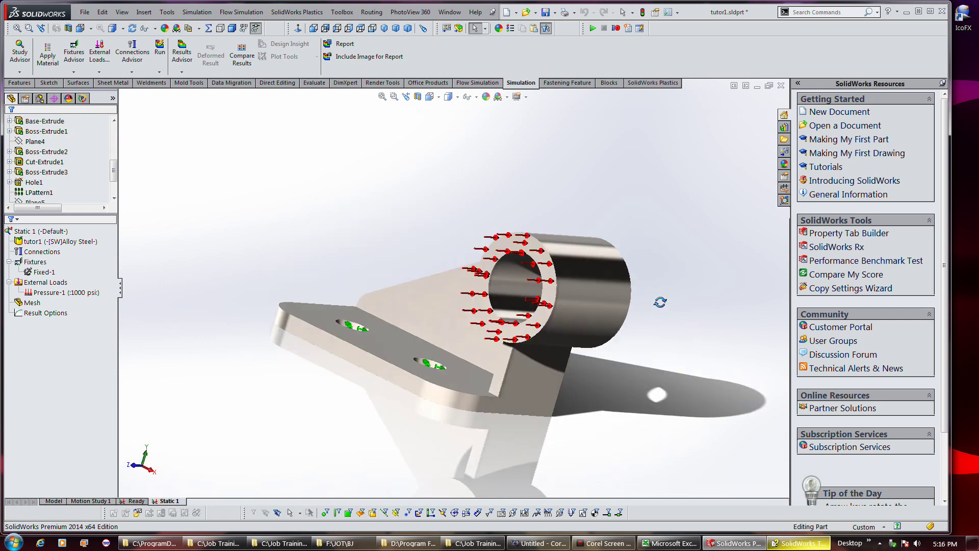
mouse_move(618, 316)
middle_down()
mouse_move(613, 327)
mouse_move(642, 329)
middle_up()
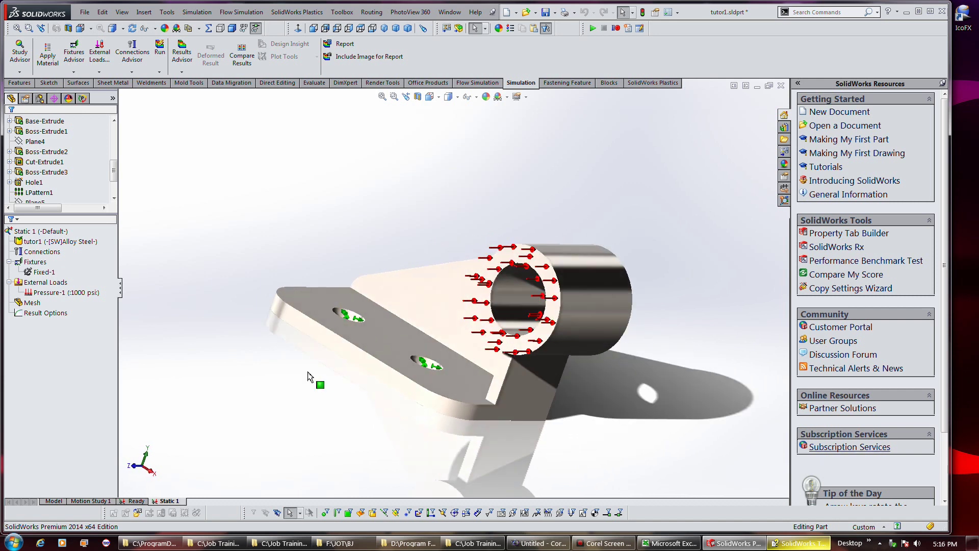
click(82, 284)
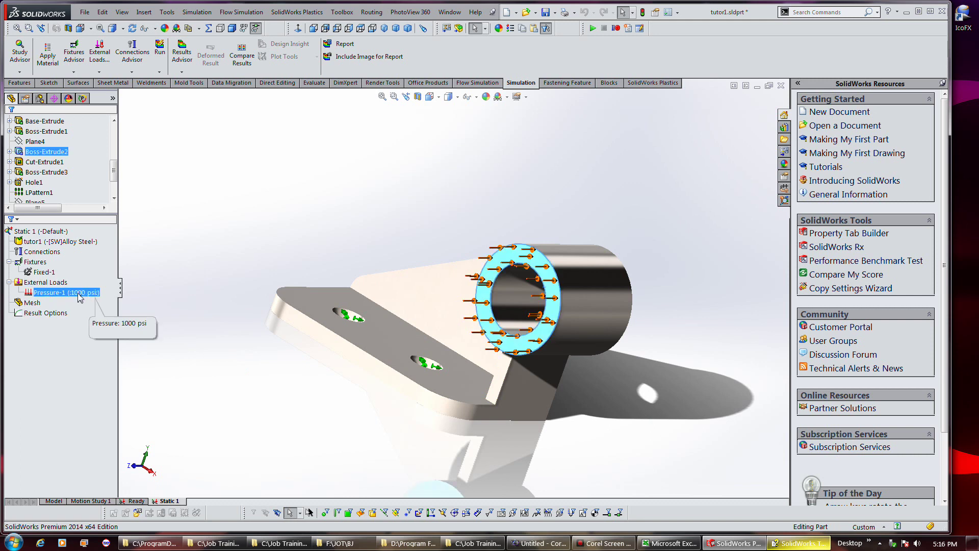
click(37, 273)
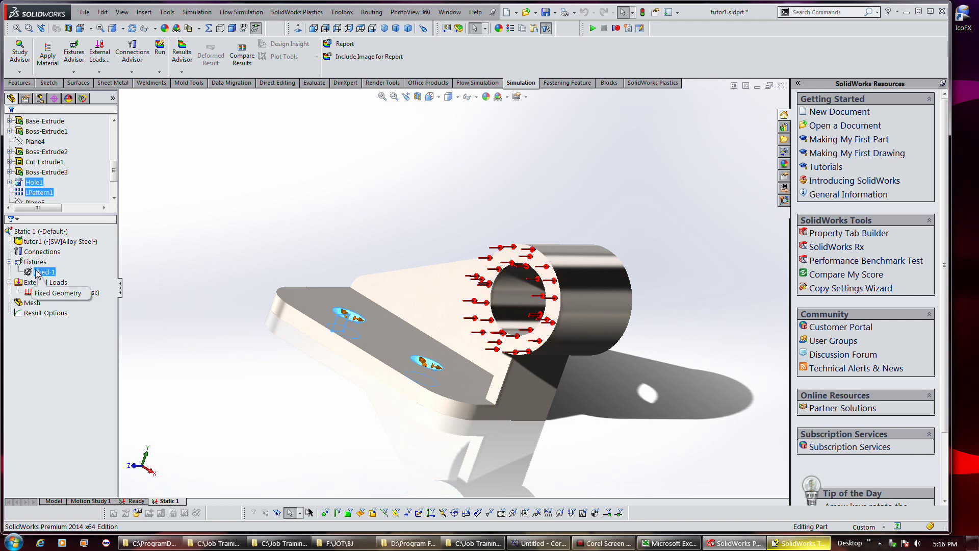
key(Escape)
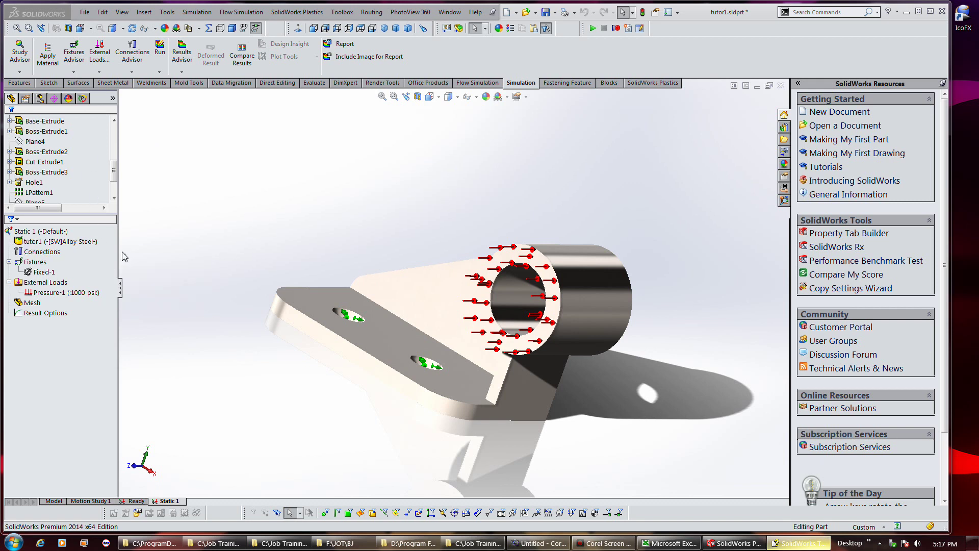
Mesh the bracket with Standard settings and default density, about 6.83 mm elements
click(32, 303)
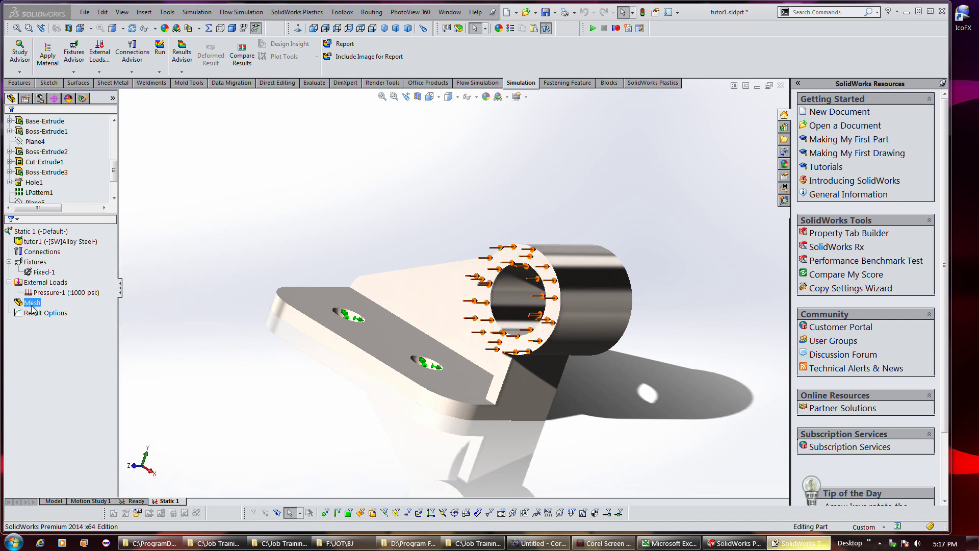
right_click(32, 306)
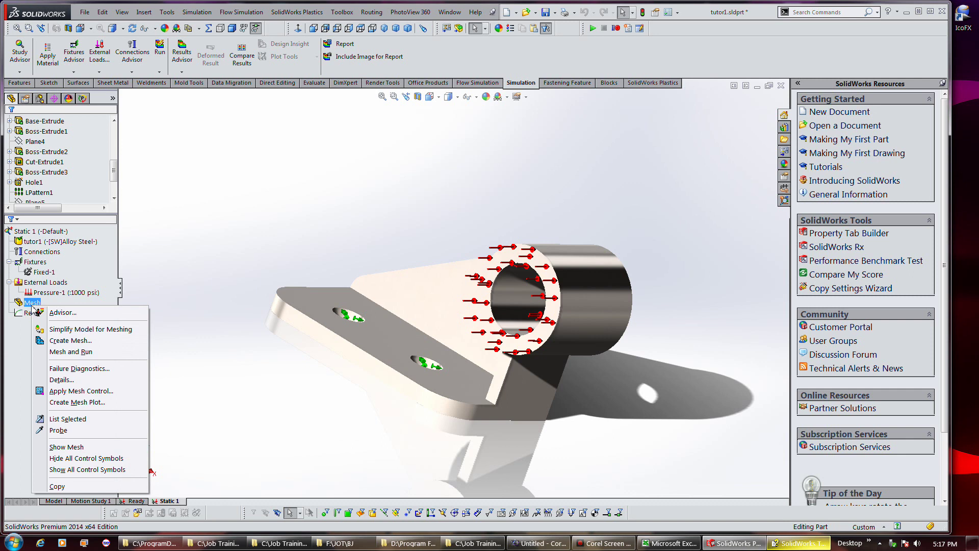
click(69, 341)
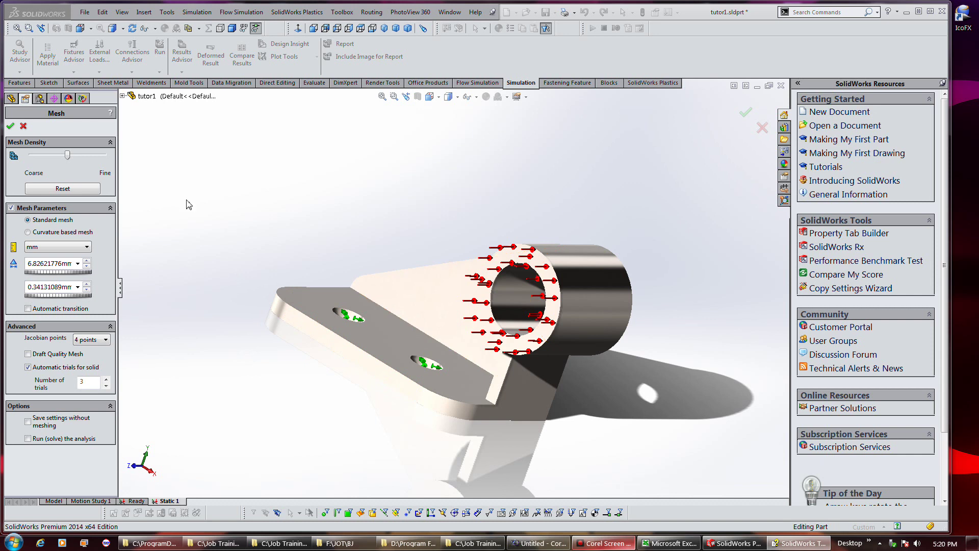
click(11, 127)
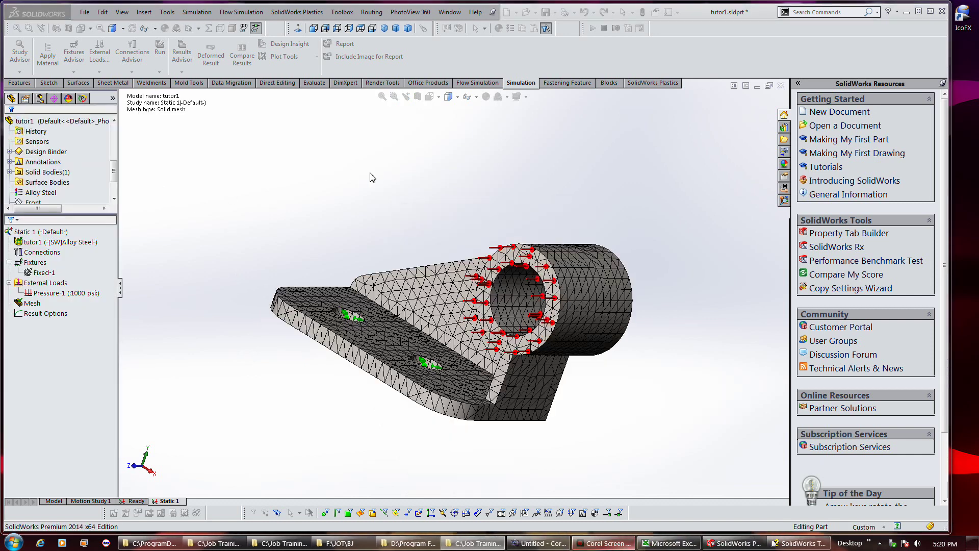
Orbit the meshed bracket to view another side
mouse_move(422, 181)
middle_down()
mouse_move(380, 201)
mouse_move(416, 212)
middle_up()
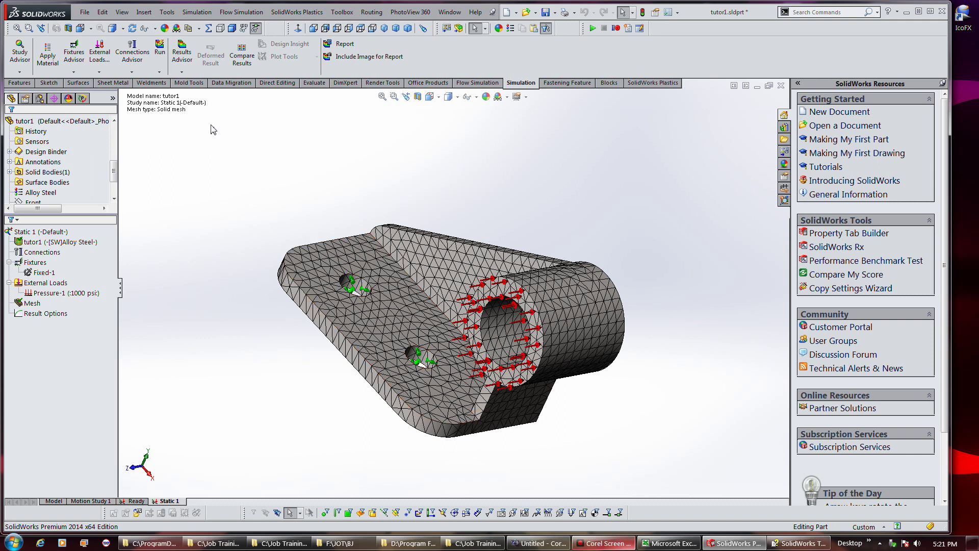
Run Static 1, then review the Displacement1 and Strain1 results and rotate the stress plot
click(160, 55)
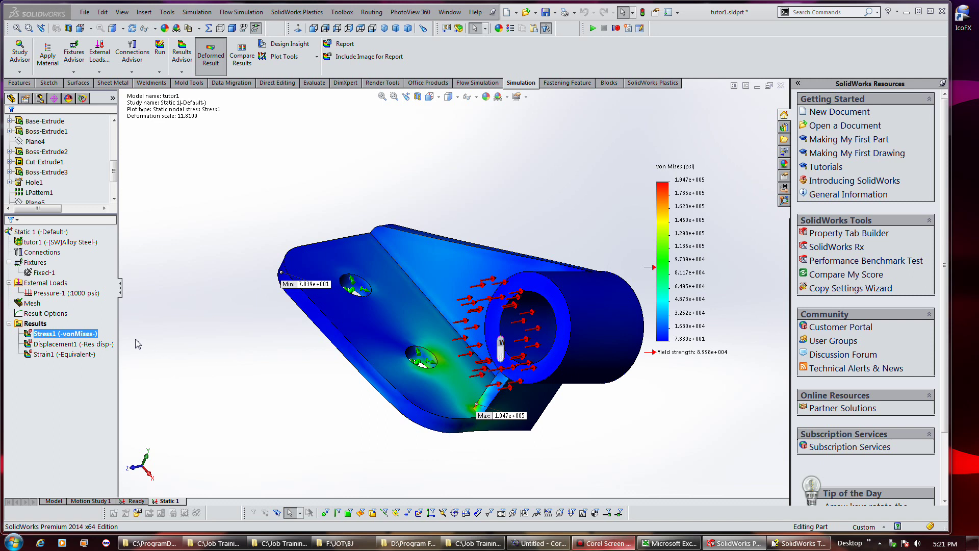
click(74, 346)
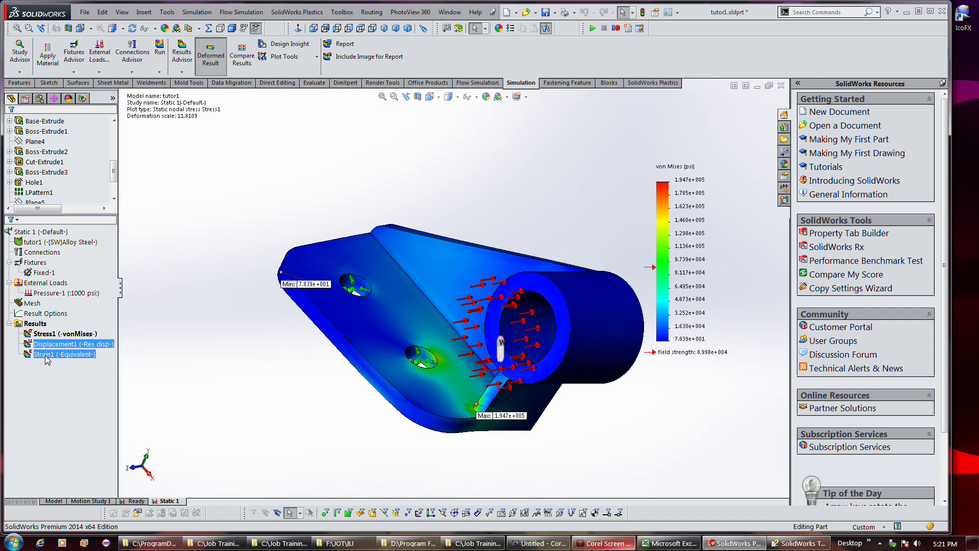
click(46, 358)
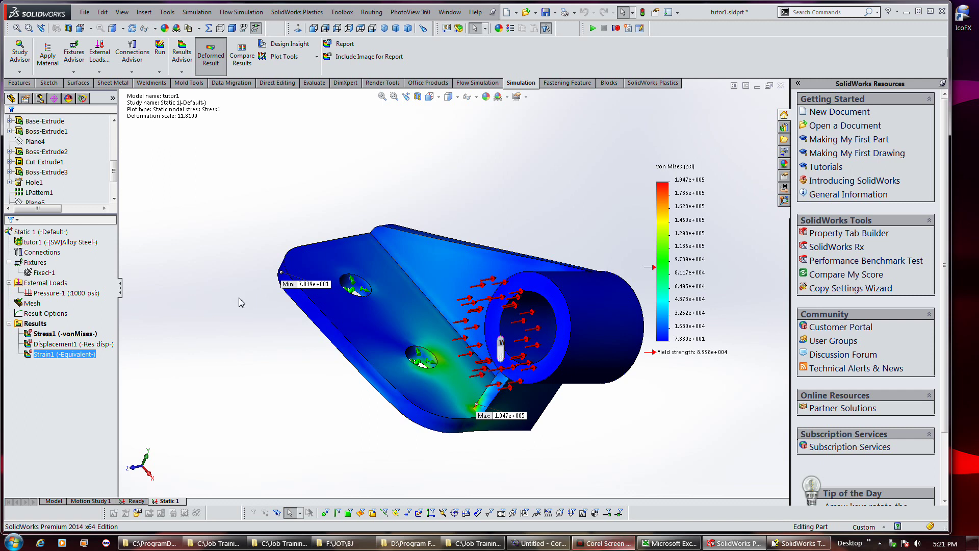
mouse_move(482, 194)
middle_down()
mouse_move(438, 197)
mouse_move(431, 124)
mouse_move(464, 192)
middle_up()
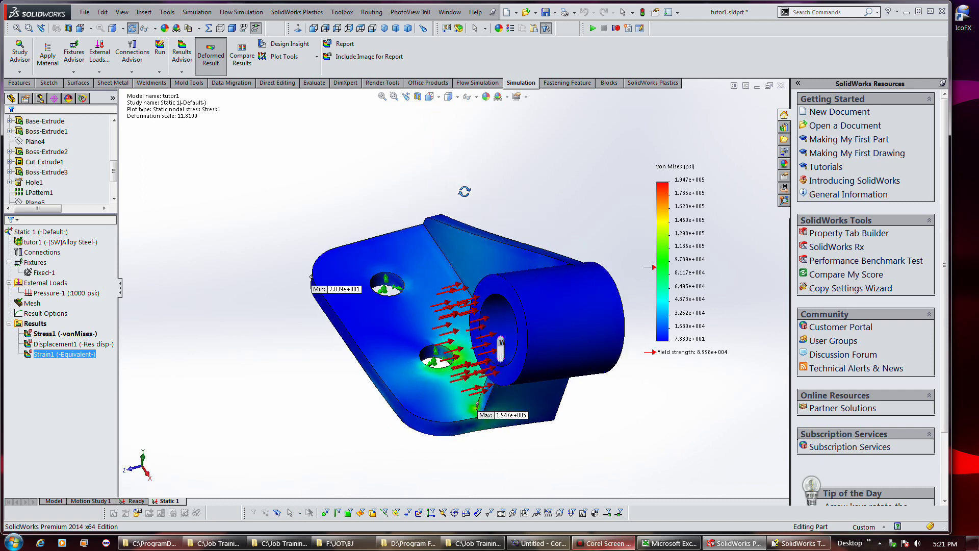
drag(464, 192, 461, 194)
key(Escape)
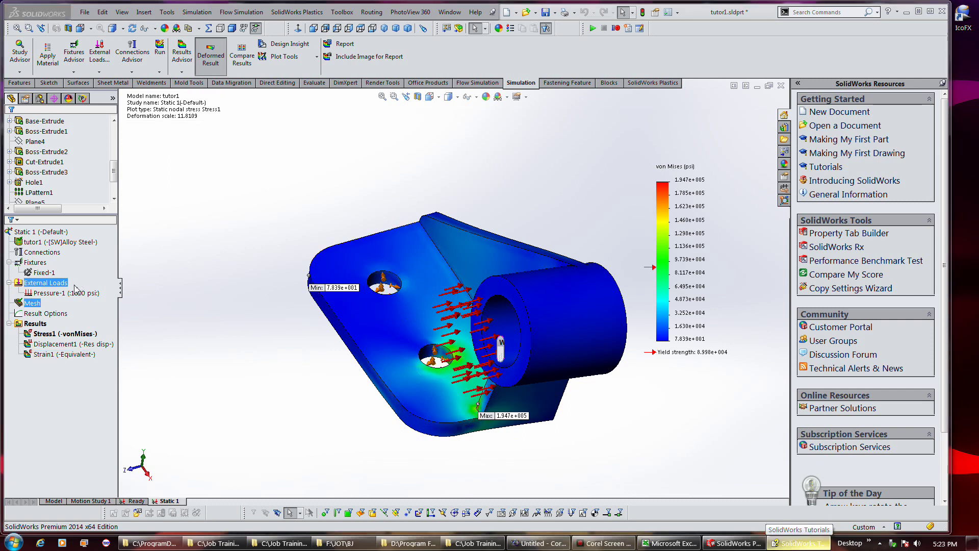
click(36, 303)
right_click(34, 303)
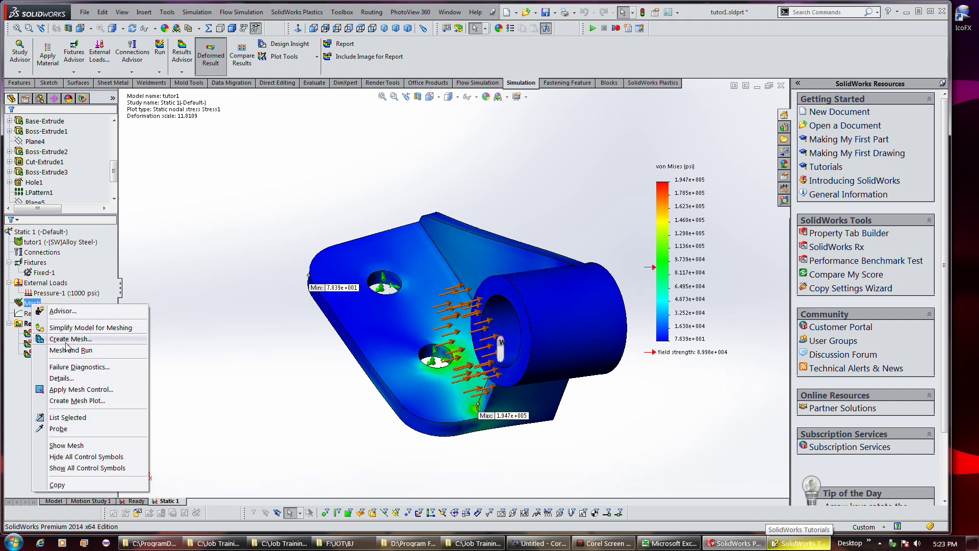
click(62, 378)
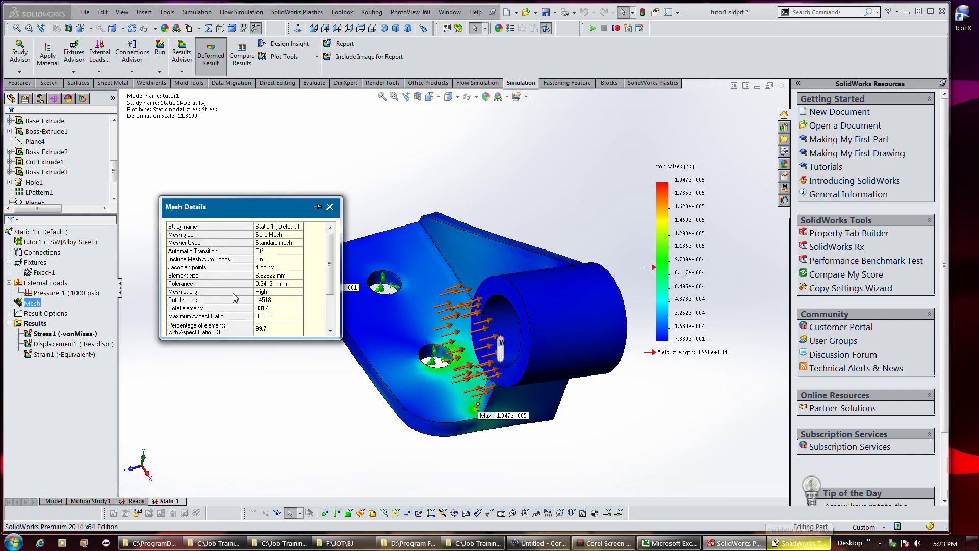
drag(329, 265, 329, 296)
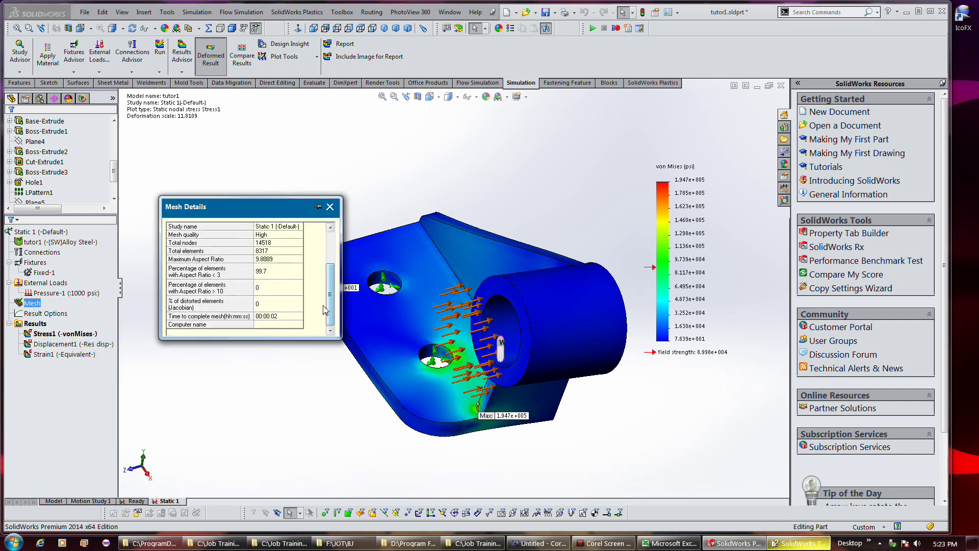
click(330, 208)
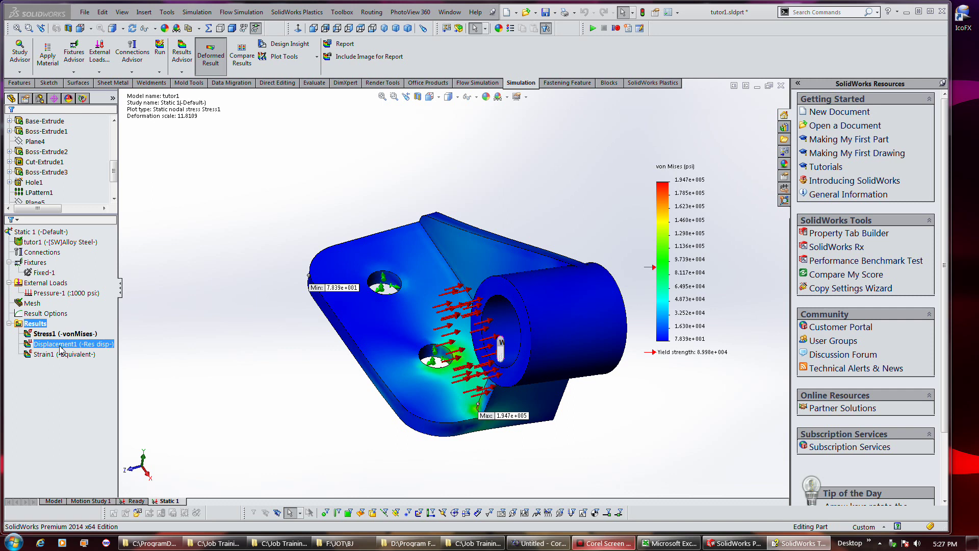
Show the Displacement1 plot and orbit the model to inspect the 1.776 mm peak
double_click(61, 345)
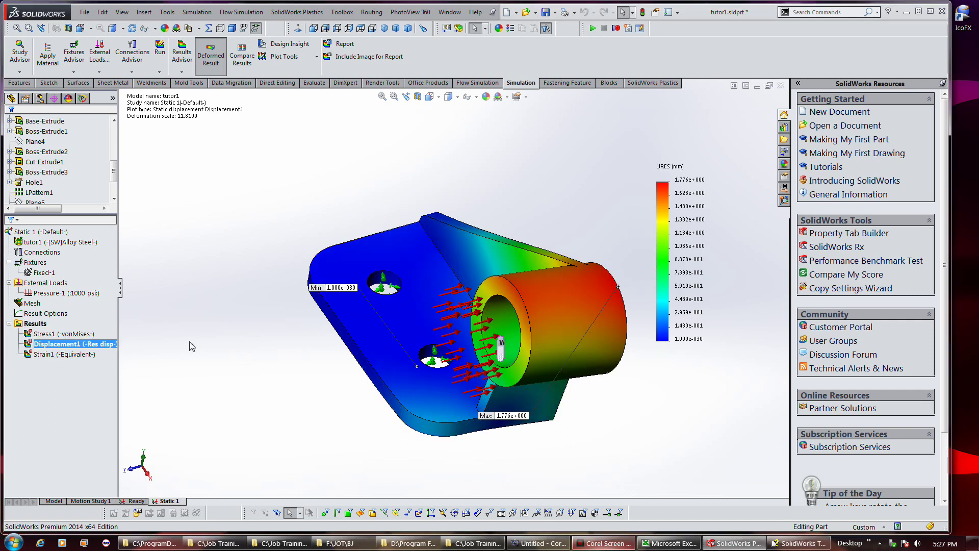
mouse_move(294, 303)
middle_down()
mouse_move(347, 230)
mouse_move(342, 238)
middle_up()
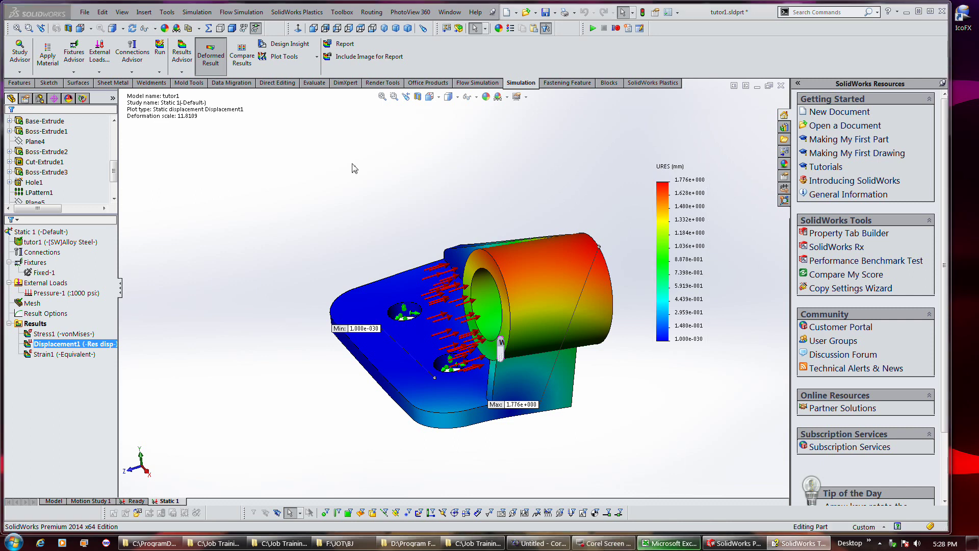
Animate the displacement plot, stop and close it, then redisplay the Stress1 plot
click(316, 57)
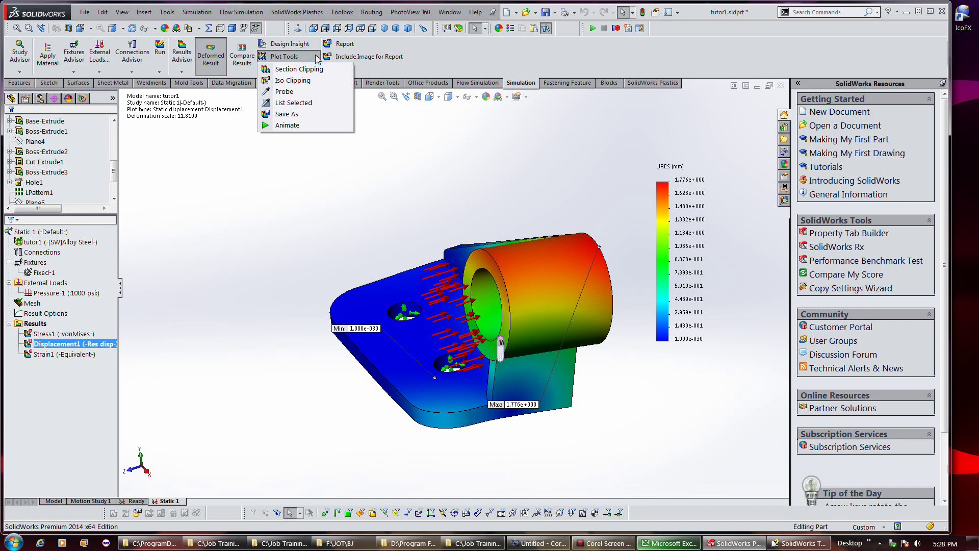
click(301, 125)
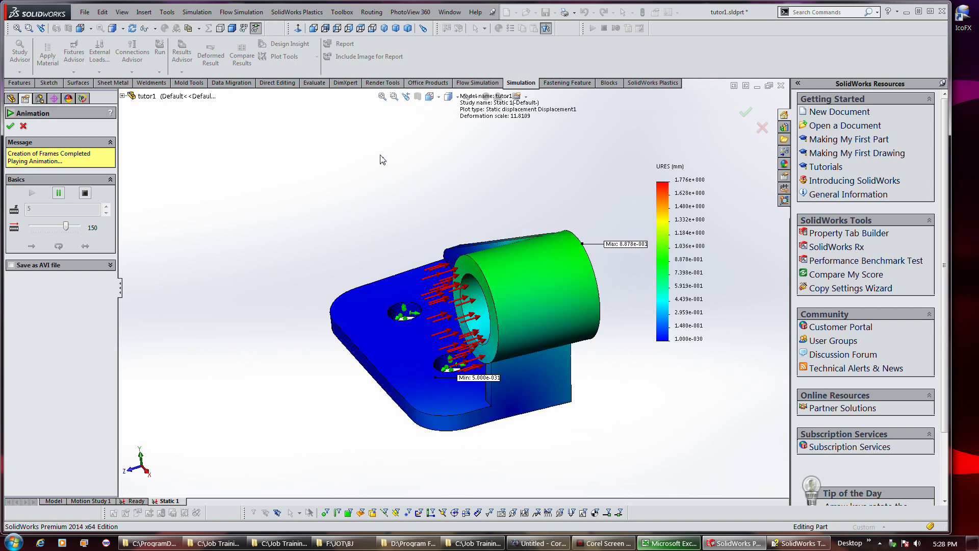
click(85, 194)
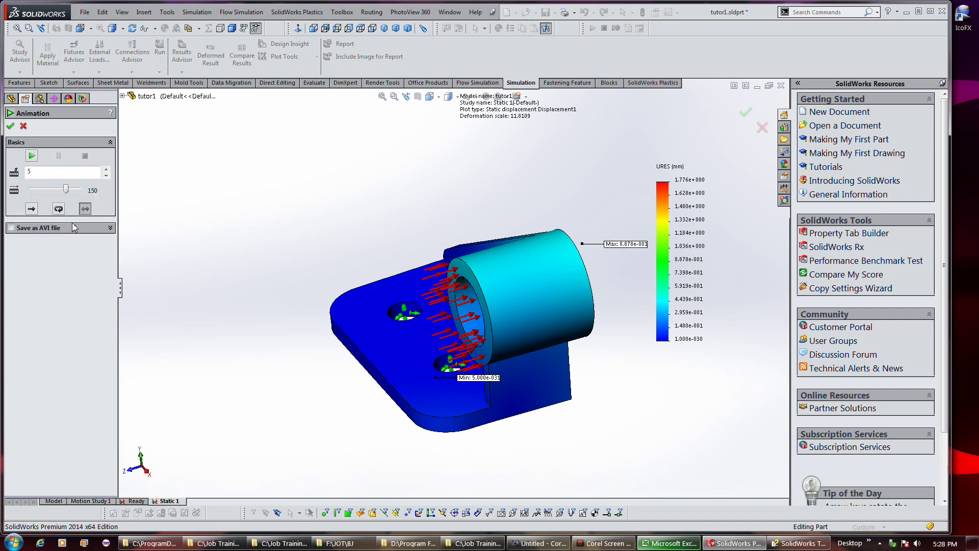
click(23, 126)
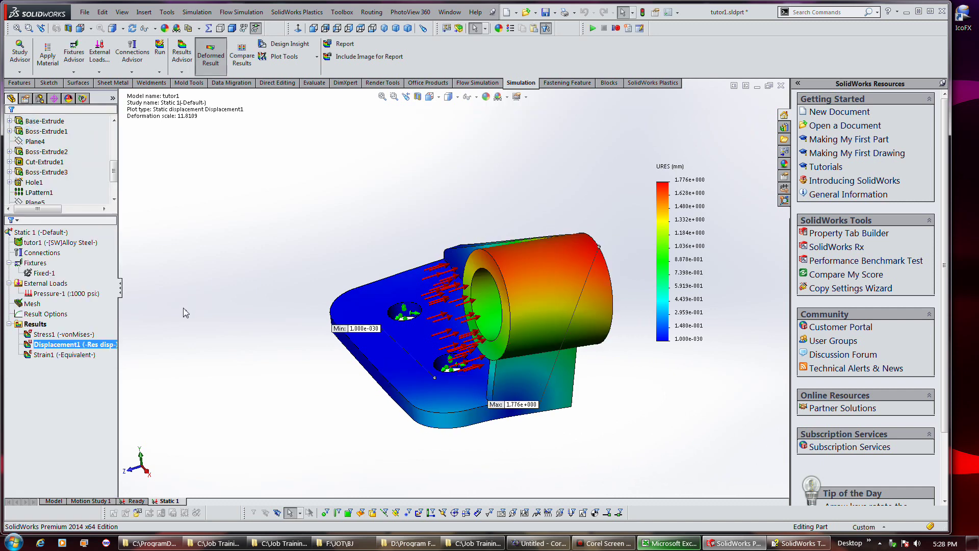
double_click(56, 335)
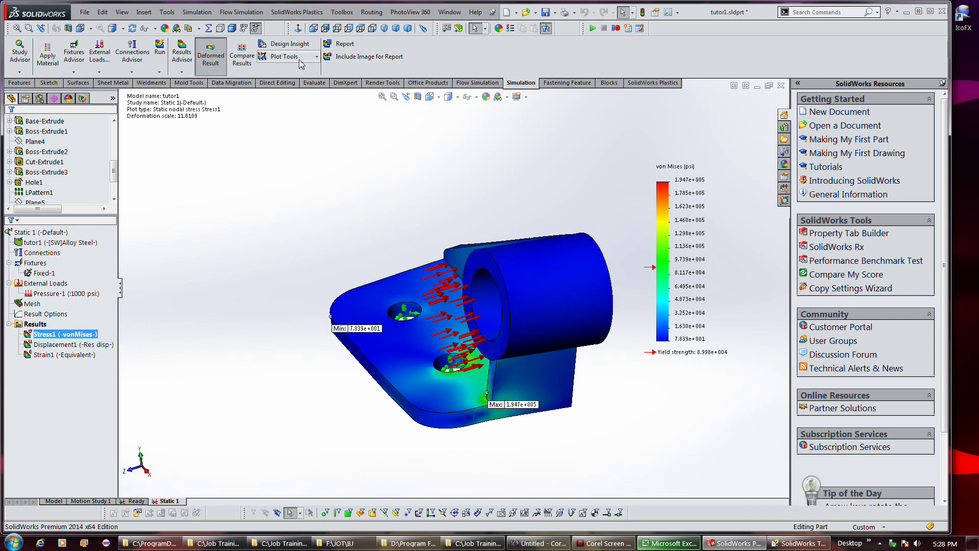
Animate the von Mises stress plot, orbiting the model while it plays, then stop it
click(317, 59)
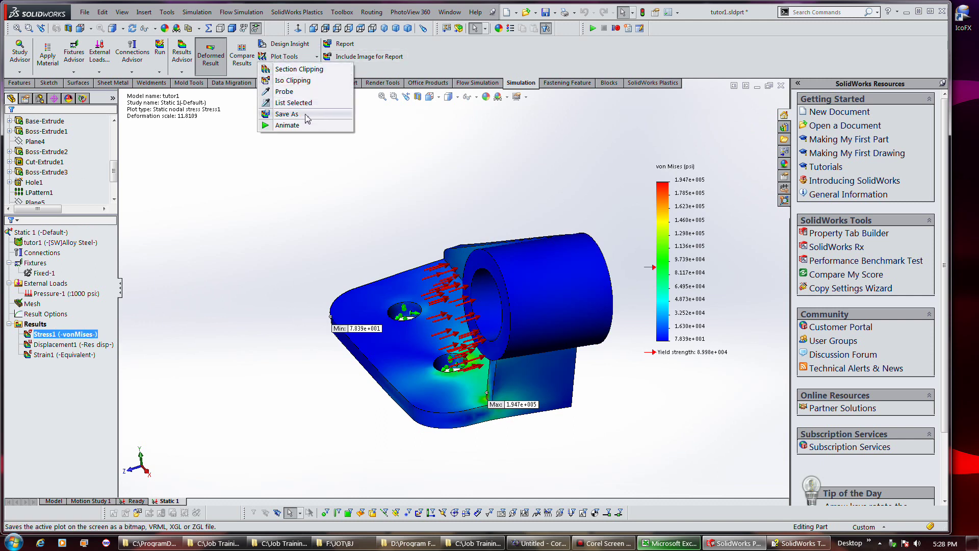
click(287, 125)
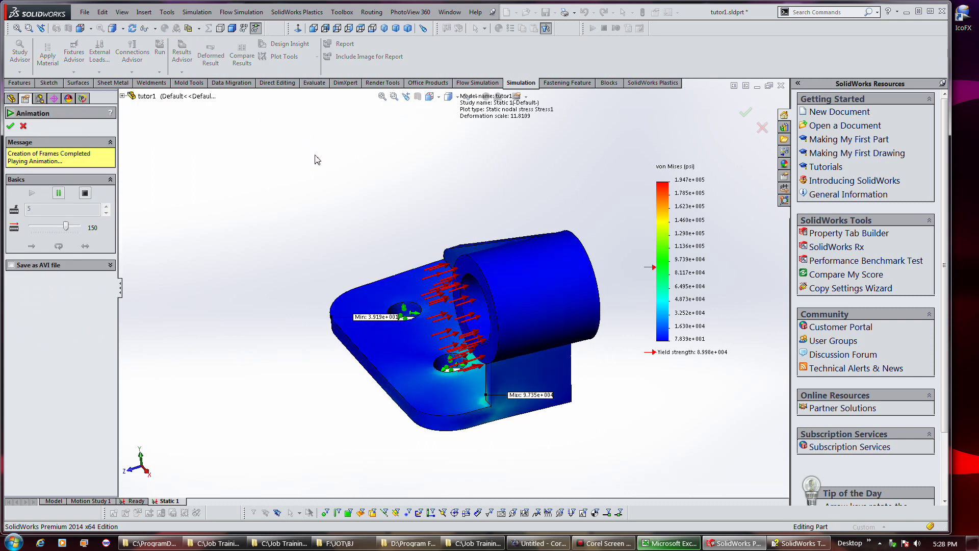
middle_drag(326, 162, 368, 166)
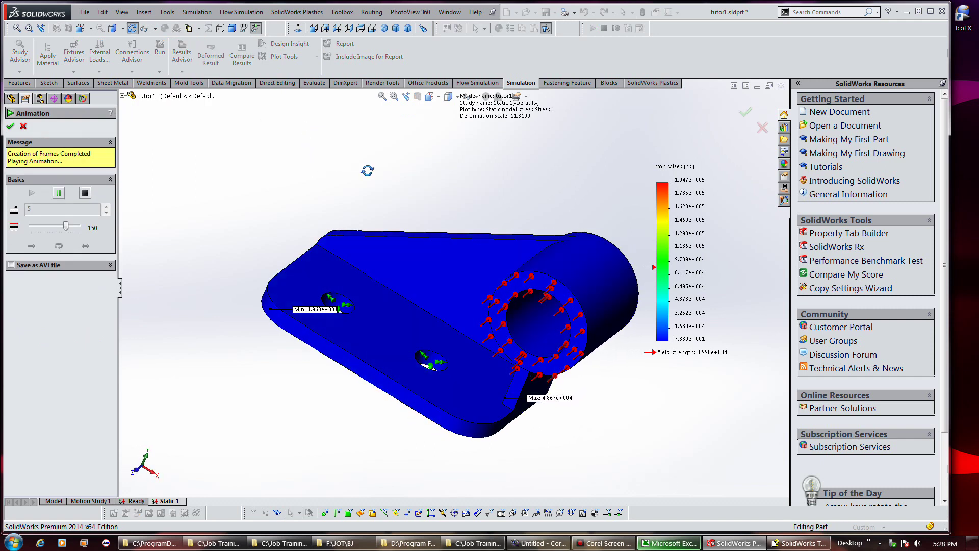
drag(365, 171, 340, 161)
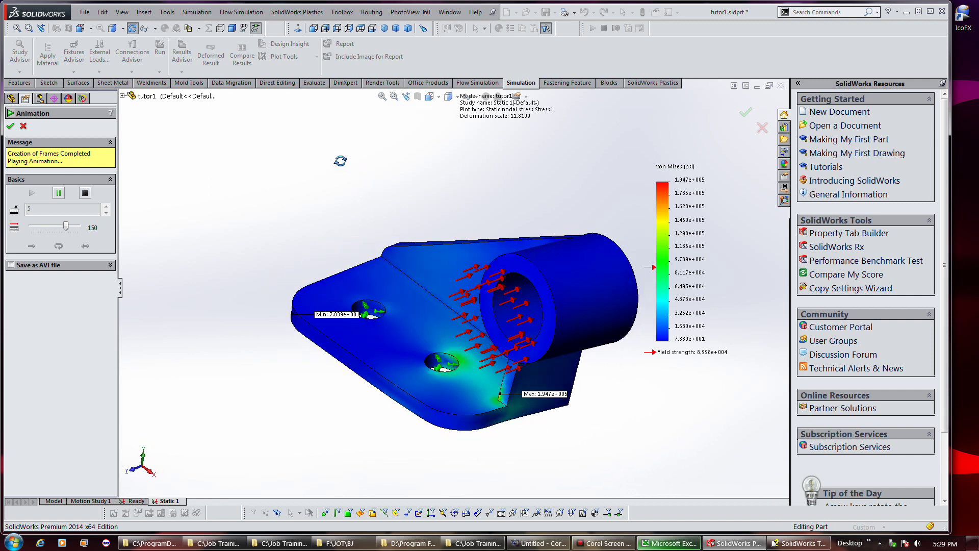
drag(337, 161, 323, 156)
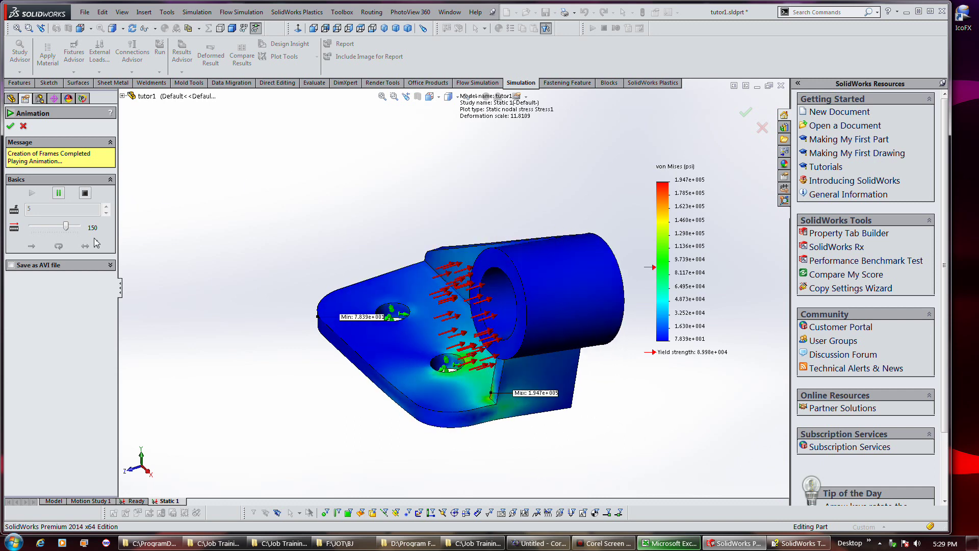
click(84, 193)
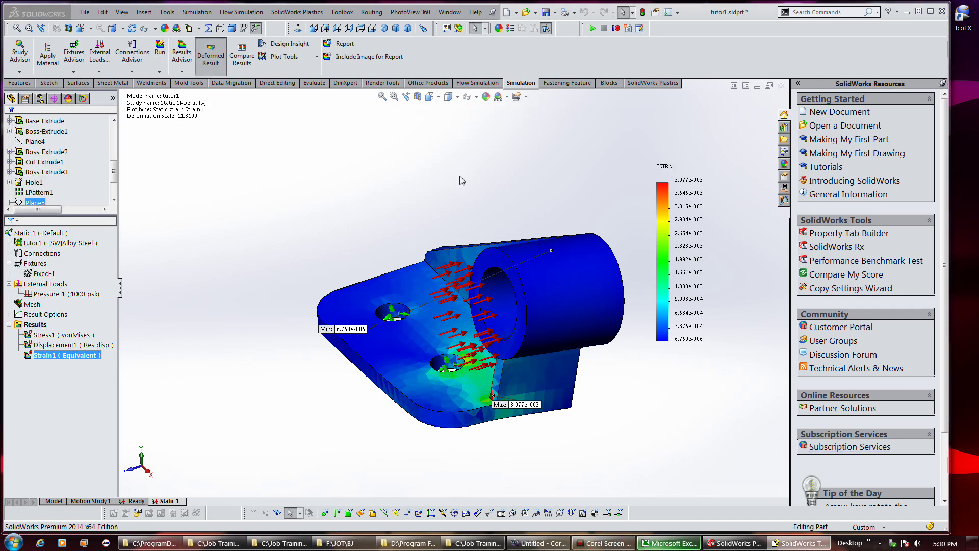
Animate the Strain1 equivalent strain plot, orbit during playback, then stop and close the animation
middle_drag(461, 181, 309, 142)
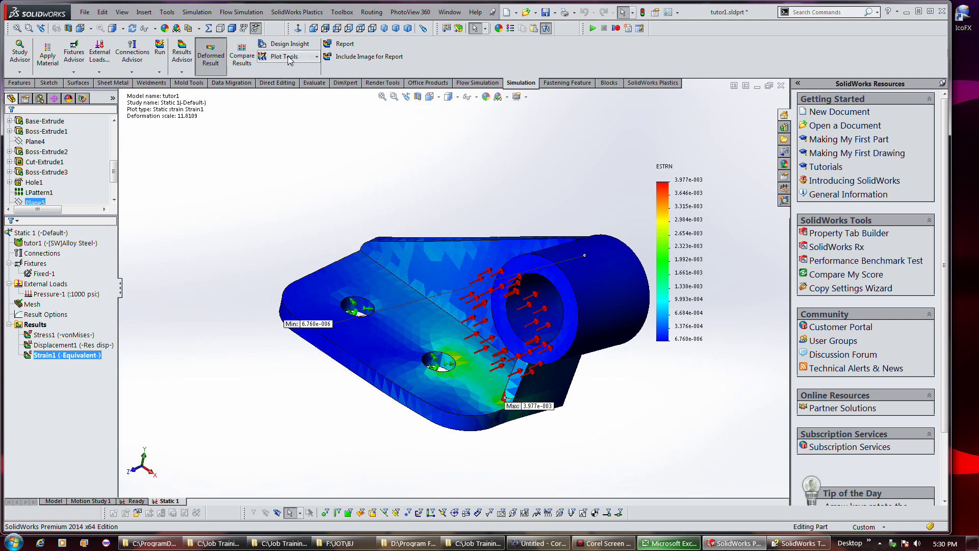
click(316, 60)
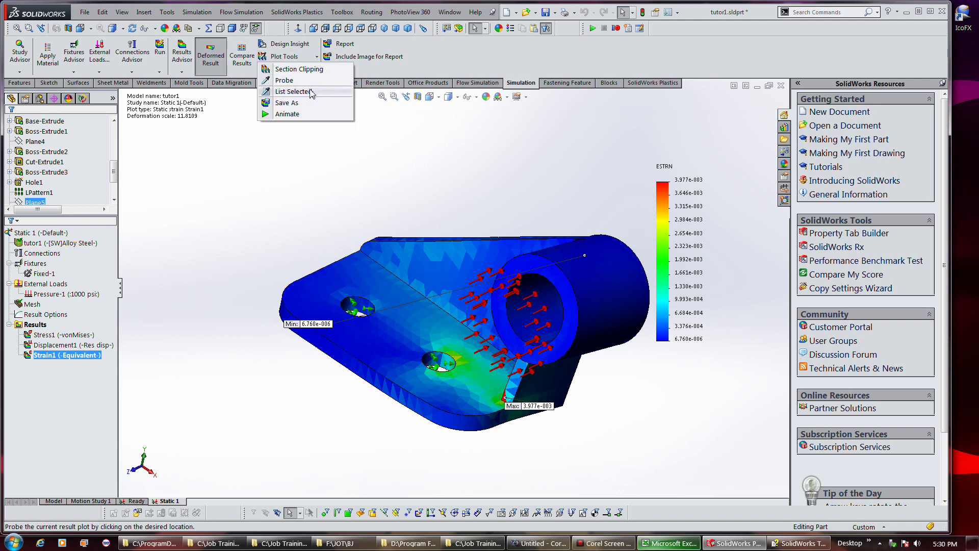
click(308, 114)
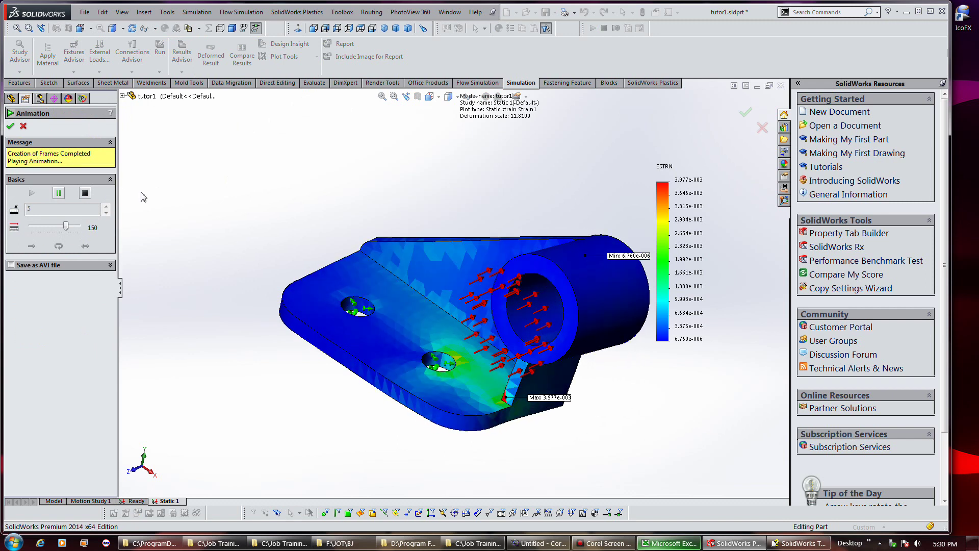
middle_drag(138, 194, 335, 218)
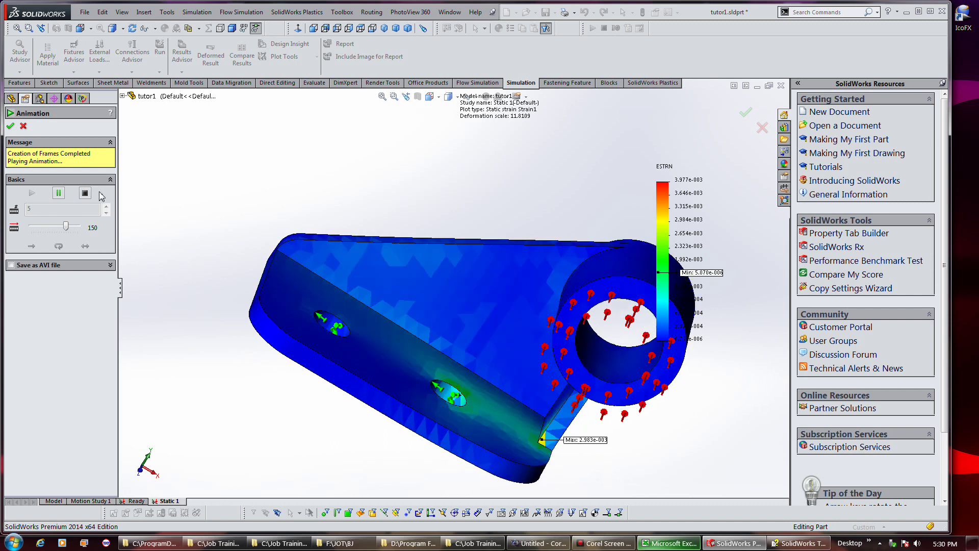
click(85, 193)
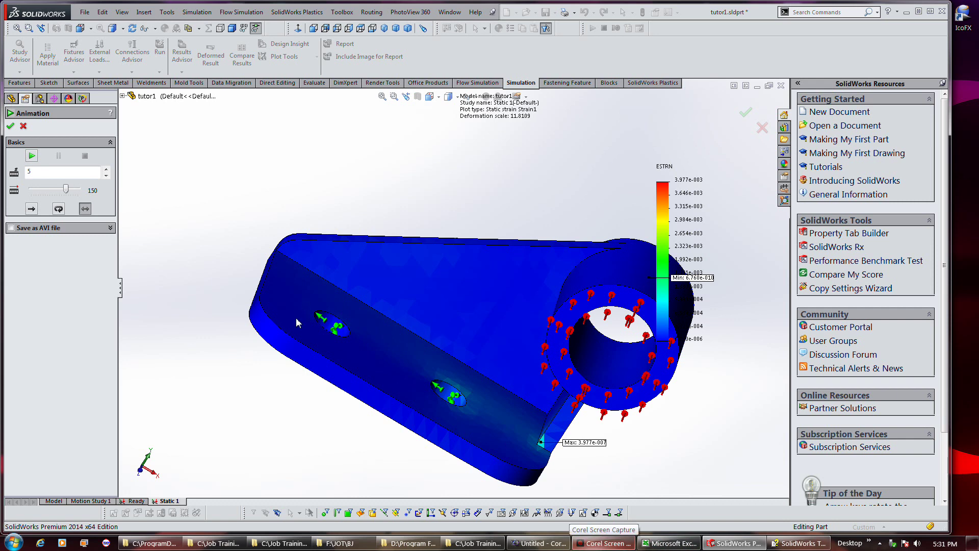
click(10, 126)
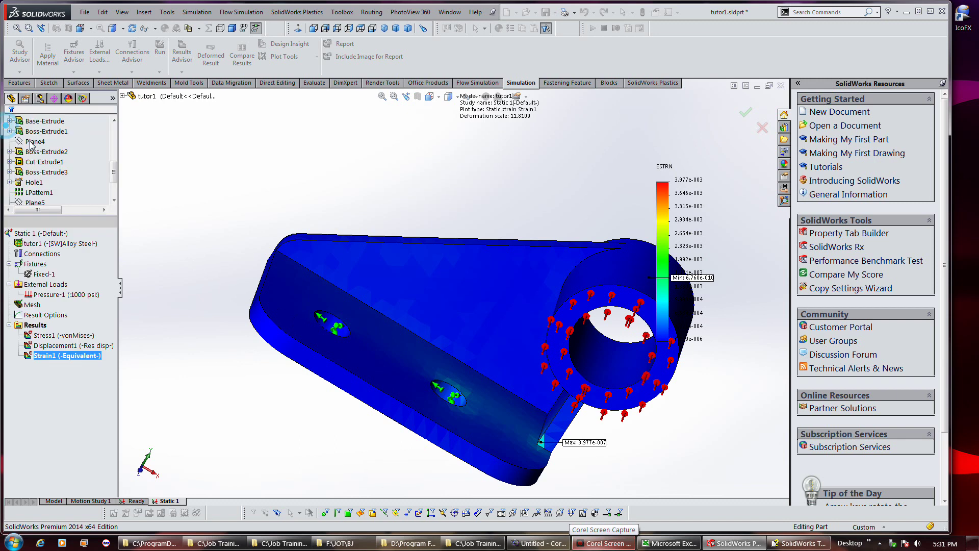
Begin a Factor of Safety plot from the Results menu, covering all bodies with the Automatic criterion
click(81, 356)
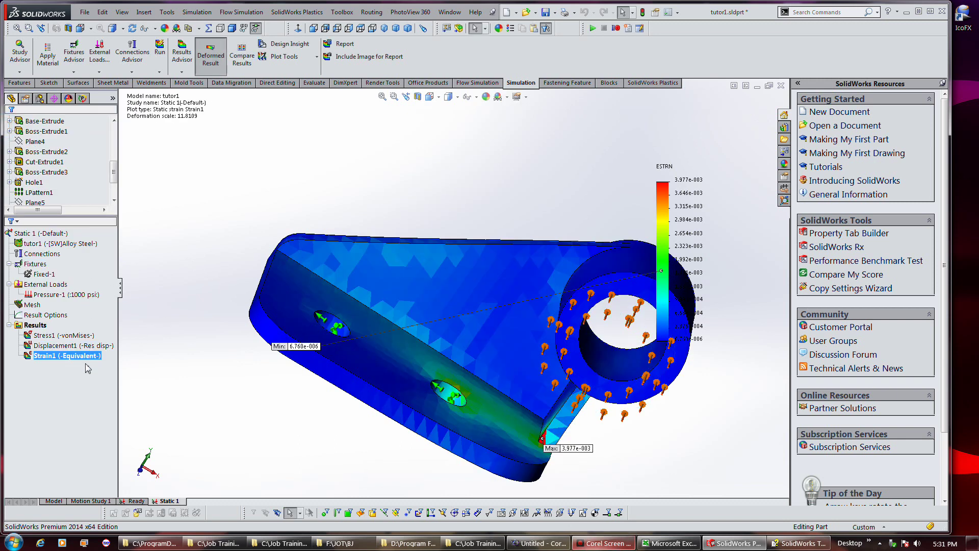
click(55, 336)
right_click(44, 325)
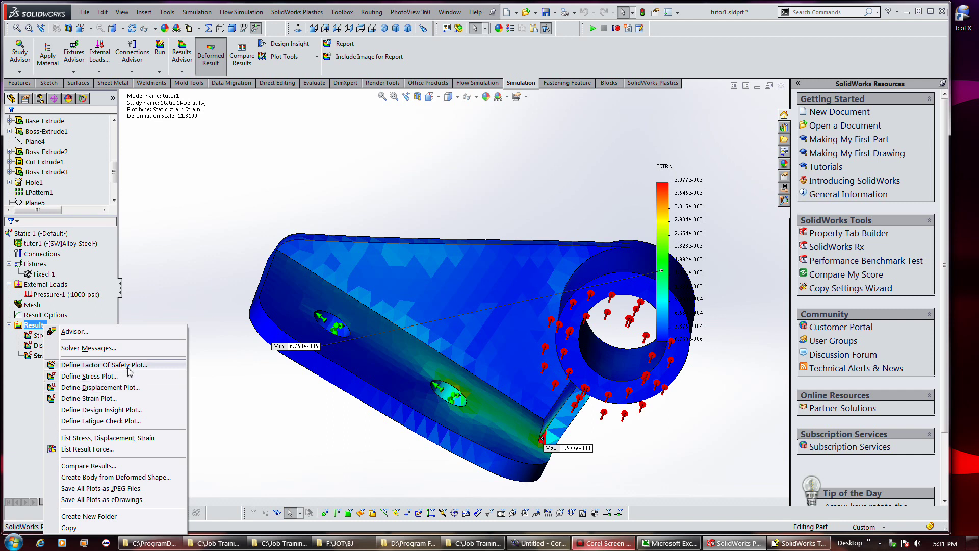
click(129, 371)
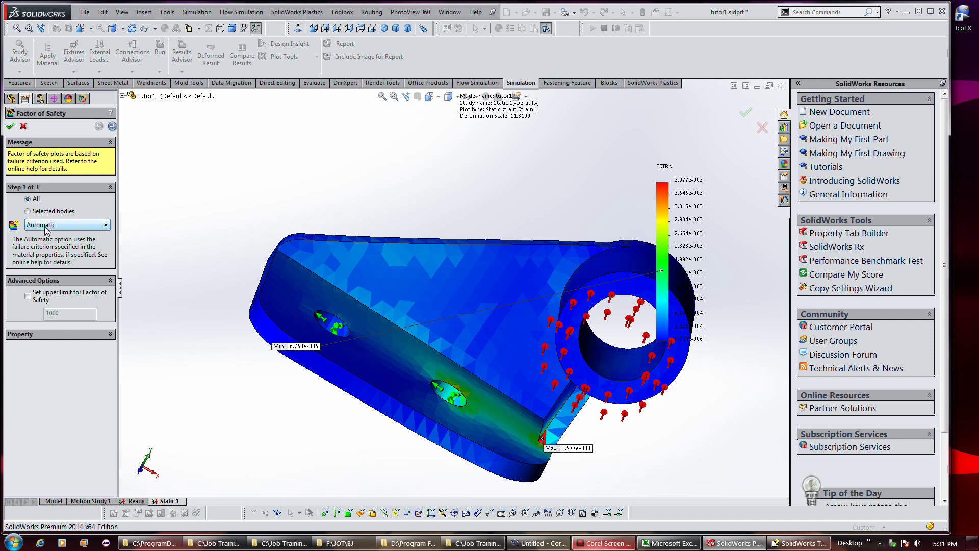
Create Factor of Safety1 with the Max von Mises Stress criterion, giving minimum FOS 0.46
click(111, 229)
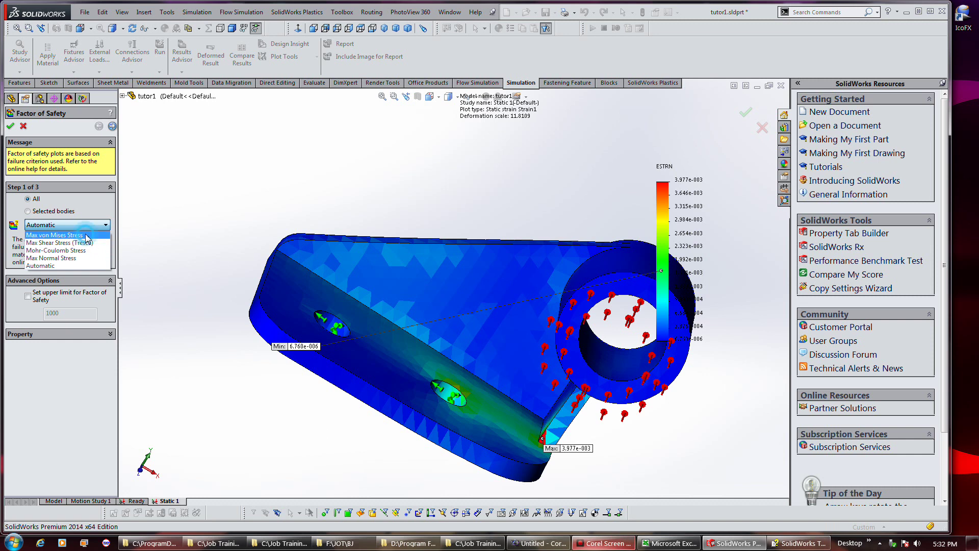
click(86, 235)
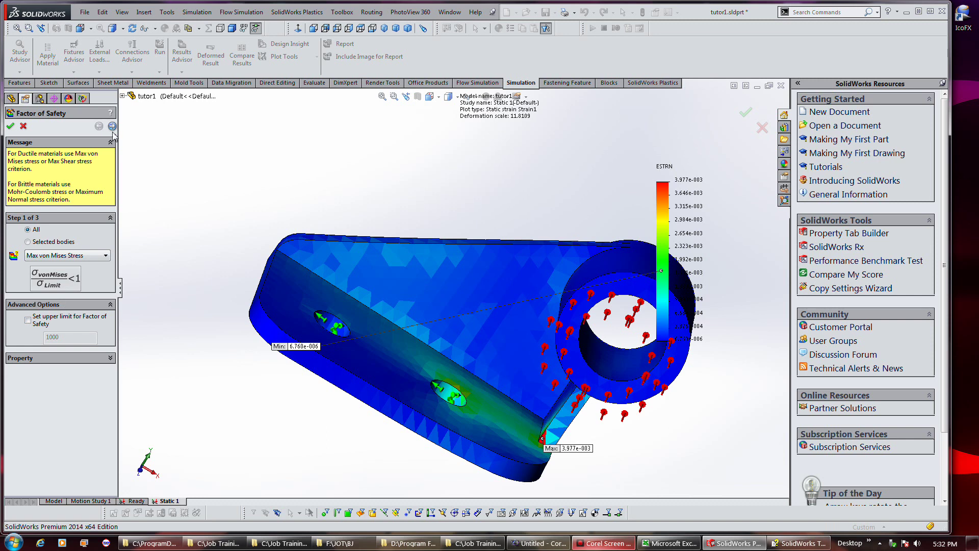
click(113, 127)
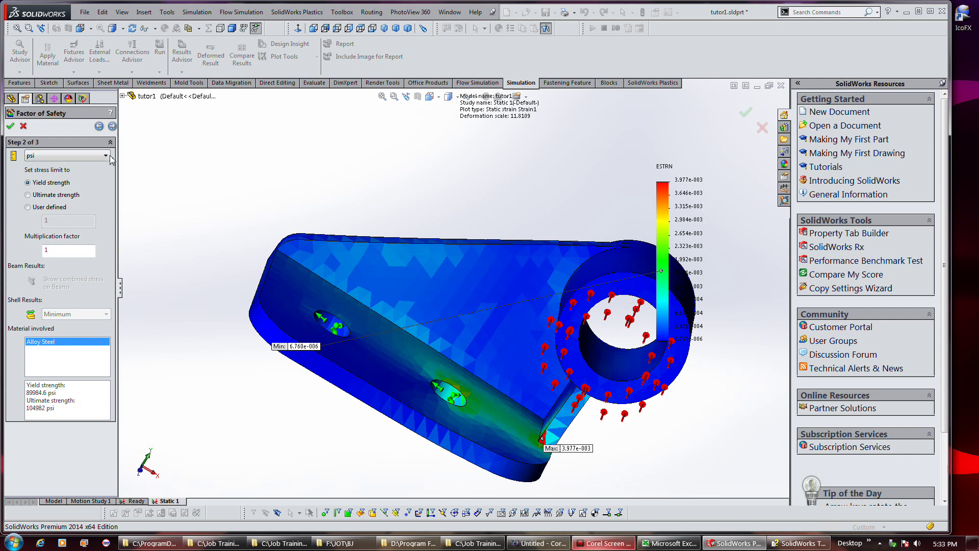
click(112, 126)
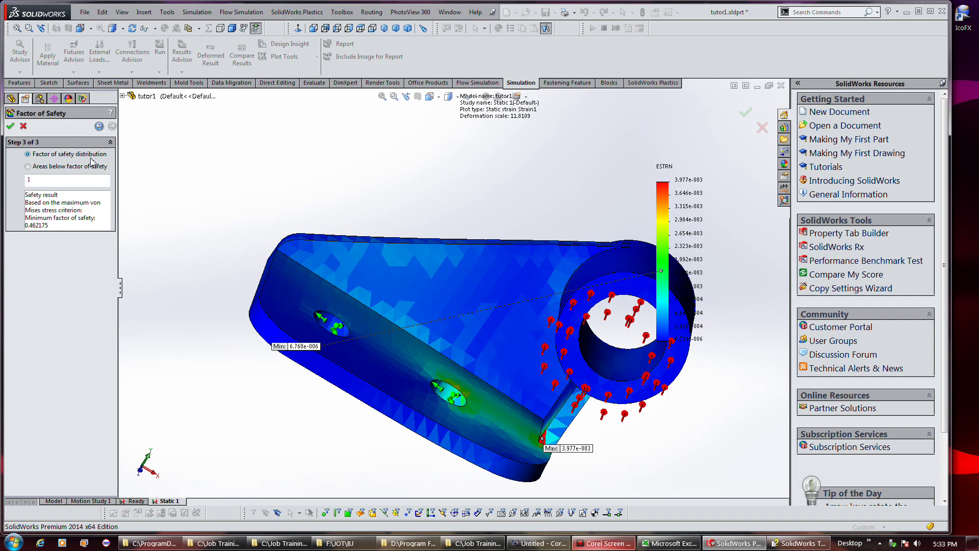
click(10, 126)
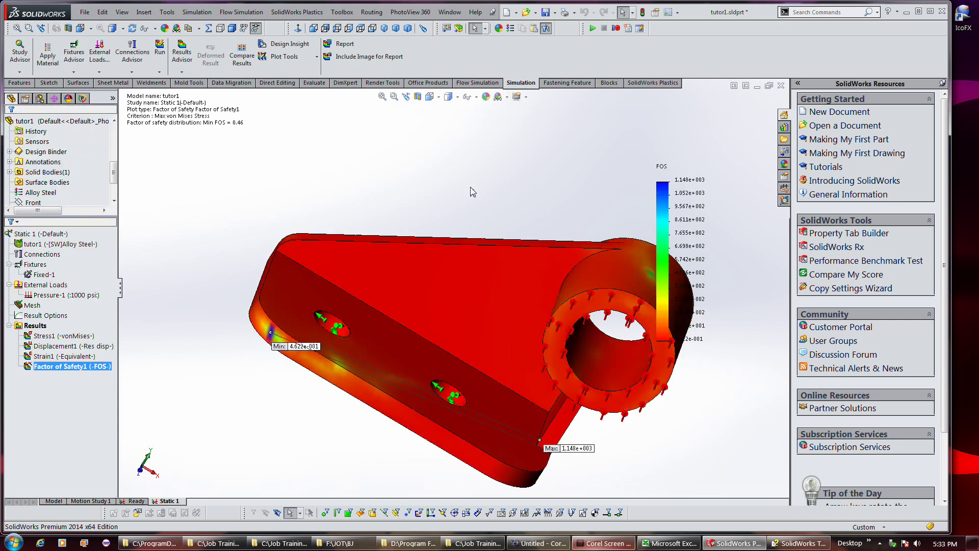
Move the FOS plot's Min label below the bracket and its Max label to the left
mouse_move(488, 193)
middle_down()
mouse_move(447, 199)
mouse_move(438, 190)
mouse_move(477, 170)
mouse_move(475, 193)
middle_up()
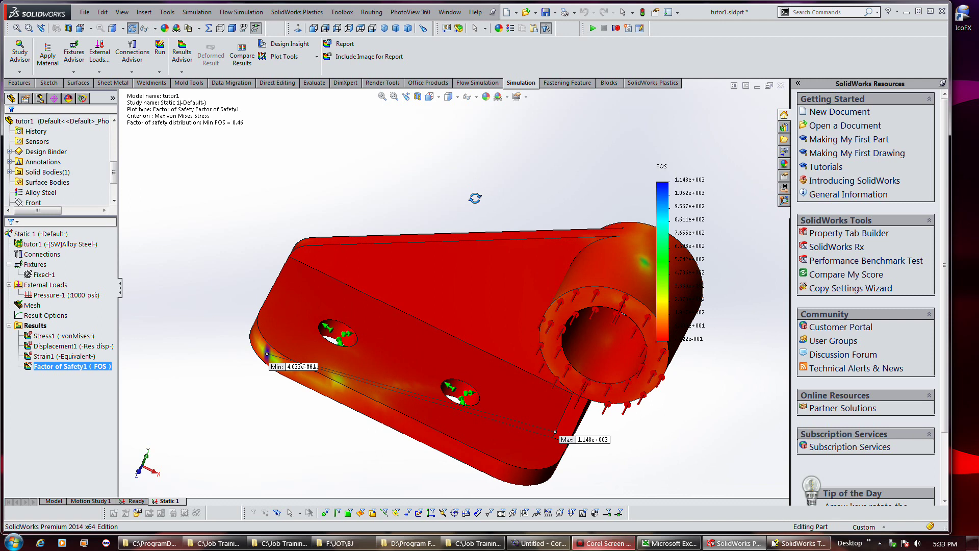
key(Escape)
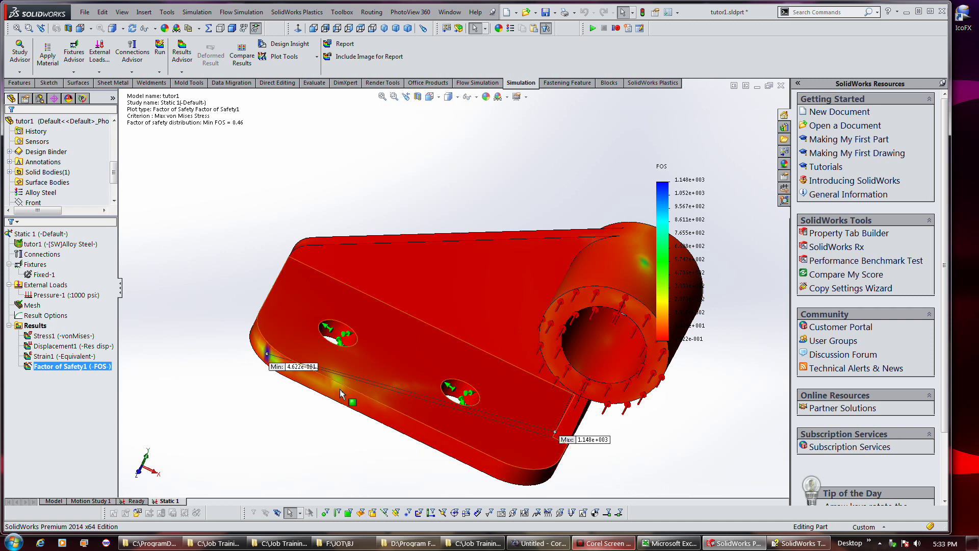
mouse_move(285, 378)
mouse_down()
mouse_move(308, 420)
mouse_move(387, 493)
mouse_up()
drag(583, 439, 244, 438)
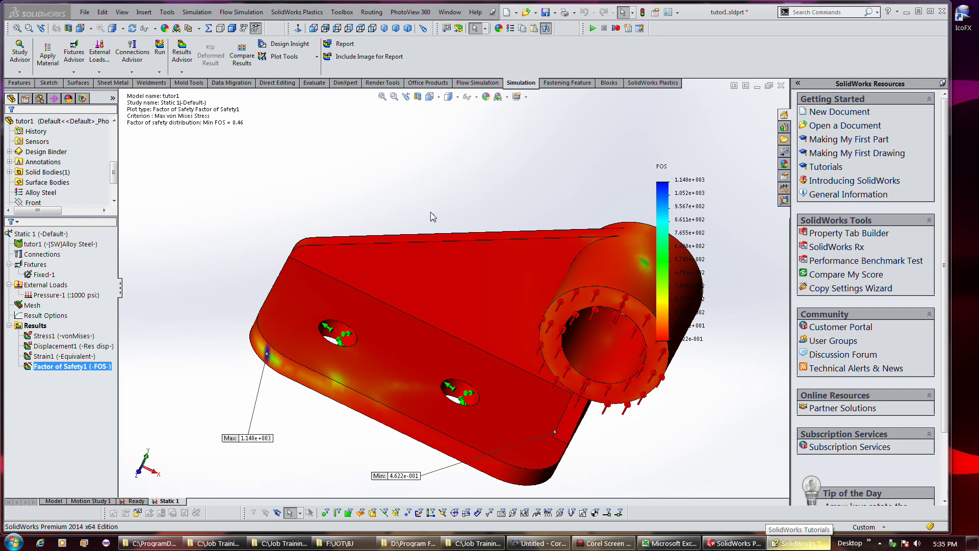
click(183, 72)
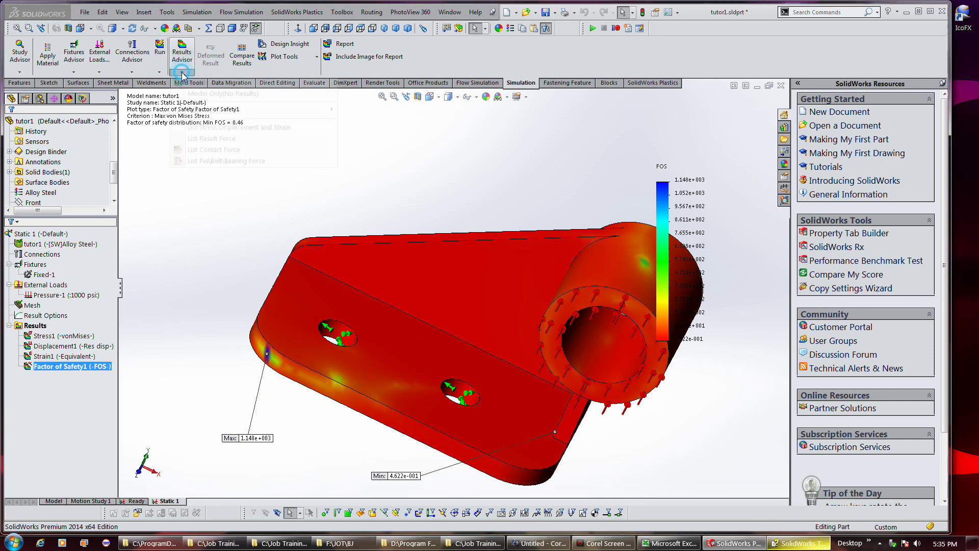
mouse_move(201, 110)
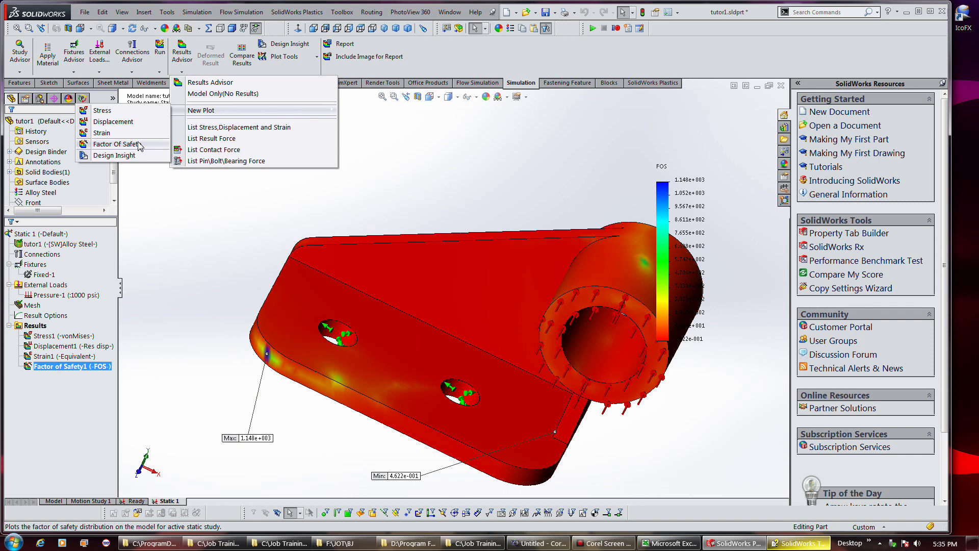
Create Factor of Safety2 using Max von Mises Stress, marking areas below factor of safety 1
click(139, 145)
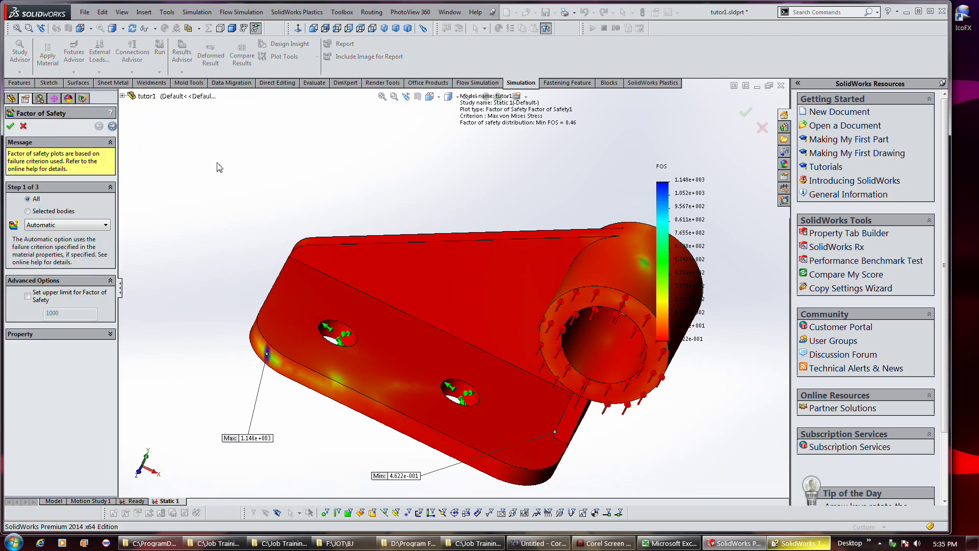
click(71, 227)
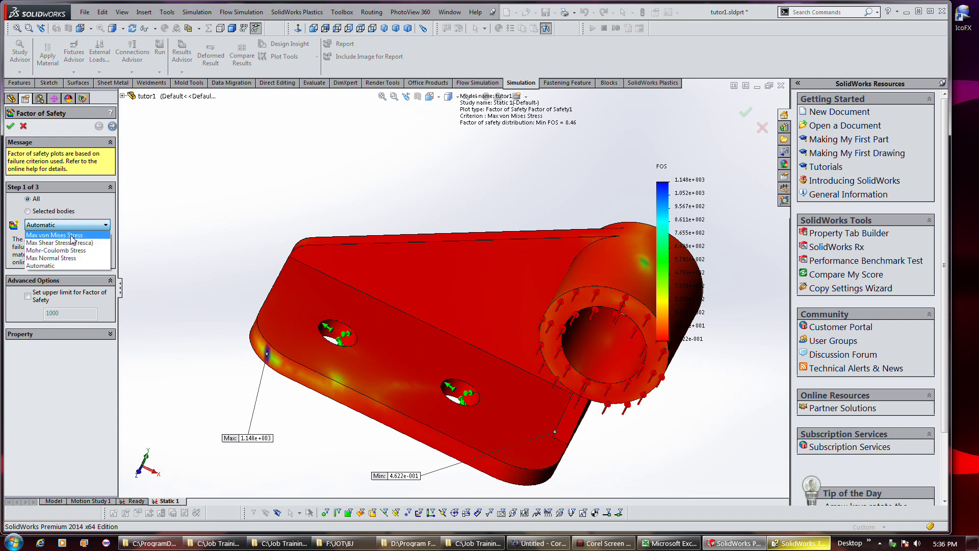
click(73, 236)
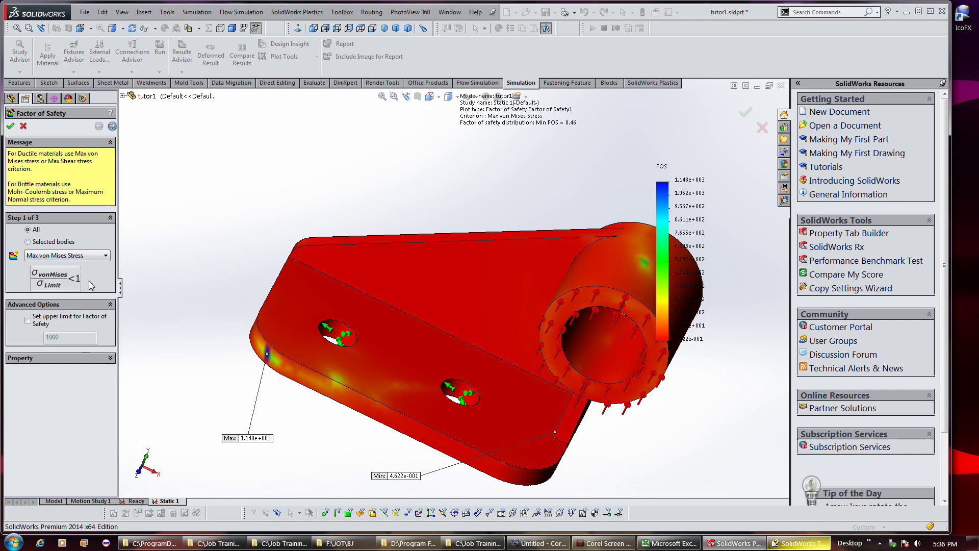
click(112, 126)
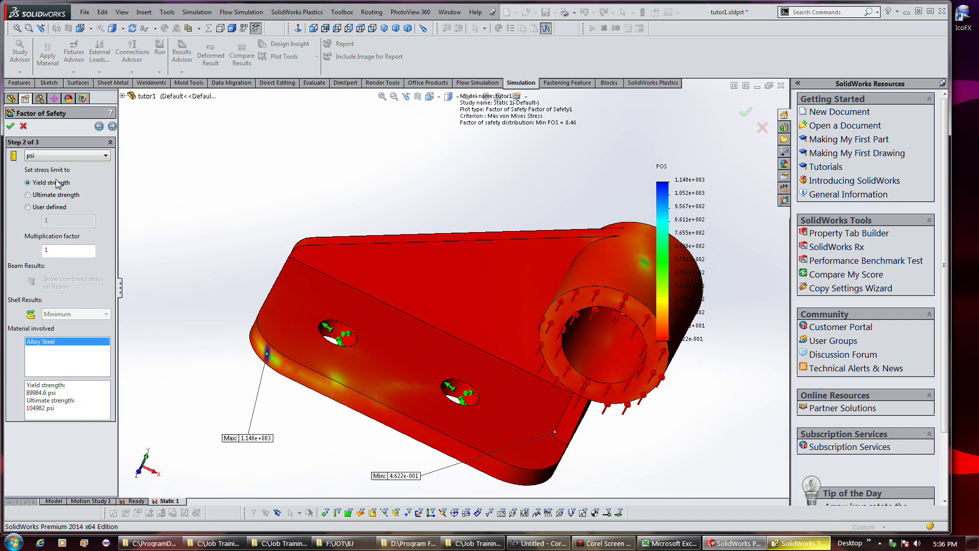
click(112, 126)
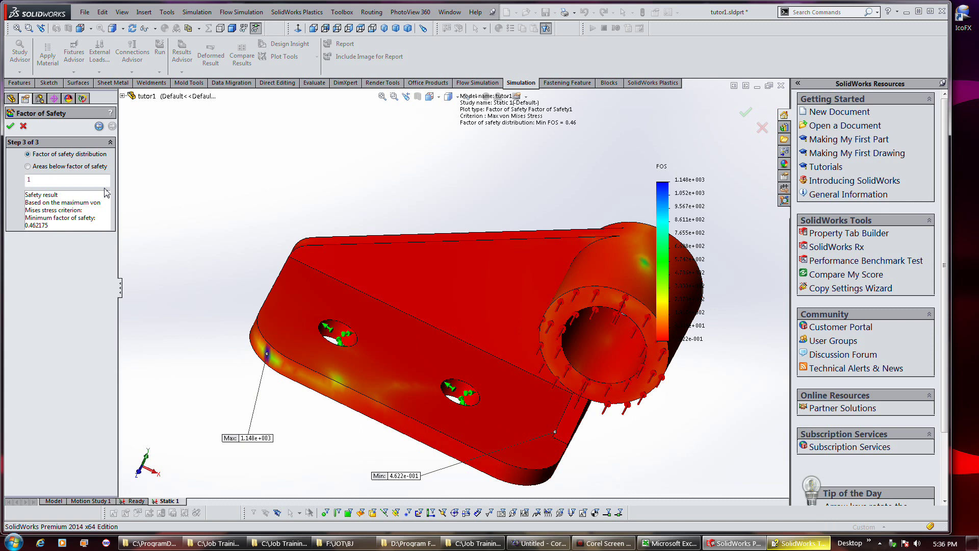
click(77, 167)
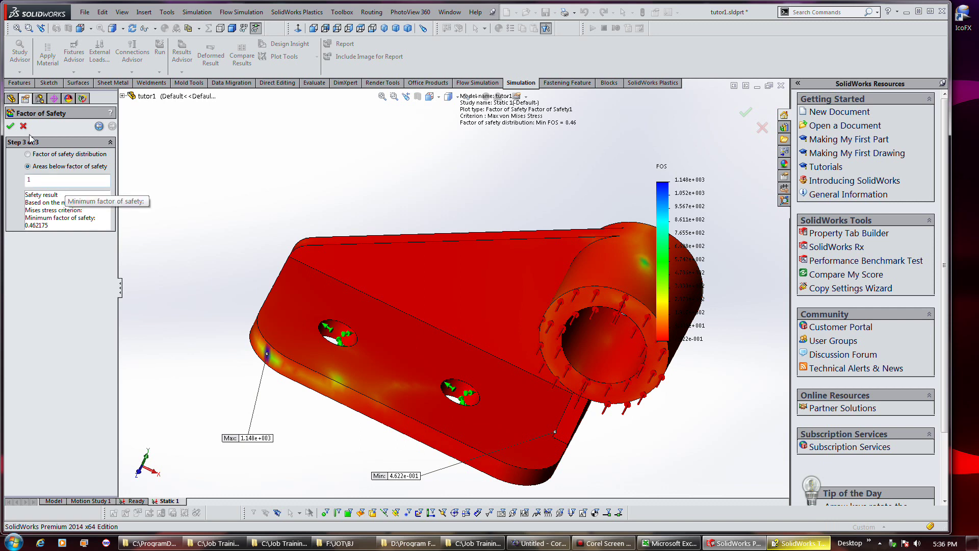
click(10, 126)
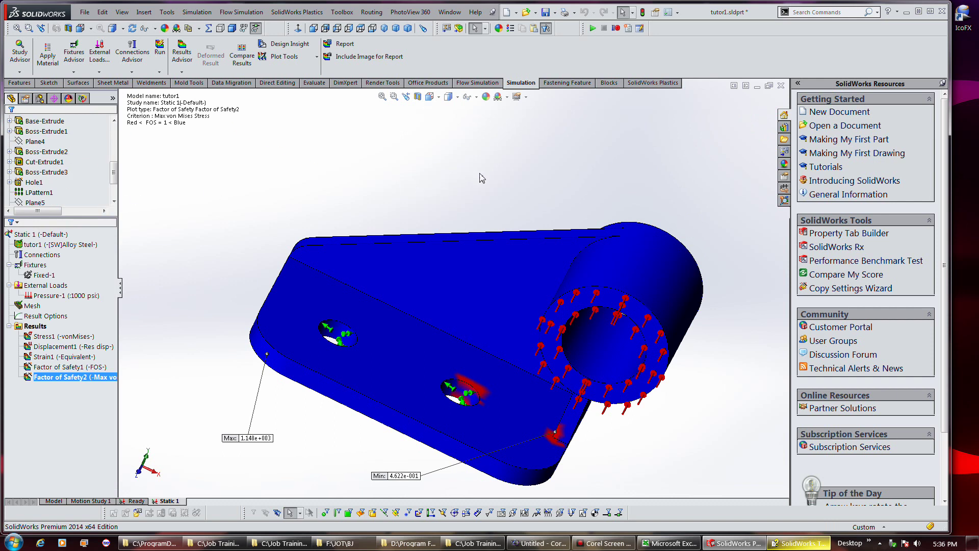
Orbit the Factor of Safety2 plot to a side view with the pressure-loaded bore forward
mouse_move(527, 196)
middle_down()
mouse_move(468, 148)
mouse_move(507, 211)
mouse_move(482, 187)
mouse_move(504, 185)
middle_up()
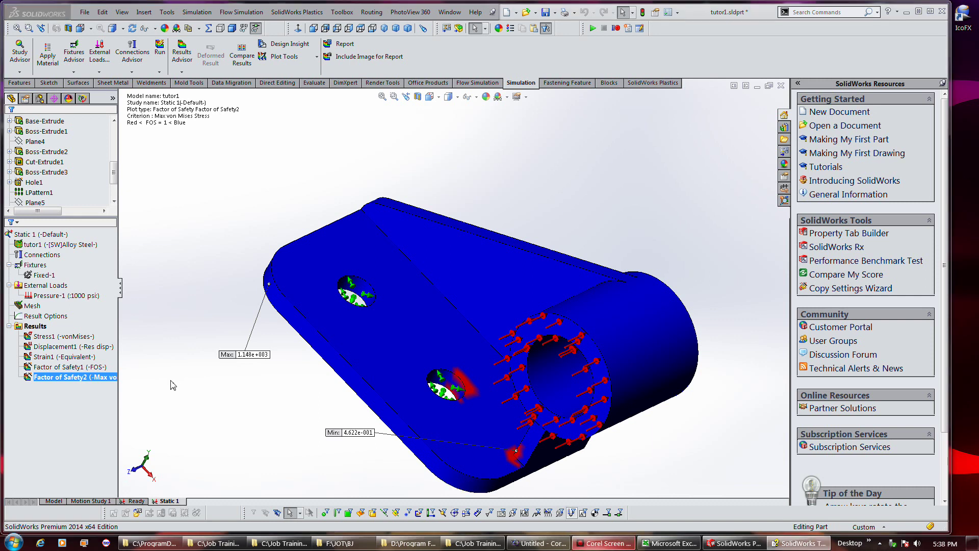
Hide the Fixed-1 fixture symbols on the holes
click(35, 266)
click(41, 275)
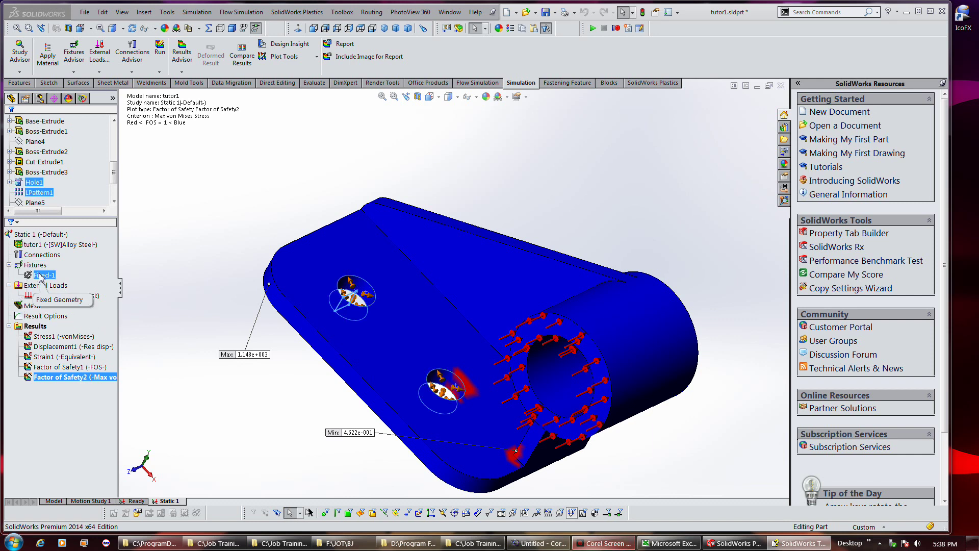
click(41, 266)
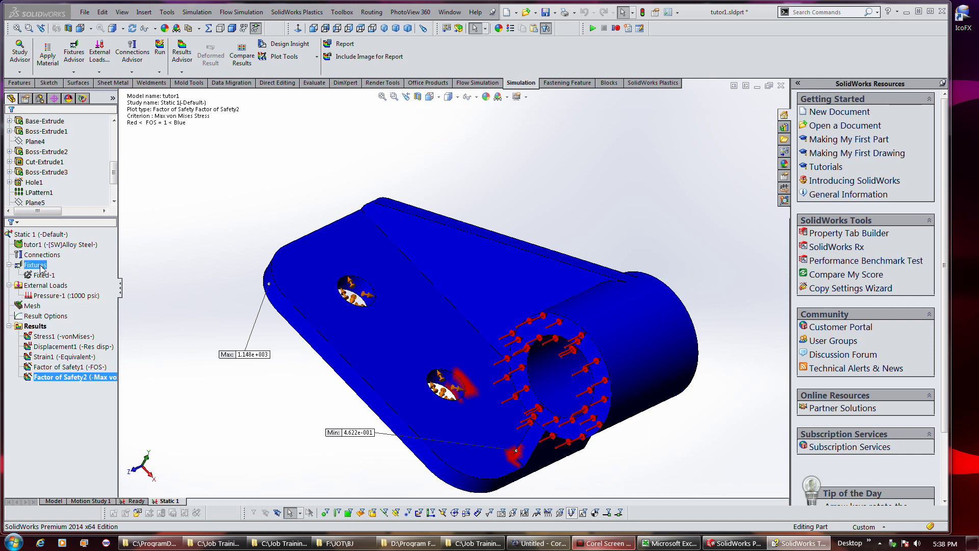
click(49, 276)
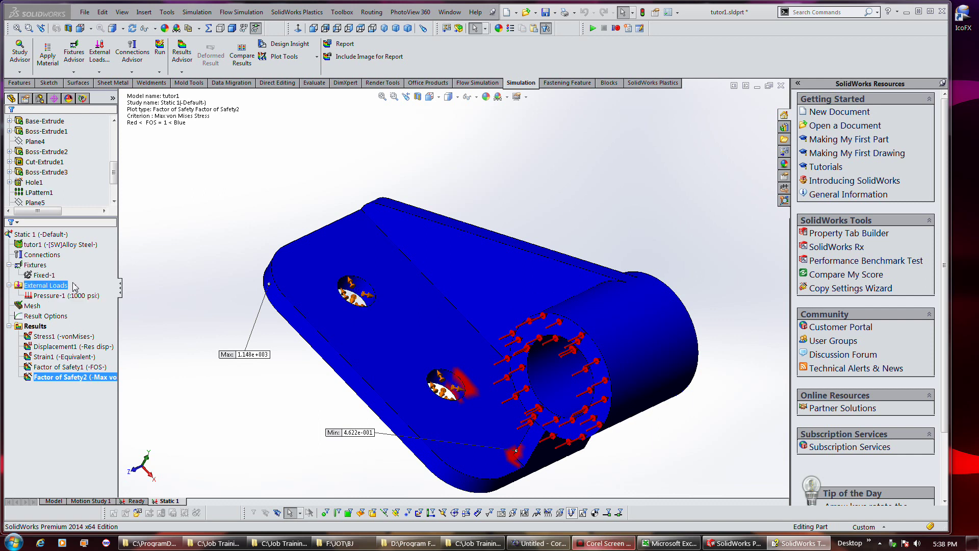
click(60, 276)
right_click(60, 276)
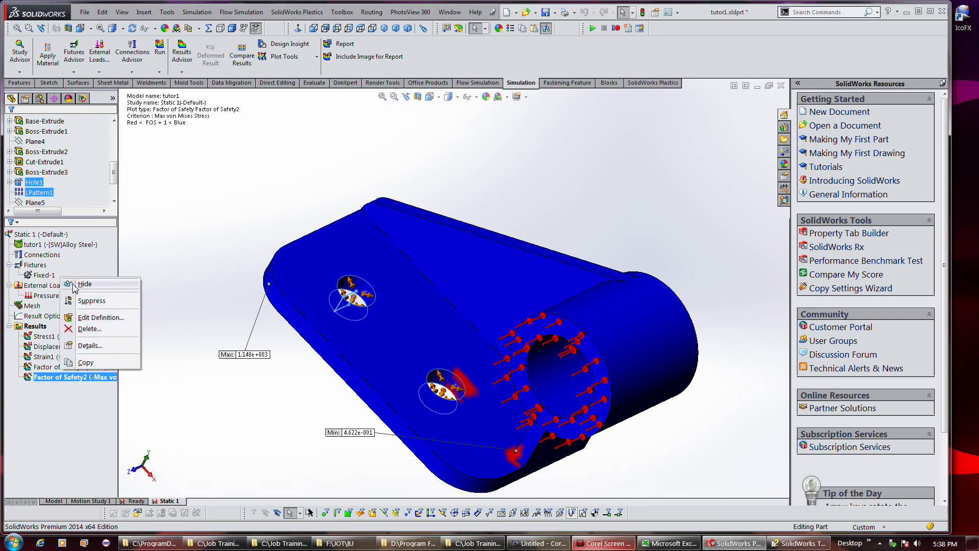
click(82, 284)
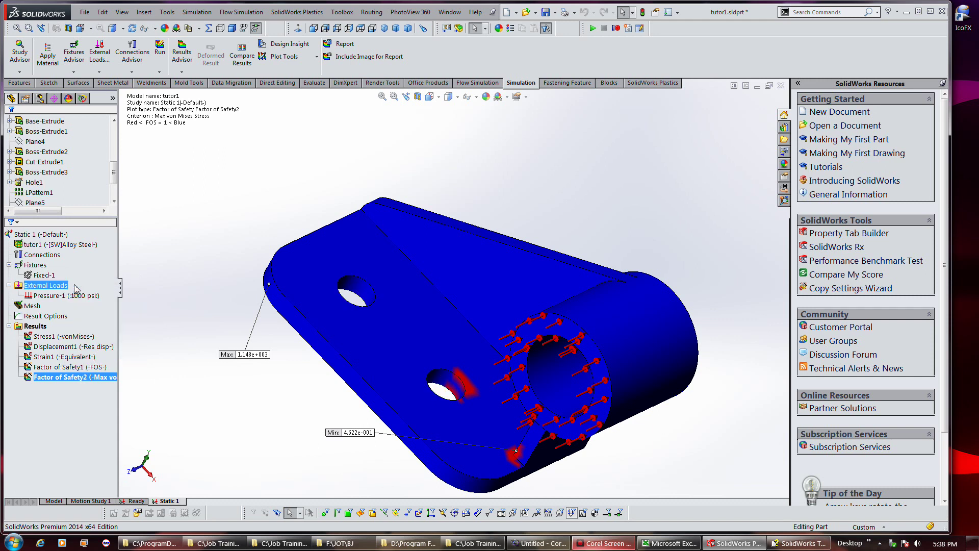
Hide the Pressure-1 arrows on the bore
click(80, 295)
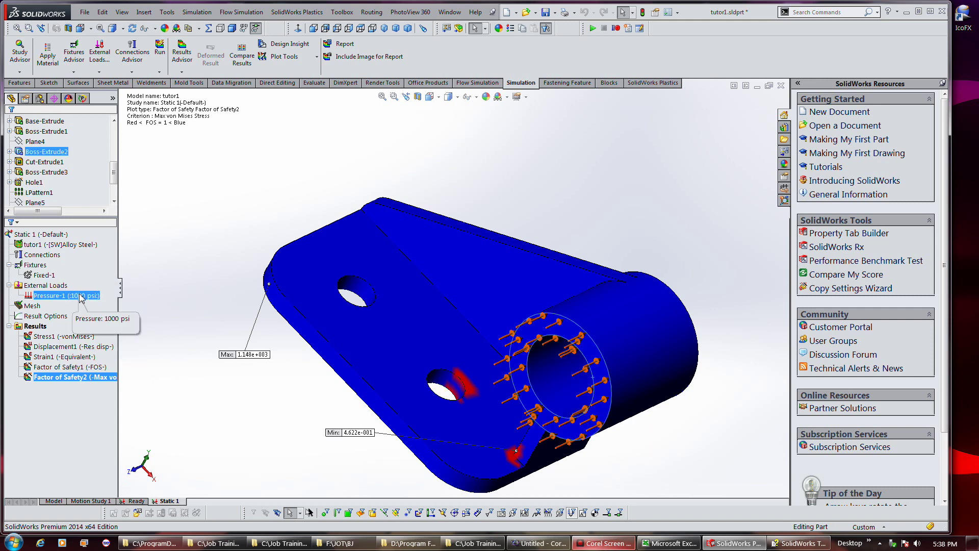
right_click(84, 300)
click(92, 304)
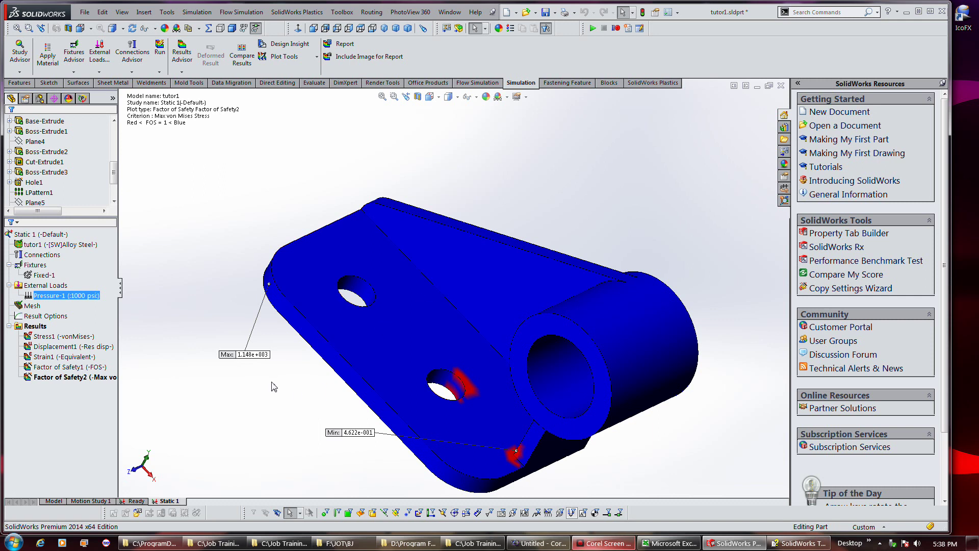
Compare the Factor of Safety1 and Factor of Safety2 plots, ending with Factor of Safety2 selected
click(64, 370)
double_click(64, 373)
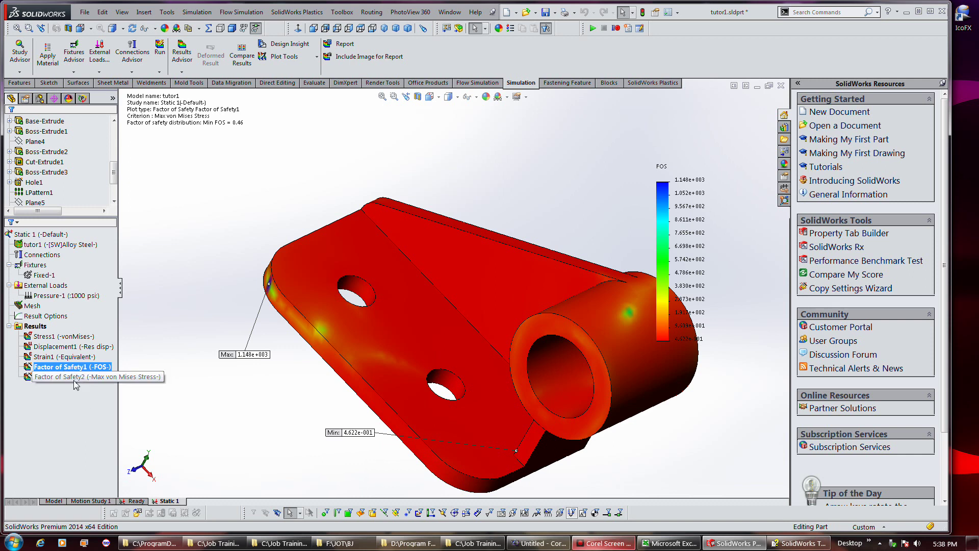
double_click(75, 382)
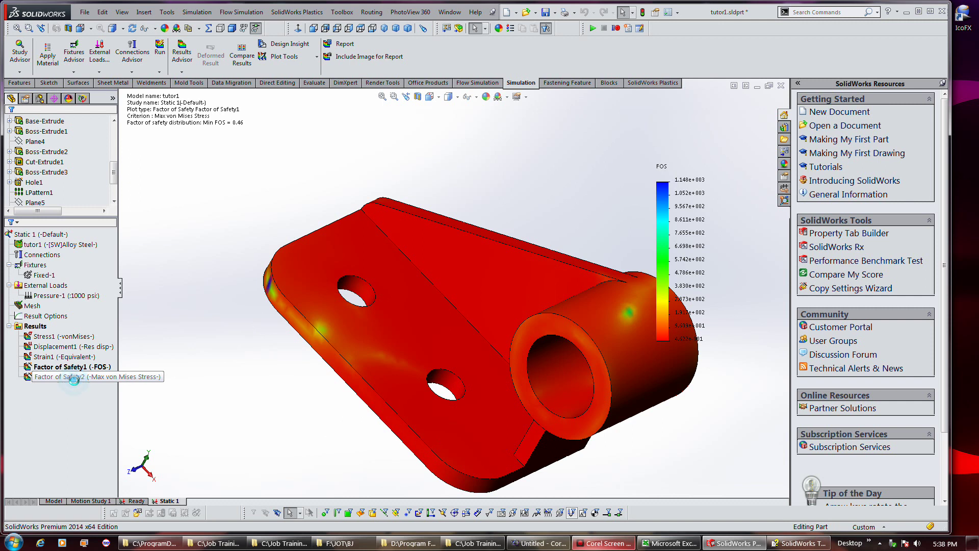
double_click(72, 367)
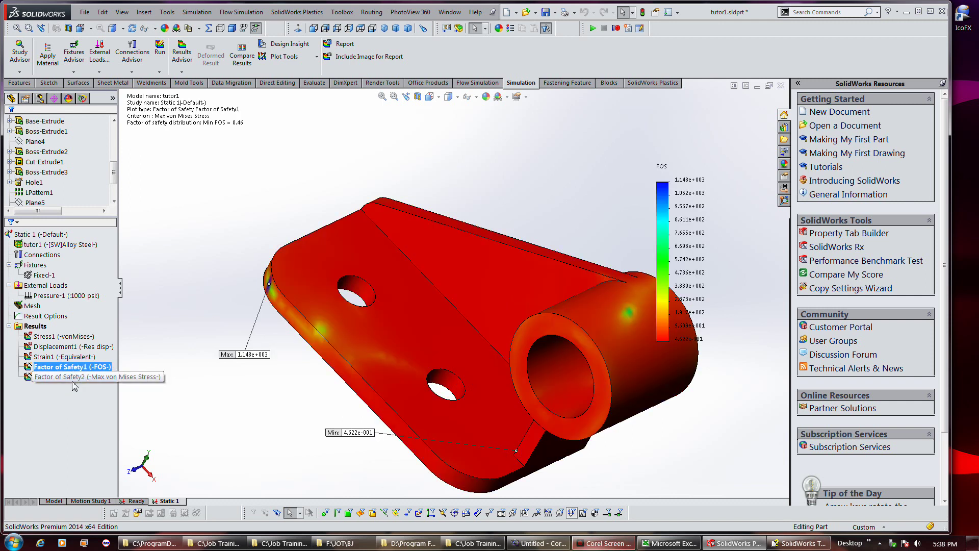
double_click(73, 382)
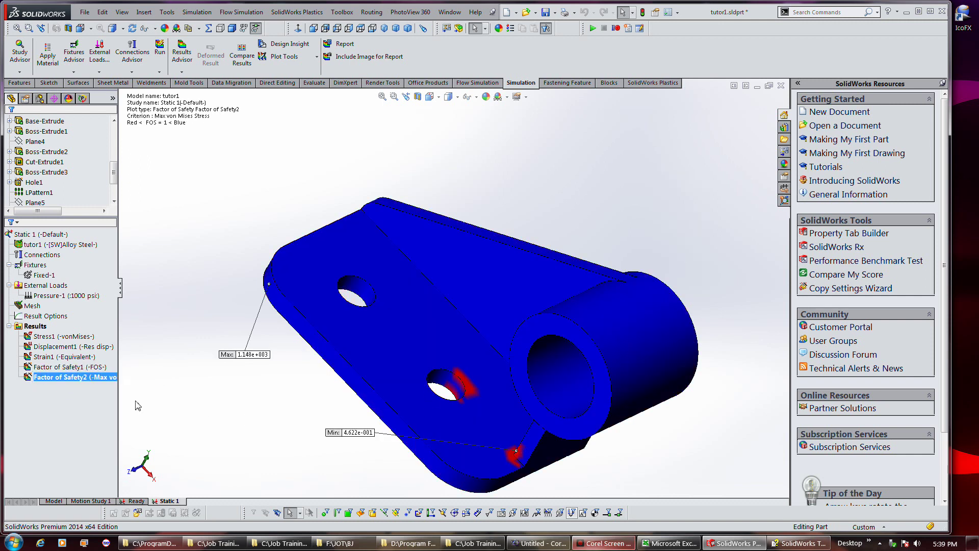
click(65, 381)
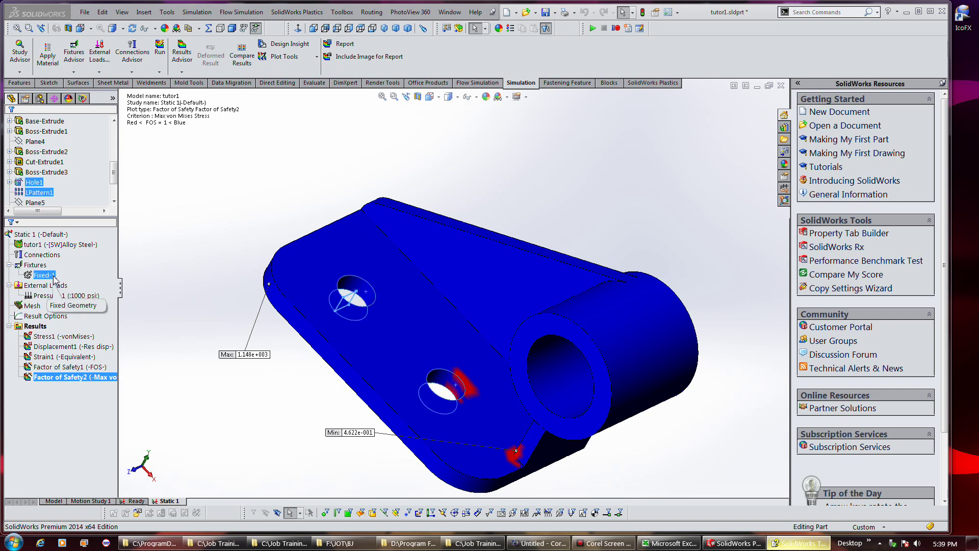
Show the Fixed-1 fixture symbols and Pressure-1 arrows on the model again
right_click(53, 276)
click(65, 284)
right_click(55, 296)
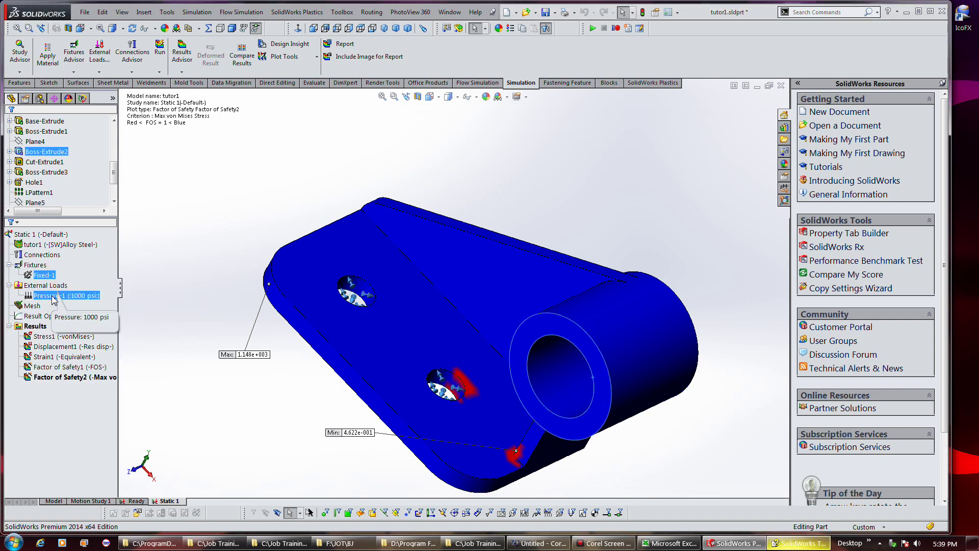
click(76, 303)
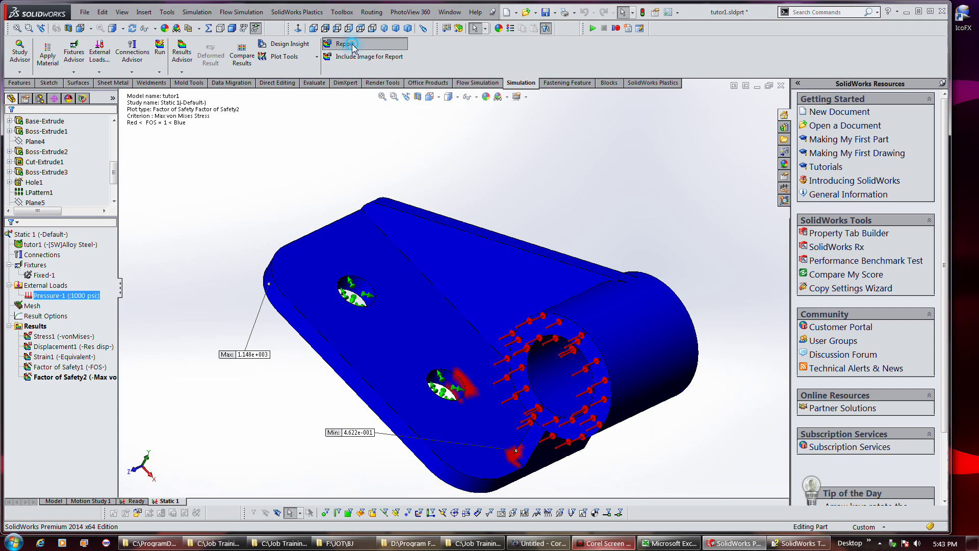
Attempt a Word report of the study and dismiss the unsupported Office-version warning
click(355, 45)
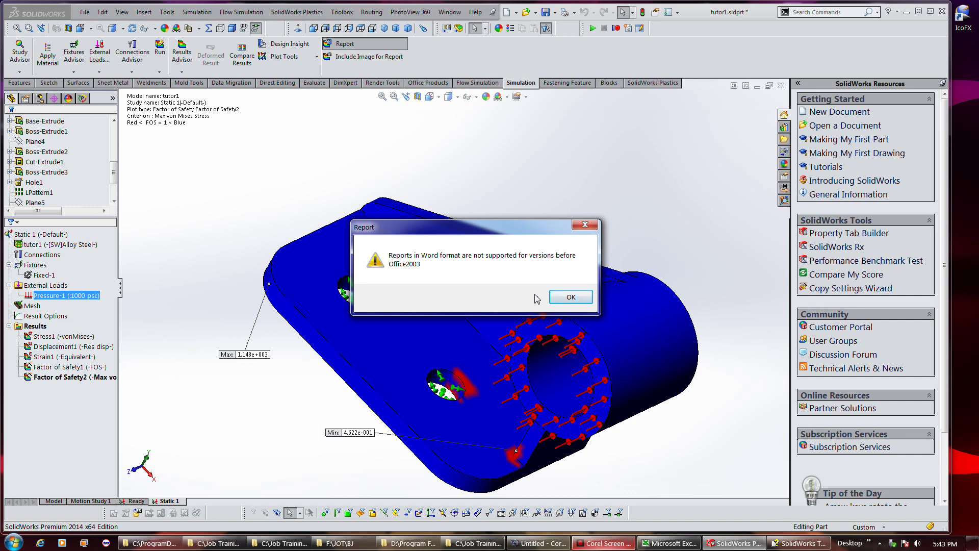
click(570, 299)
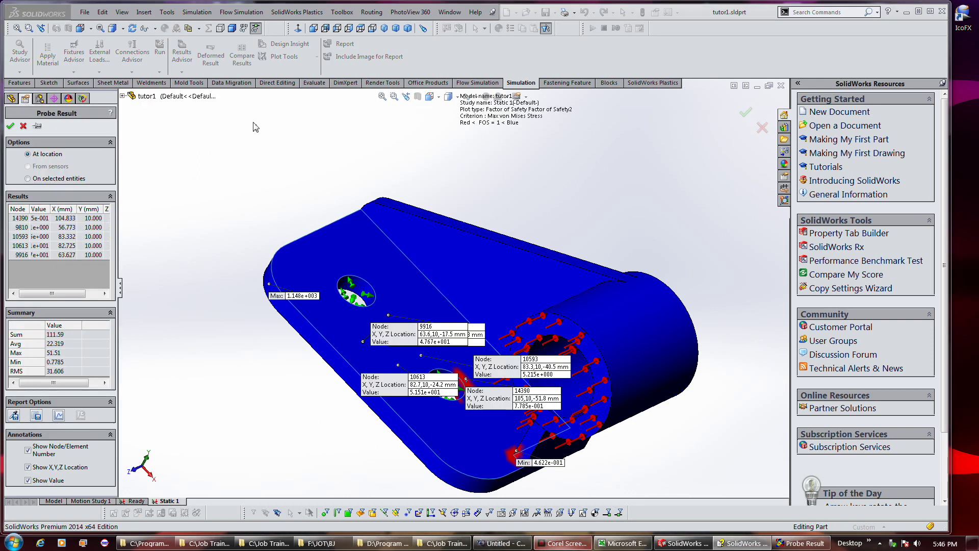
Probe nodes 6662 and 9528, then chart the probed values across all nodes
click(494, 307)
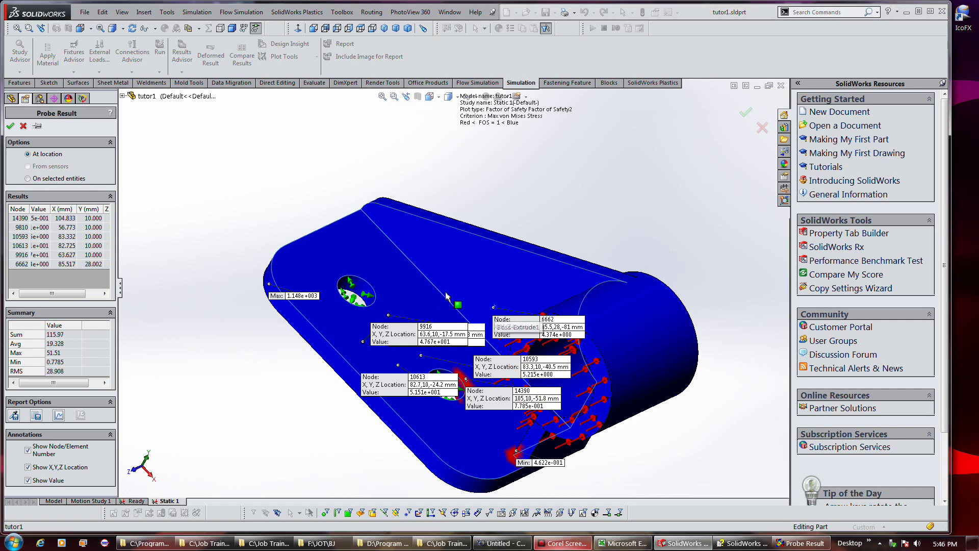
click(374, 261)
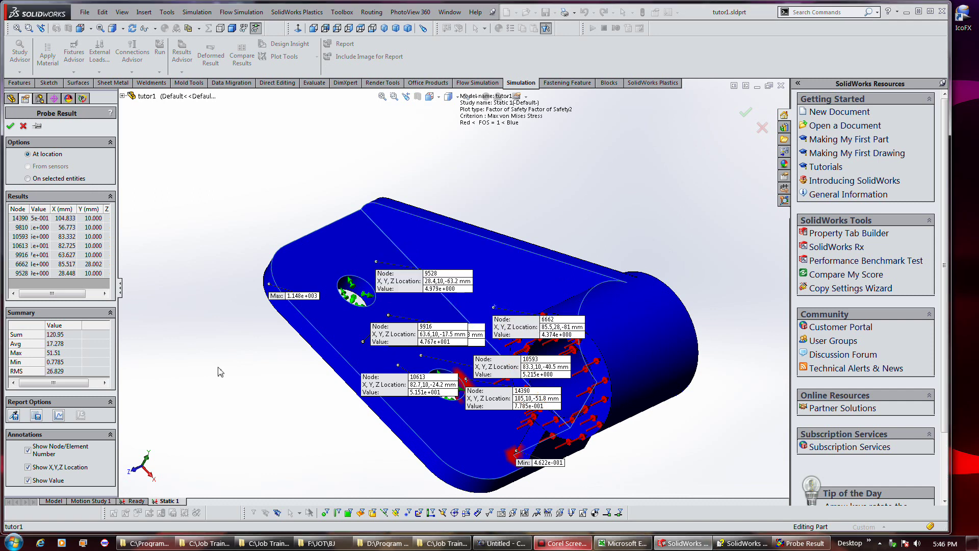
click(58, 416)
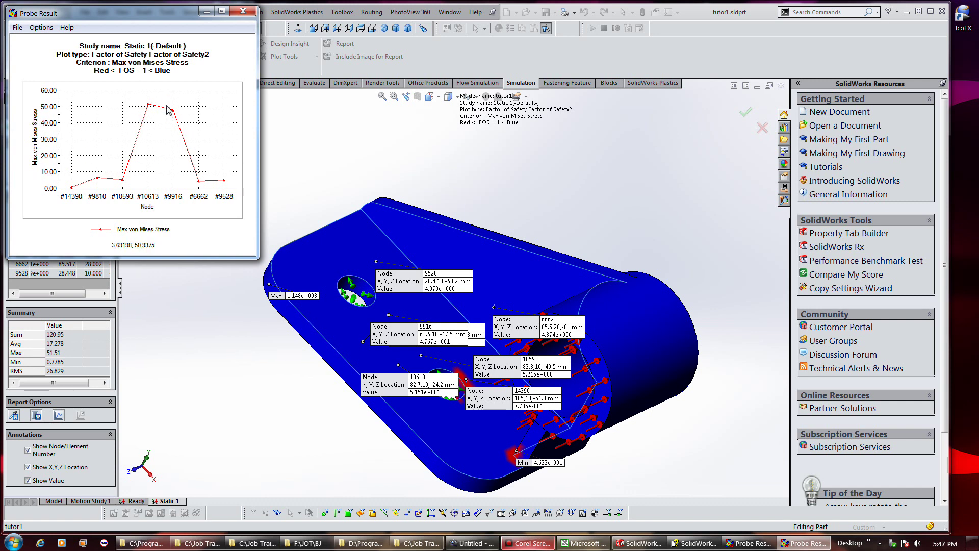
Close the probe chart and save the probe results as 'tutor1-Static 1-Results-Factor of Safety2-1.csv'
click(243, 11)
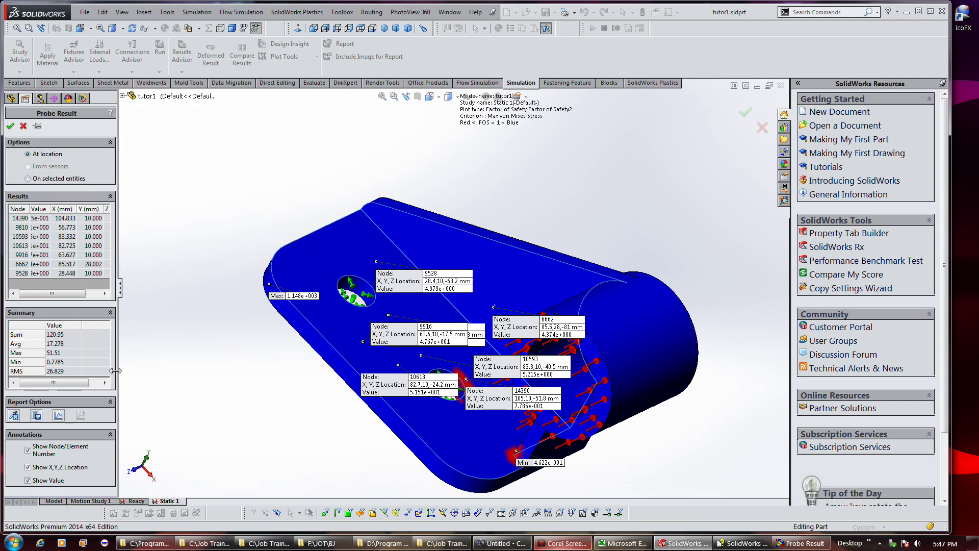
click(36, 416)
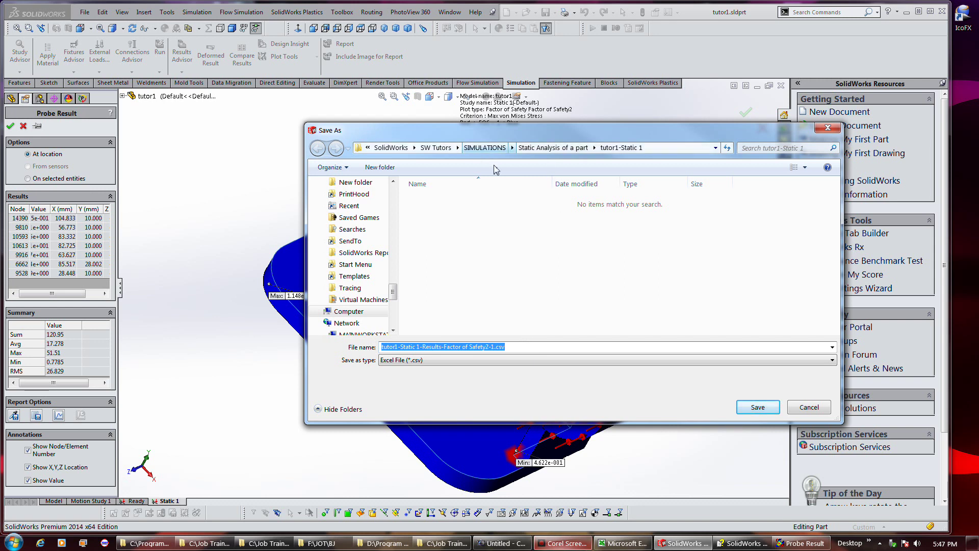
click(523, 349)
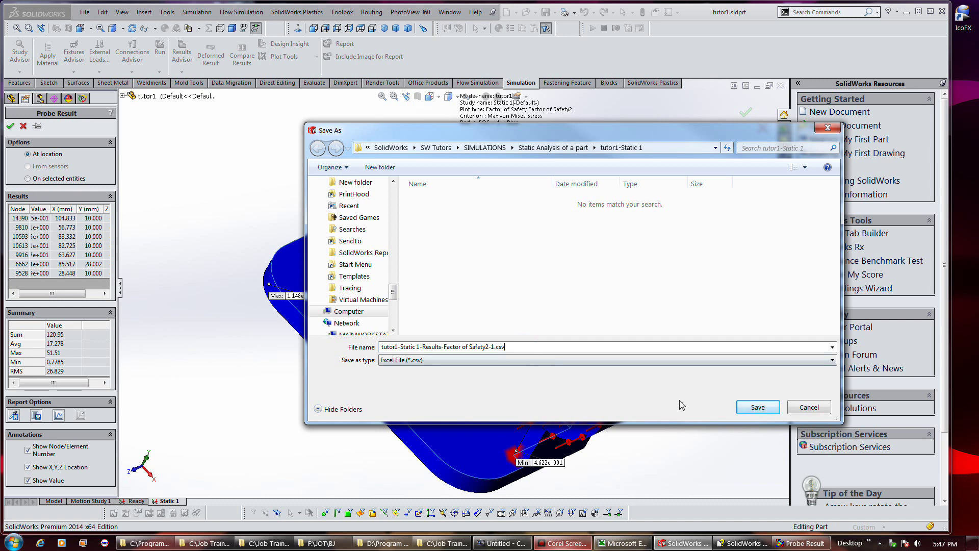
click(742, 409)
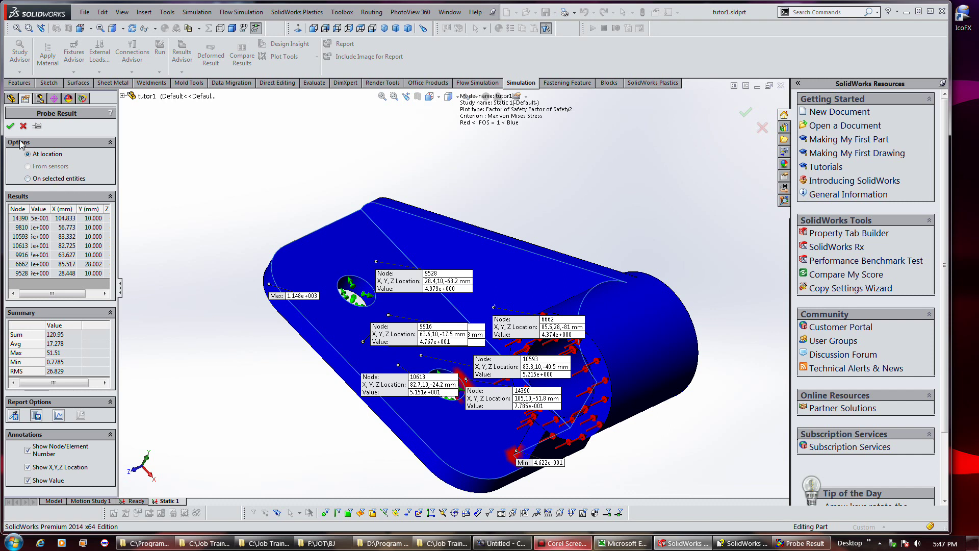
Finish probing and display the Stress1 von Mises stress plot
click(10, 127)
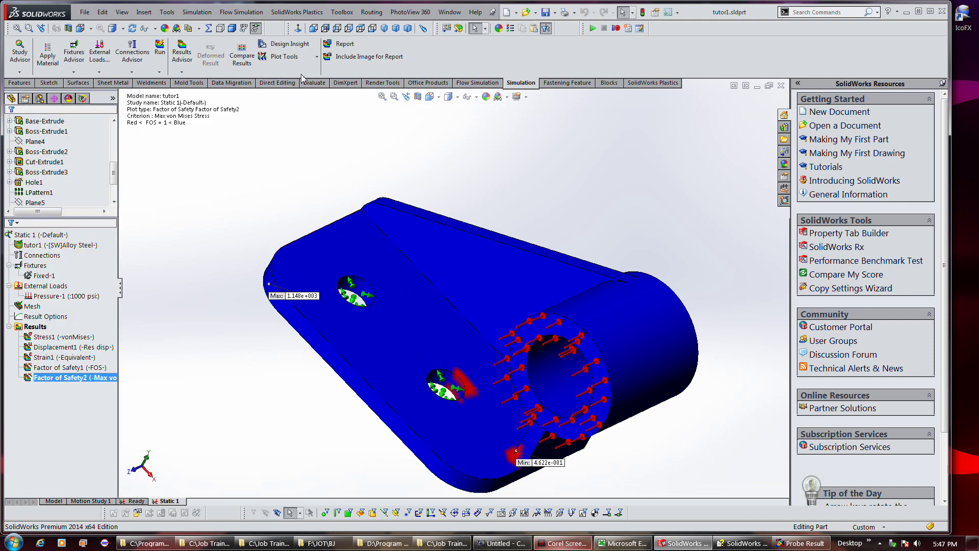
click(316, 57)
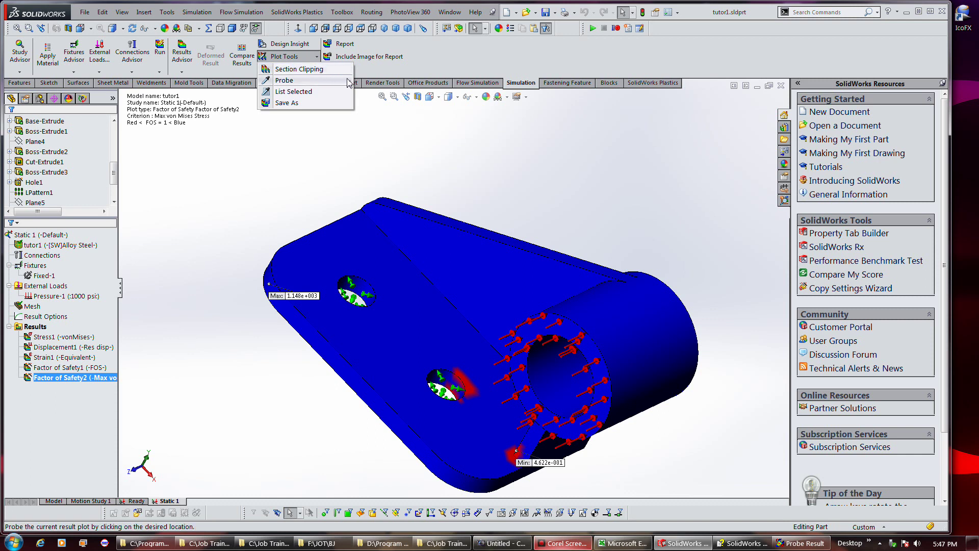
click(465, 67)
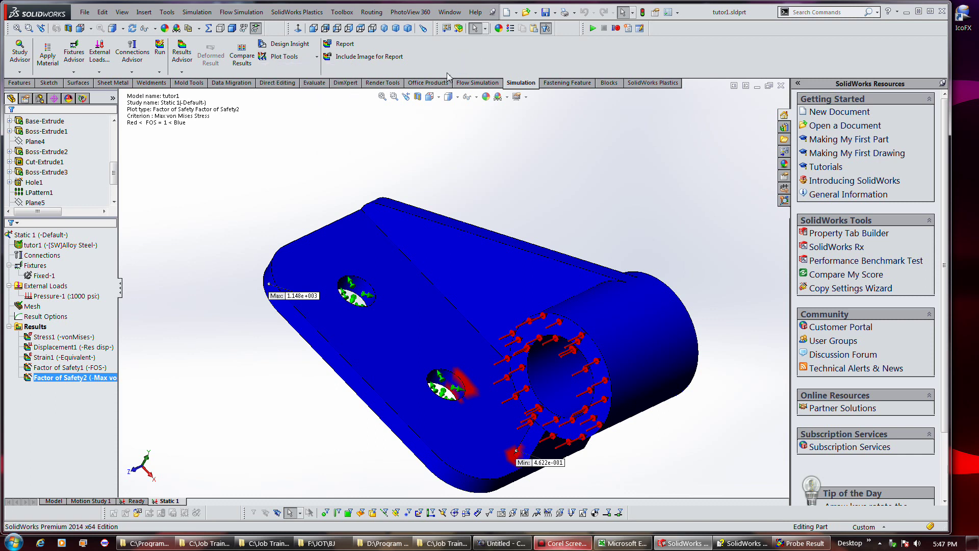
click(77, 339)
double_click(76, 338)
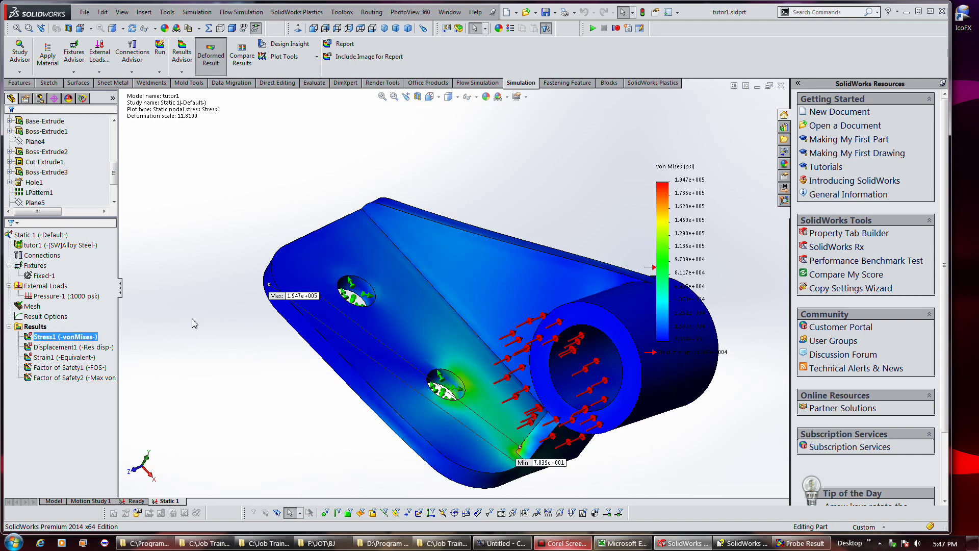
Section-clip the stress plot on the Front plane, offset about -14.44 mm
click(311, 58)
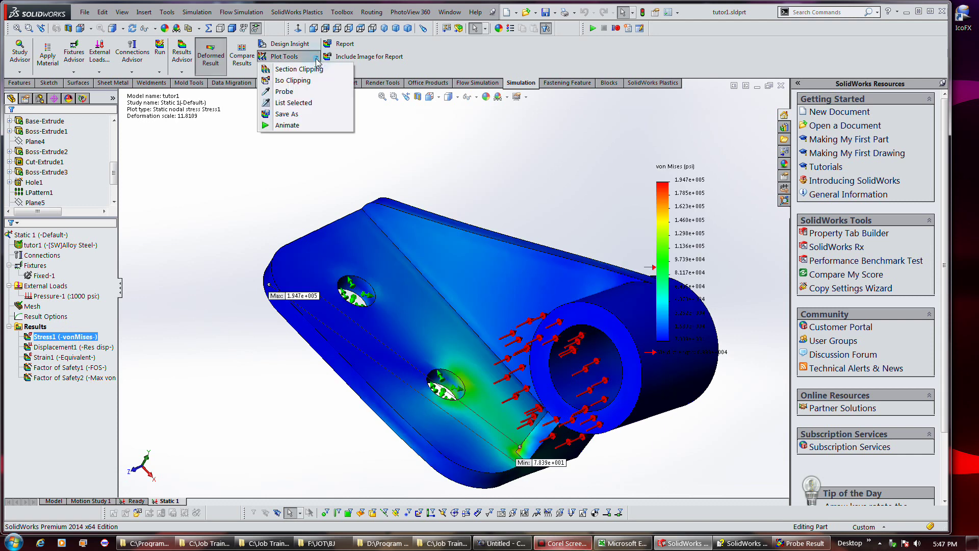
click(309, 71)
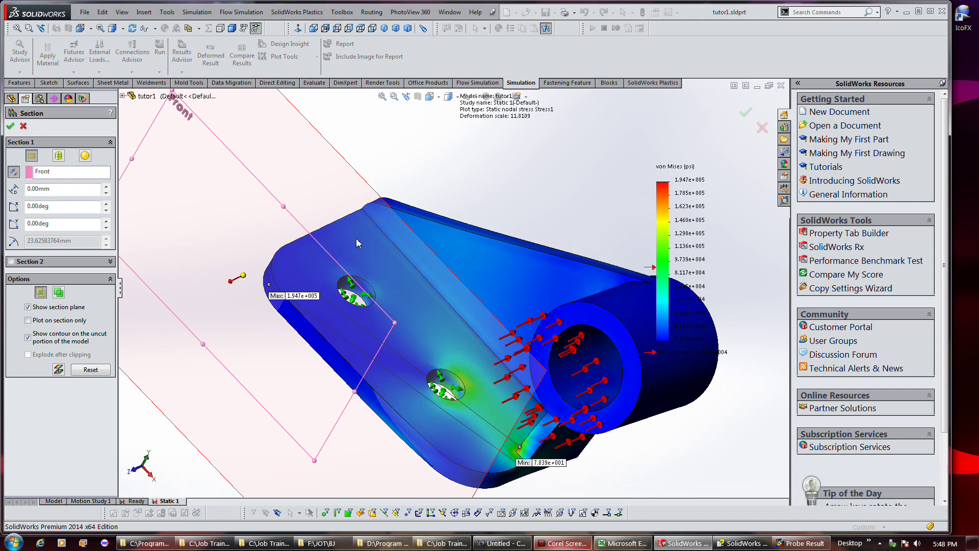
scroll(357, 243, up, 1)
scroll(377, 243, up, 1)
middle_drag(372, 246, 325, 308)
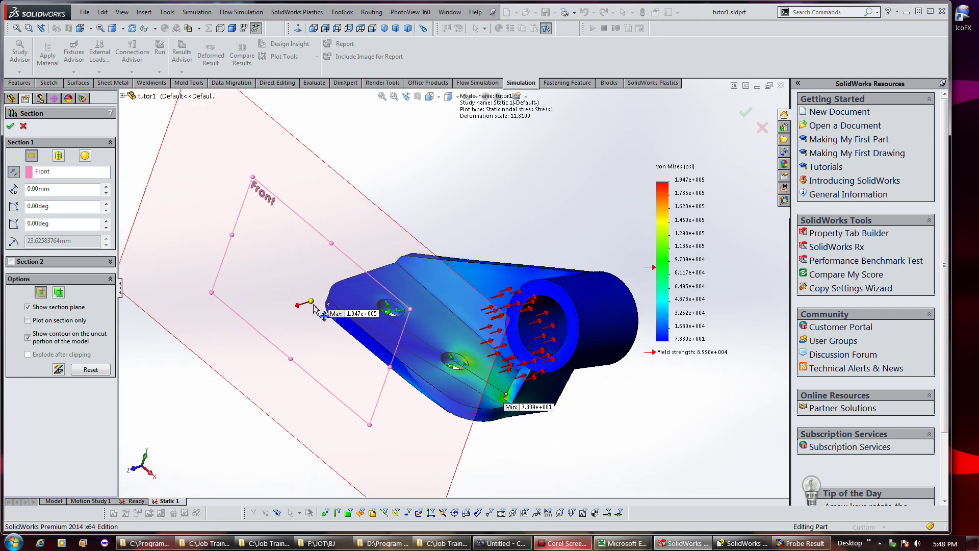
mouse_move(297, 307)
mouse_down()
mouse_move(472, 240)
mouse_move(326, 295)
mouse_up()
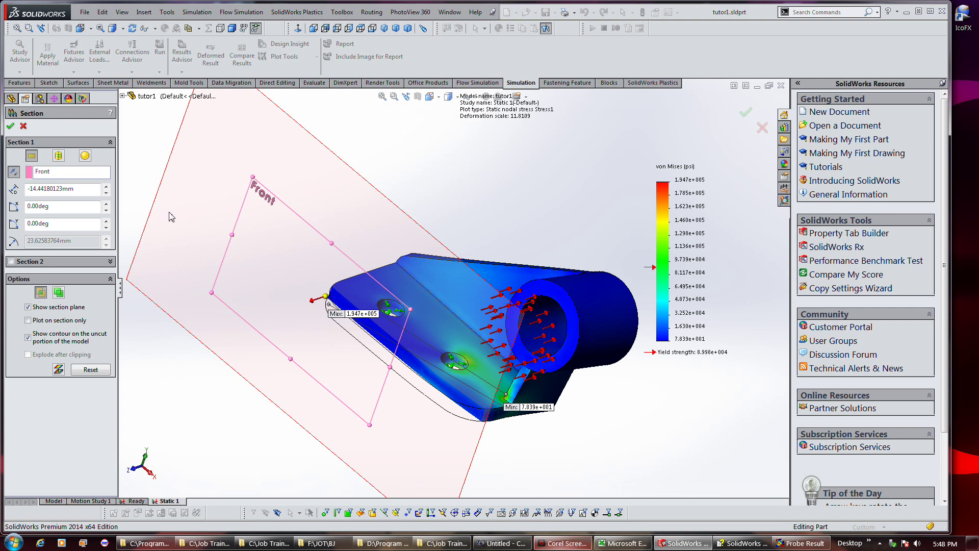
Switch to a spherical section cut and move it to about -56.47 mm offset
click(84, 155)
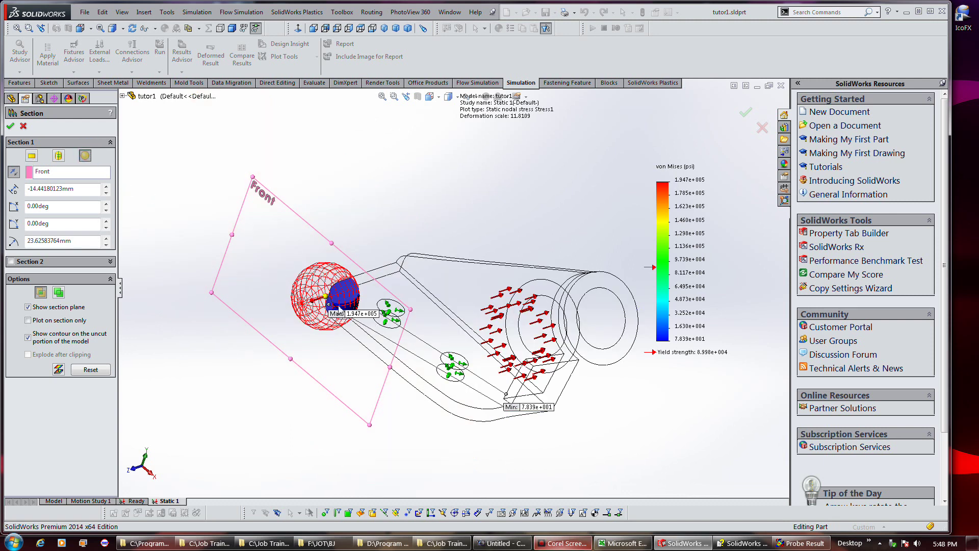
mouse_move(322, 302)
mouse_down()
mouse_move(395, 302)
mouse_move(372, 284)
mouse_up()
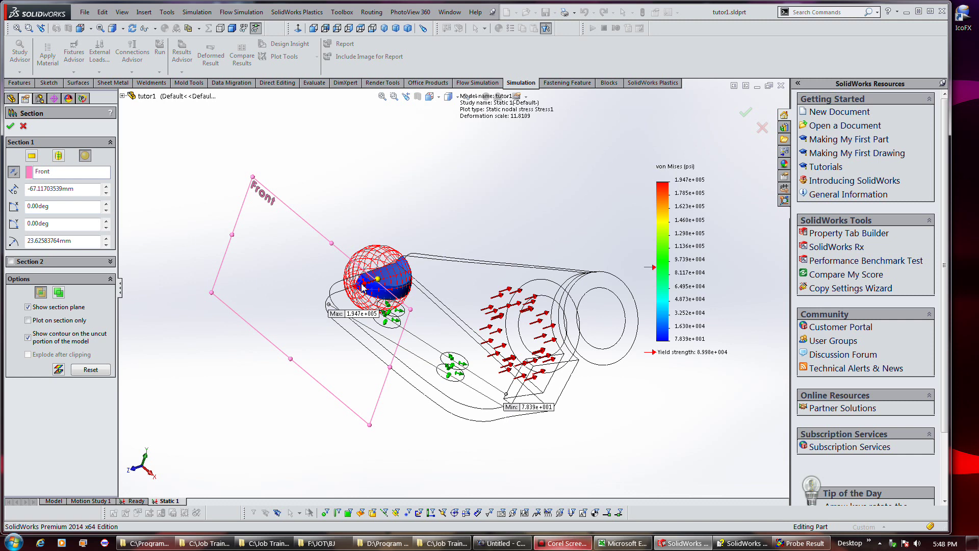
mouse_move(364, 285)
mouse_down()
mouse_move(364, 320)
mouse_move(353, 320)
mouse_up()
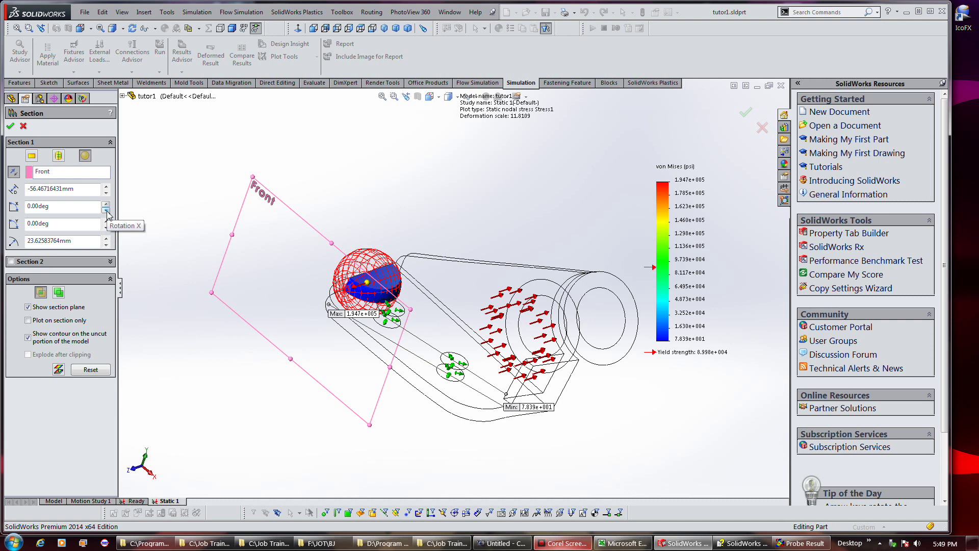
Reset both section rotation angles to 0 degrees
click(106, 209)
double_click(78, 210)
text(-90)
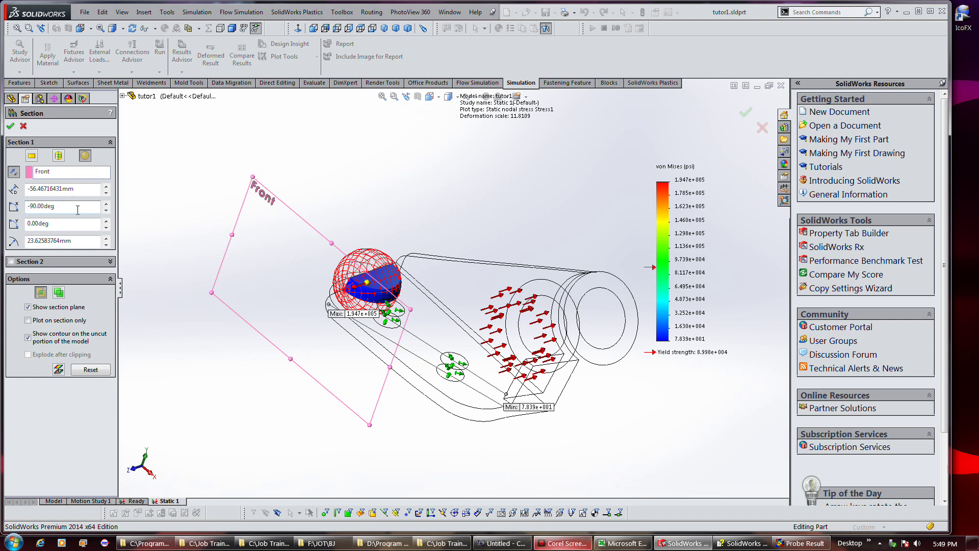
double_click(81, 223)
text(45)
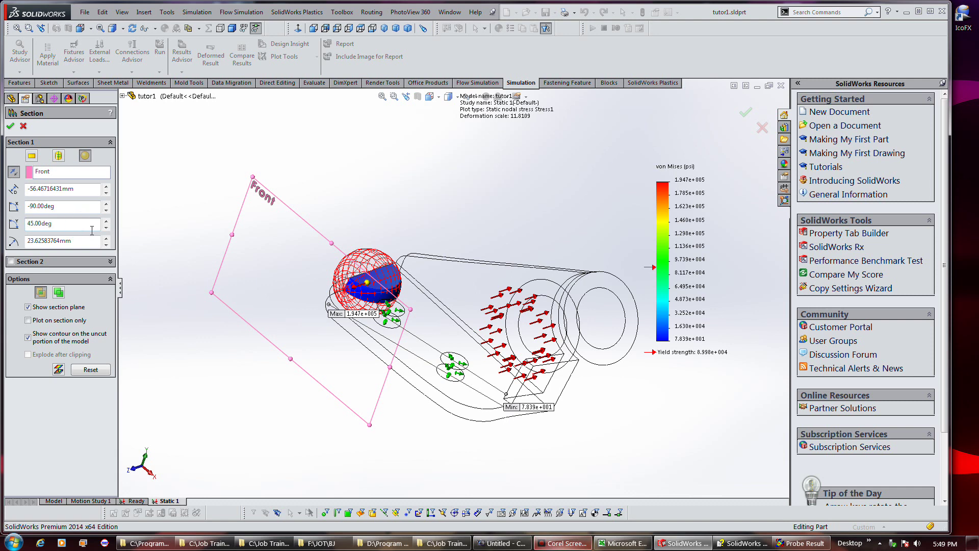
double_click(80, 225)
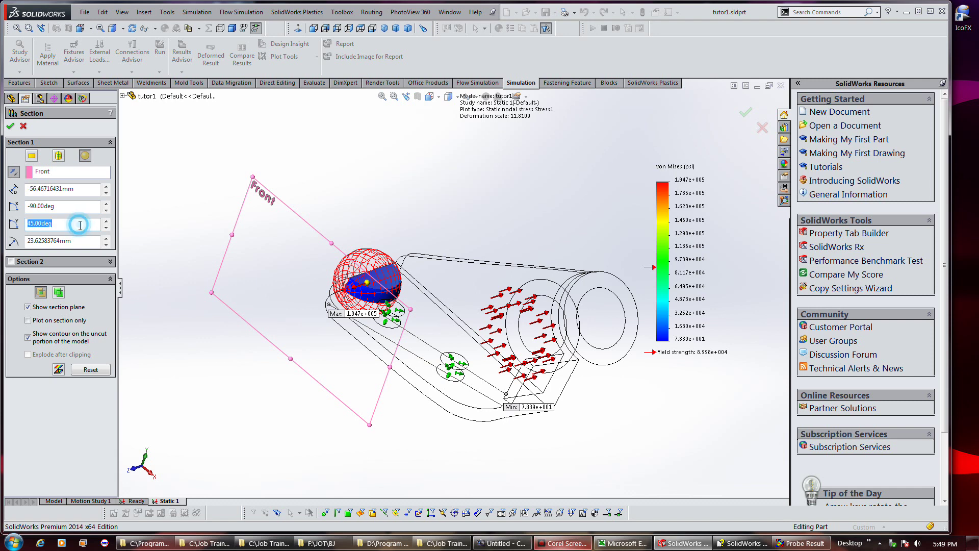
text(0)
scroll(154, 244, down, 2)
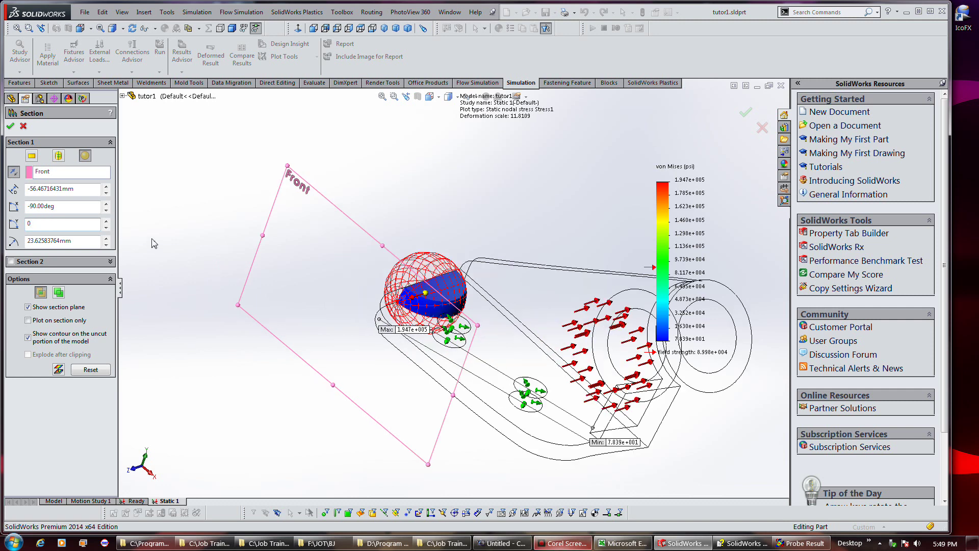
double_click(83, 209)
text(0)
key(Return)
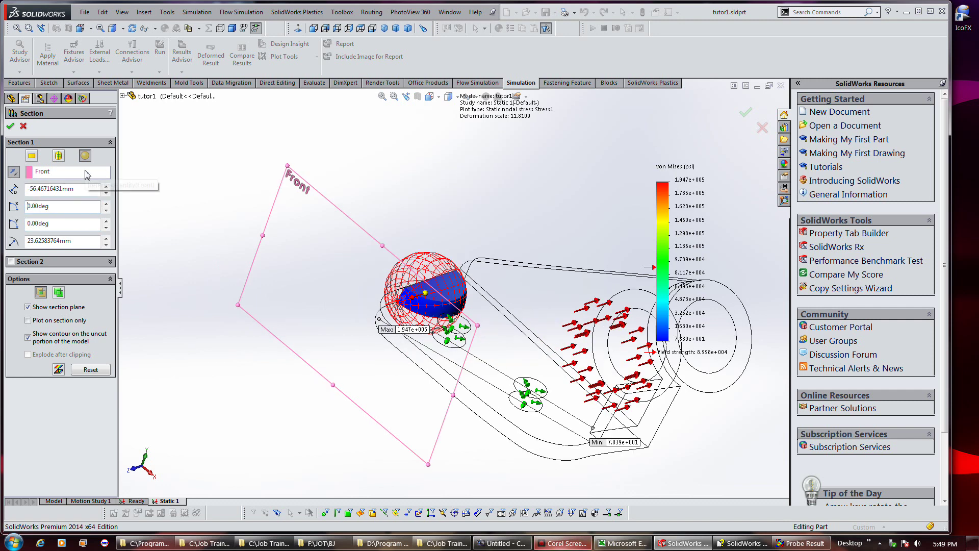
Change the spherical section's reference to the Right plane and move the sphere
click(85, 171)
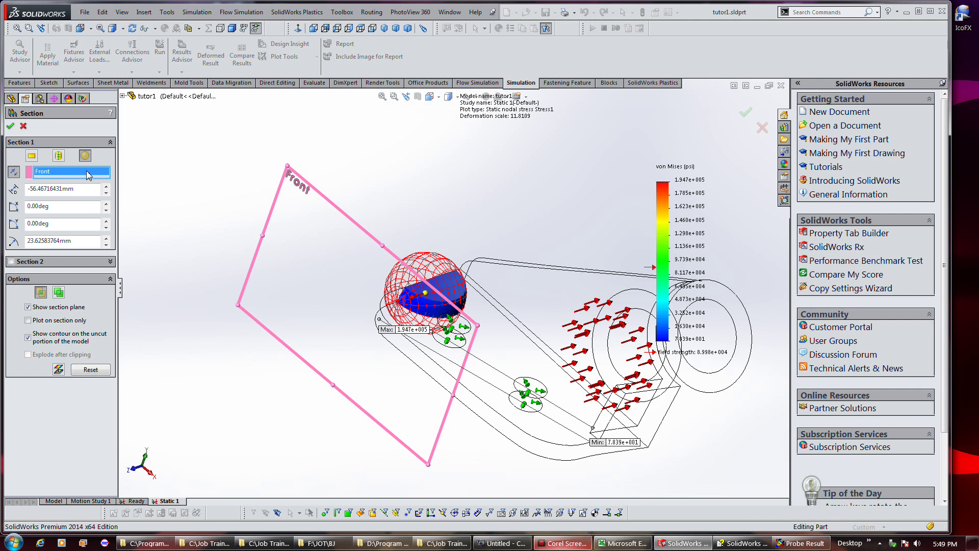
click(123, 96)
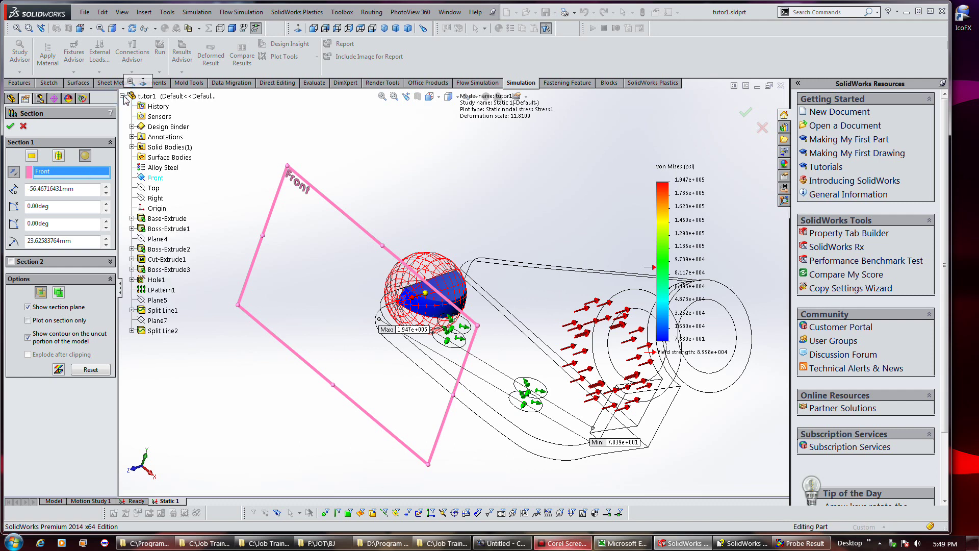
click(155, 198)
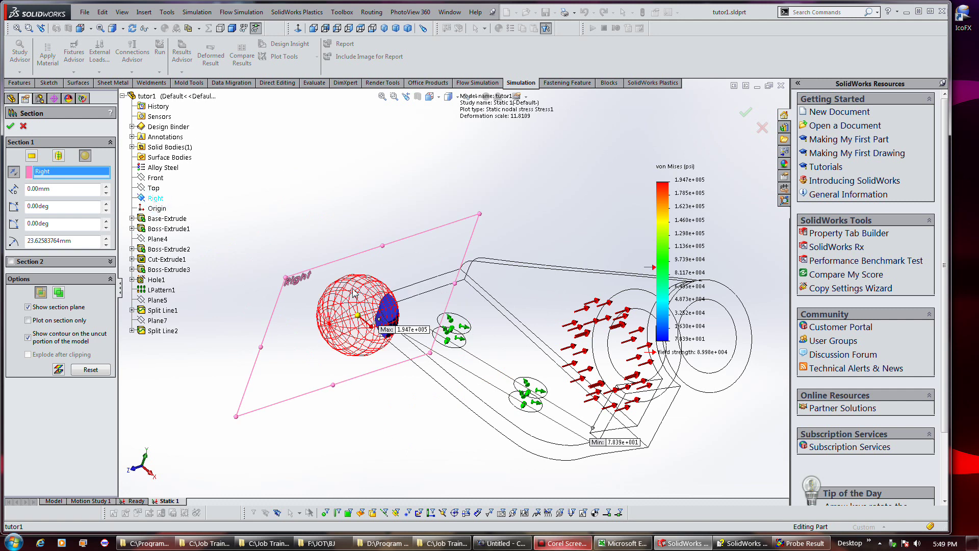
mouse_move(354, 293)
mouse_down()
mouse_move(541, 449)
mouse_move(494, 428)
mouse_up()
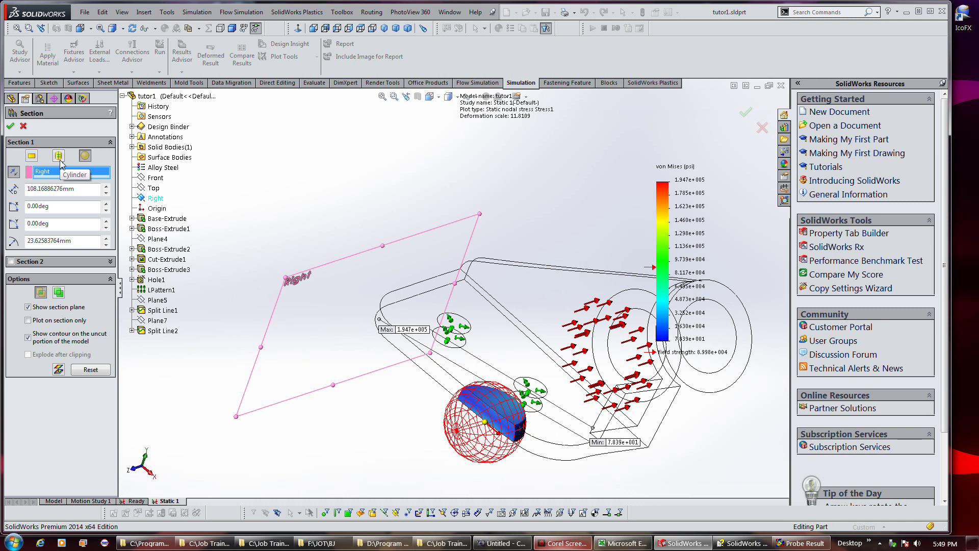
Set the section distance to 108.17 mm and sphere radius to 53.63 mm
click(107, 188)
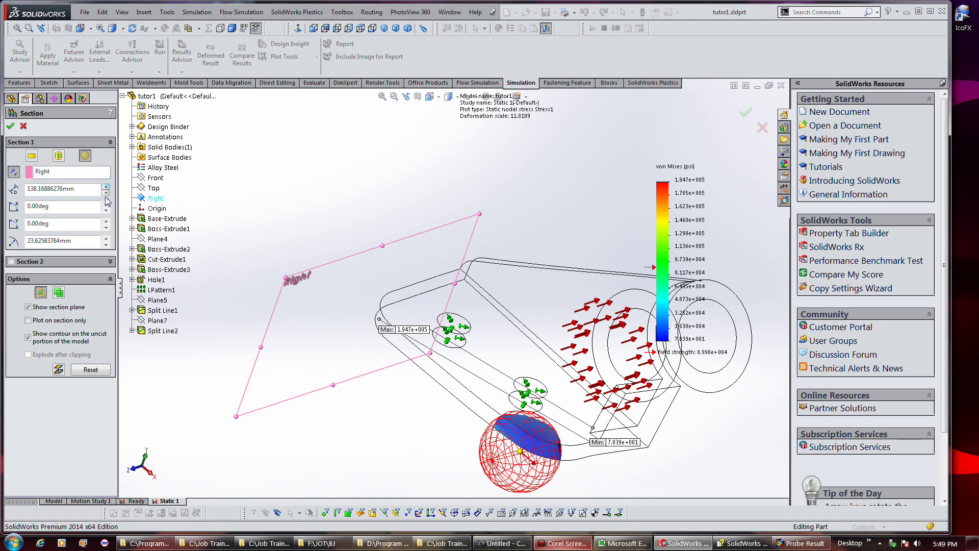
click(106, 192)
click(106, 192)
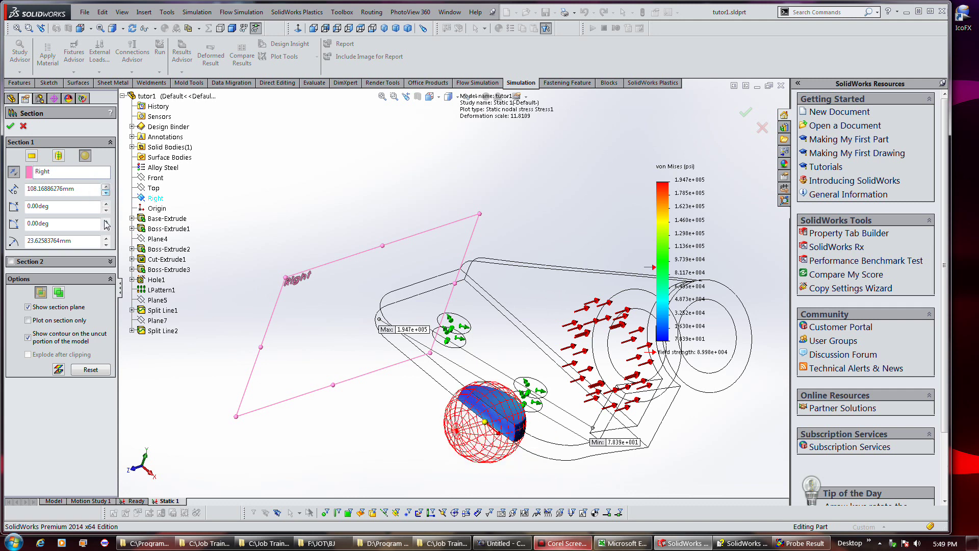
click(107, 237)
click(107, 237)
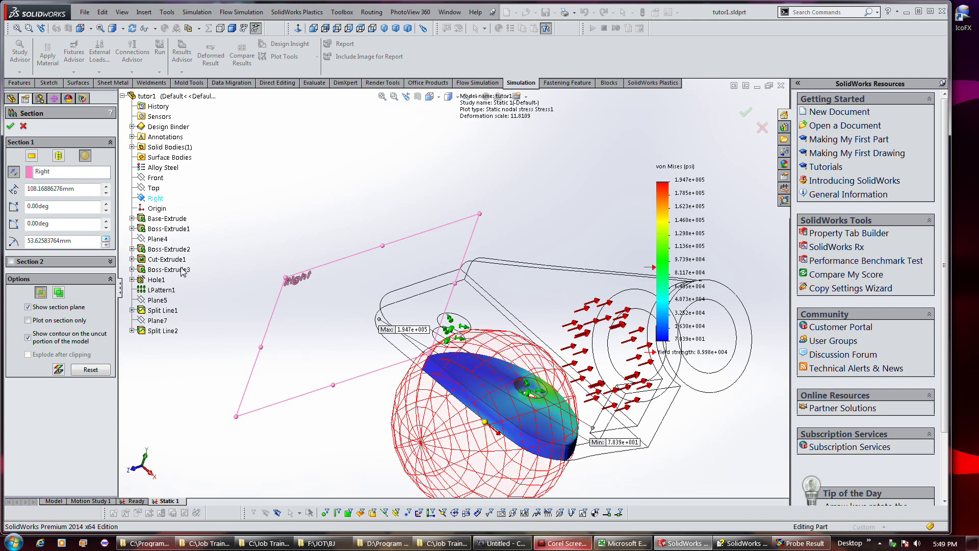
middle_drag(540, 377, 664, 412)
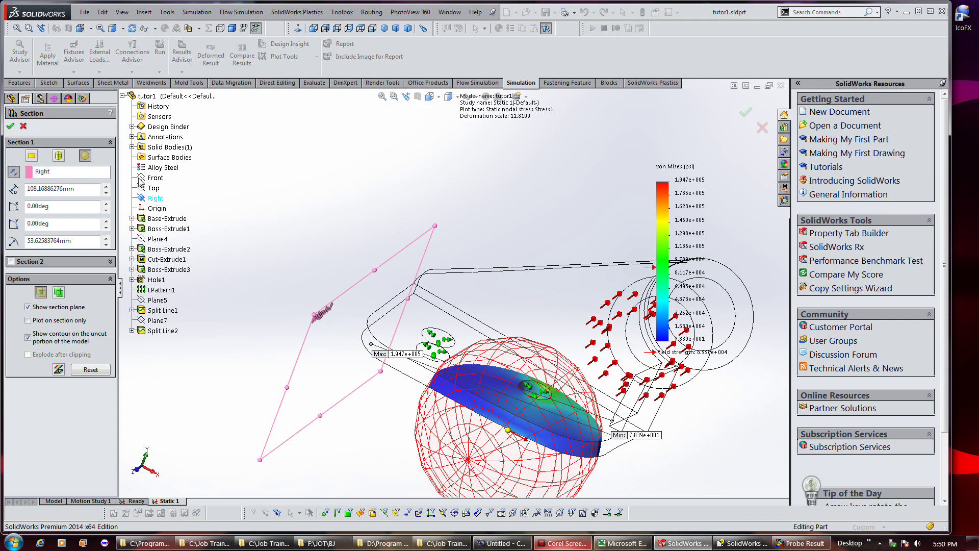
Try a cylindrical cut, then reset to a Front-plane section at -45.26 mm and accept it
click(60, 157)
middle_drag(572, 290, 546, 306)
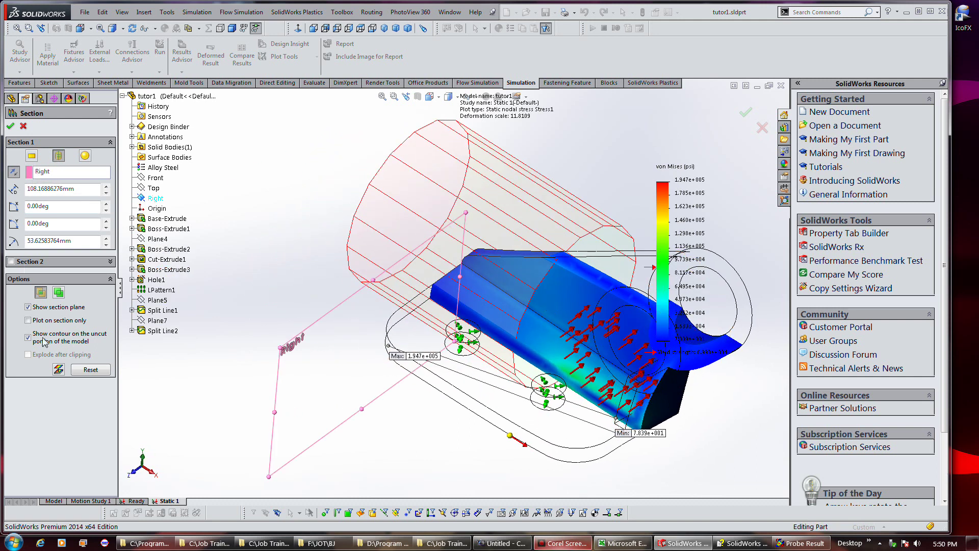
click(88, 370)
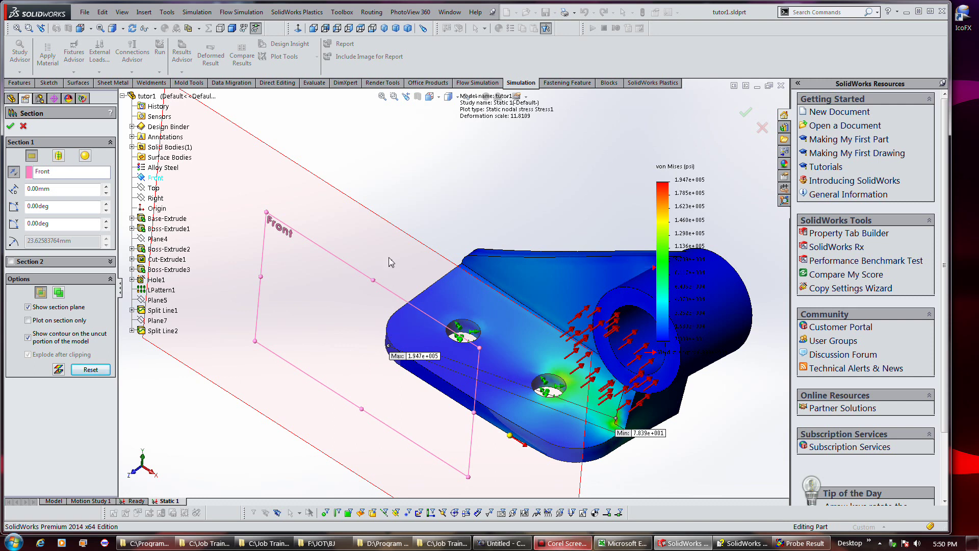
key(z)
key(z)
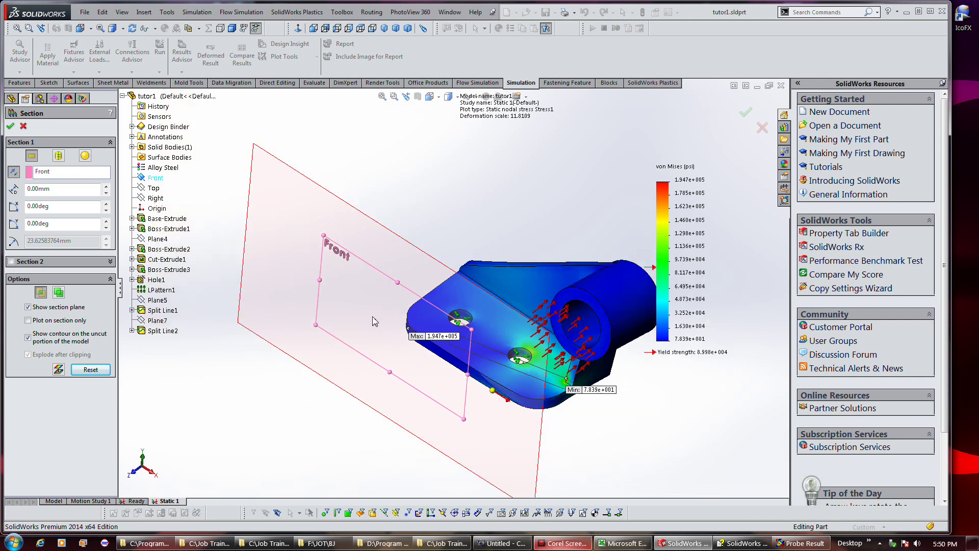
click(62, 176)
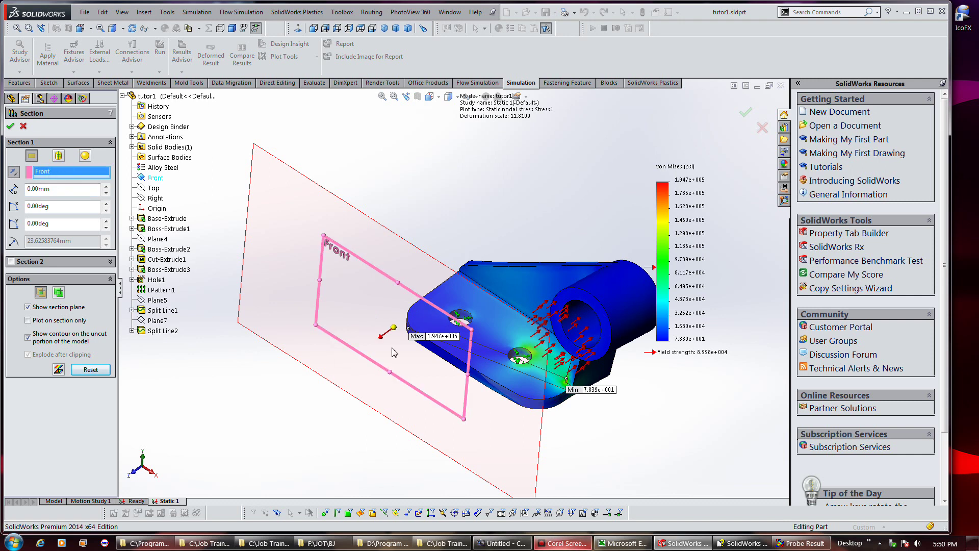
mouse_move(385, 336)
mouse_down()
mouse_move(450, 313)
mouse_move(428, 317)
mouse_up()
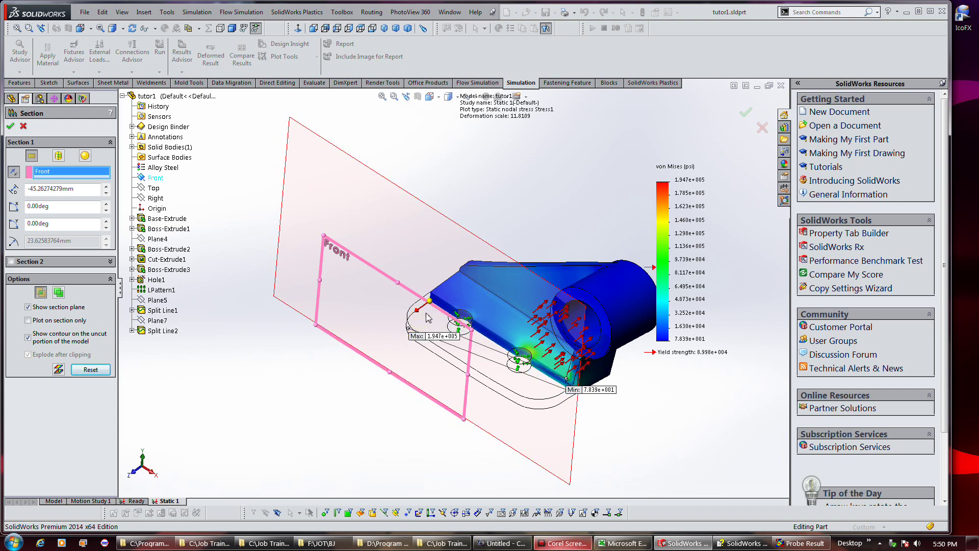
click(22, 127)
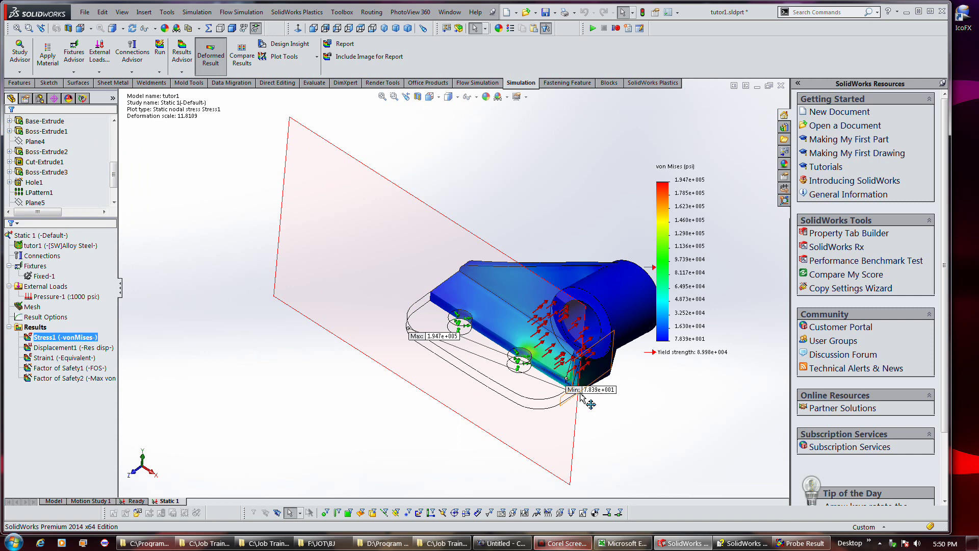
mouse_move(576, 357)
middle_down()
mouse_move(571, 331)
mouse_move(267, 220)
middle_up()
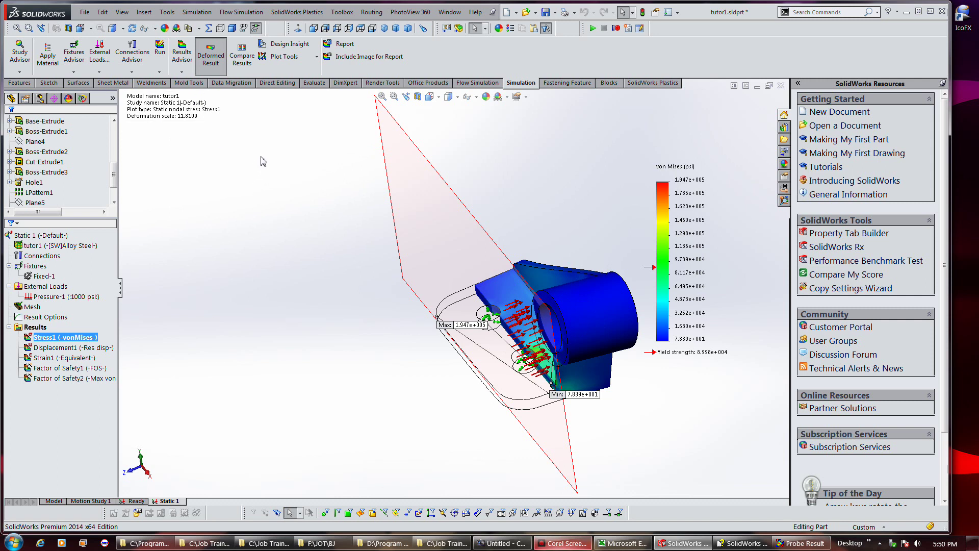
click(315, 58)
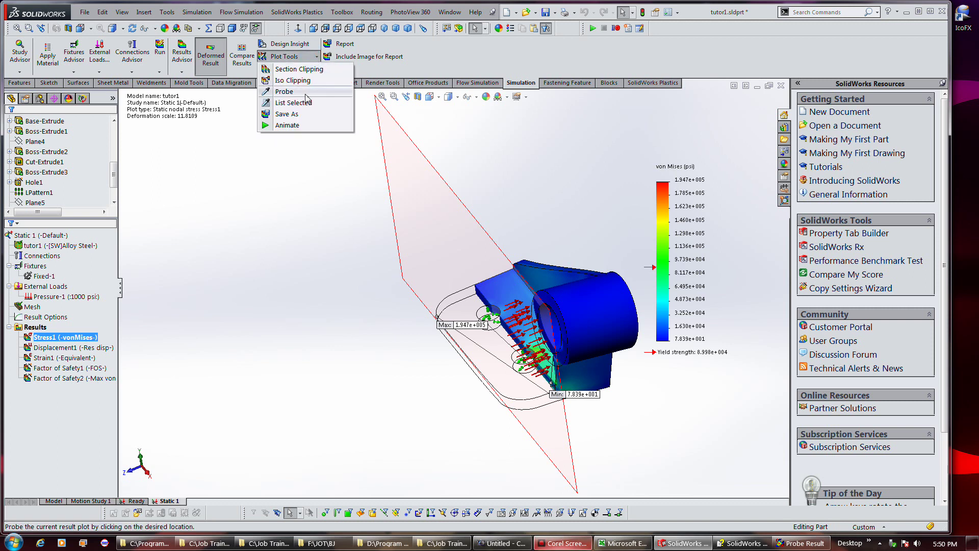
click(286, 125)
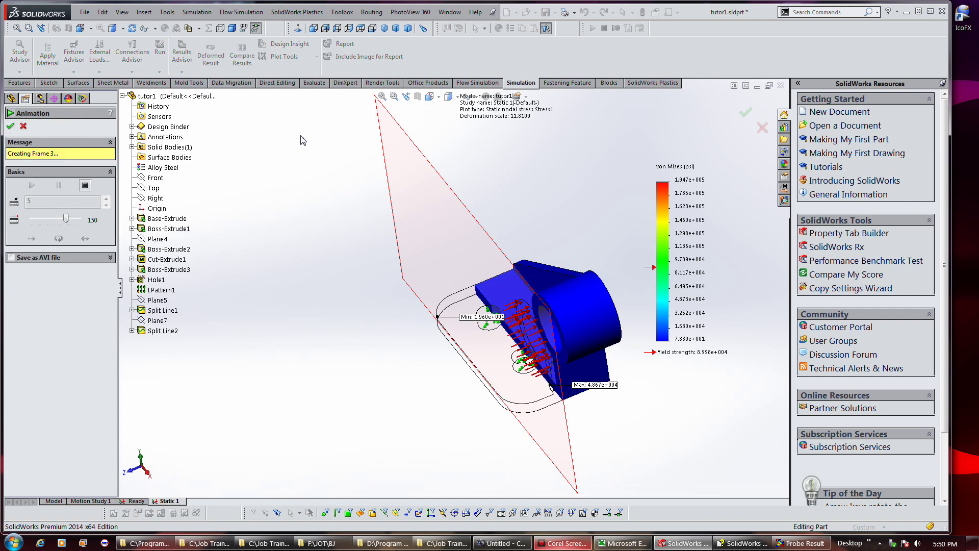
middle_drag(403, 177, 513, 380)
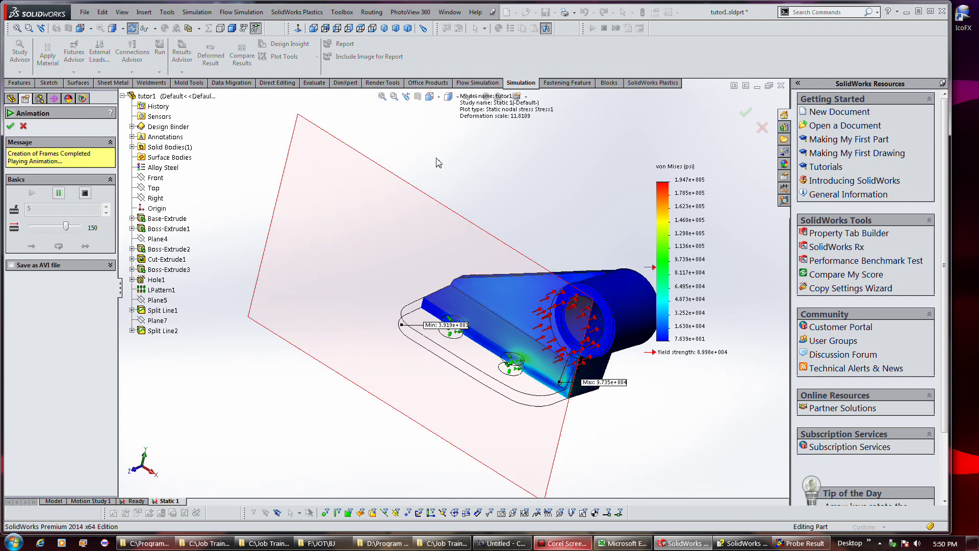
scroll(513, 380, down, 3)
scroll(515, 381, down, 2)
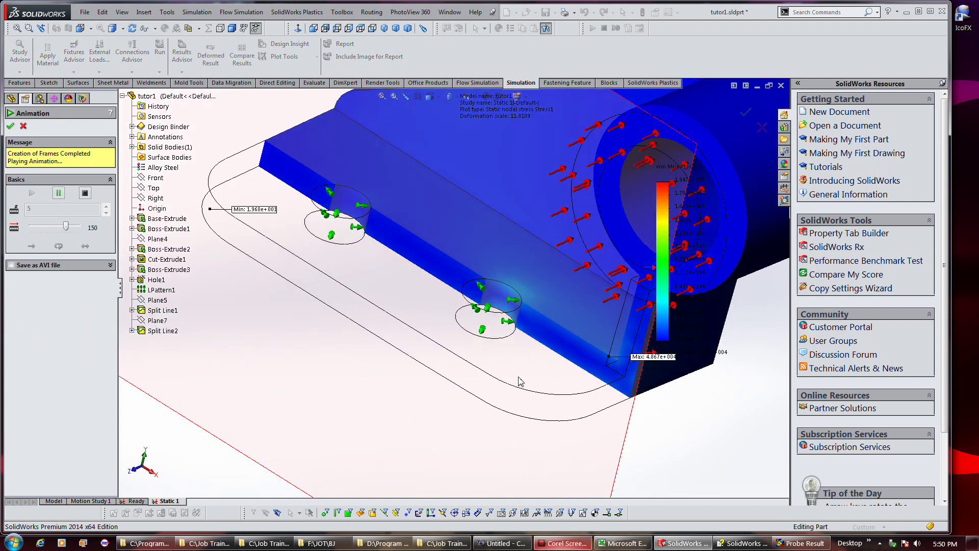
scroll(513, 357, up, 3)
scroll(498, 308, up, 2)
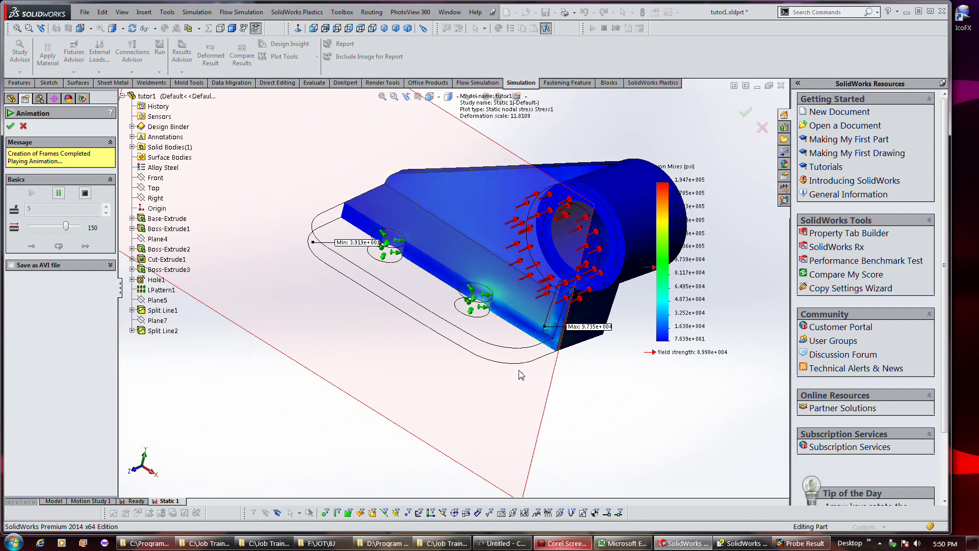
click(10, 127)
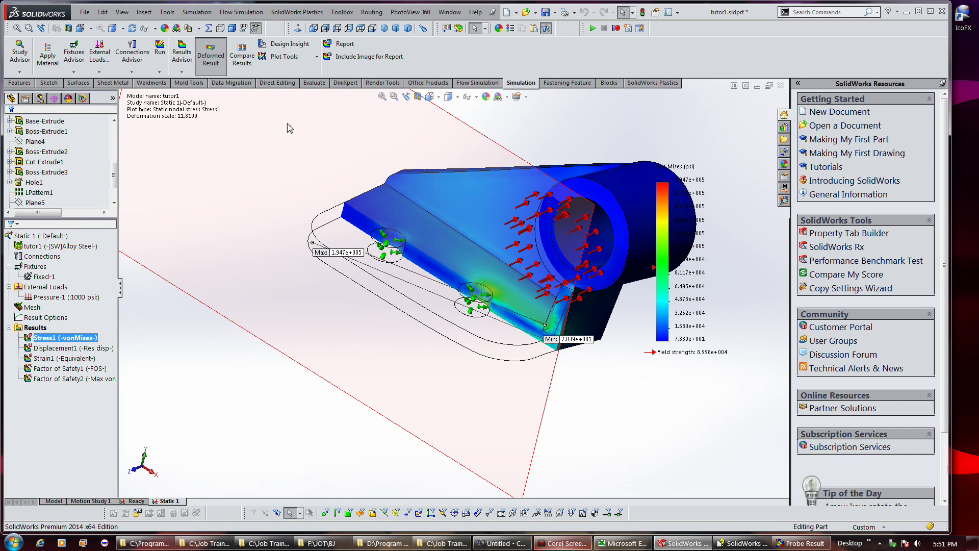
Reopen Section Clipping for the von Mises plot, still at -45.26 mm on the Front plane
click(316, 57)
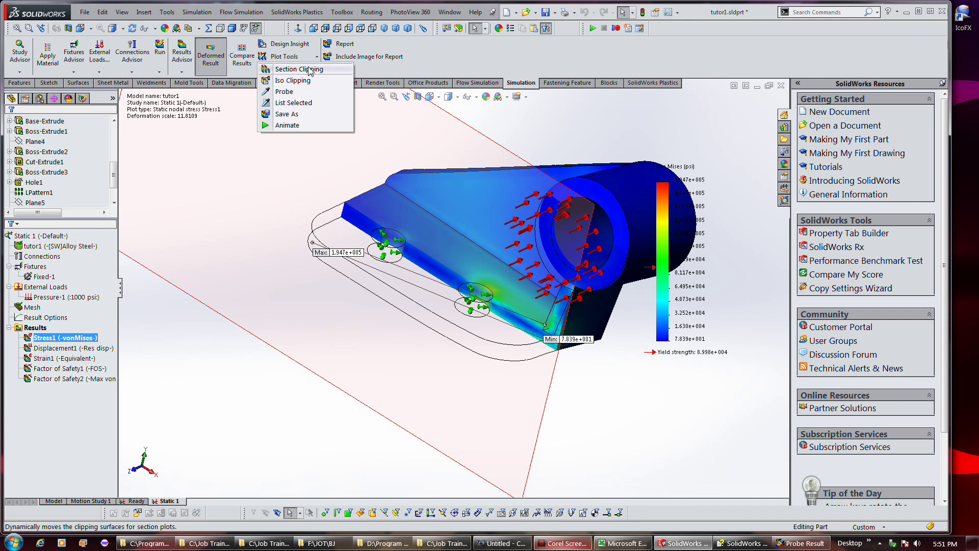
click(310, 70)
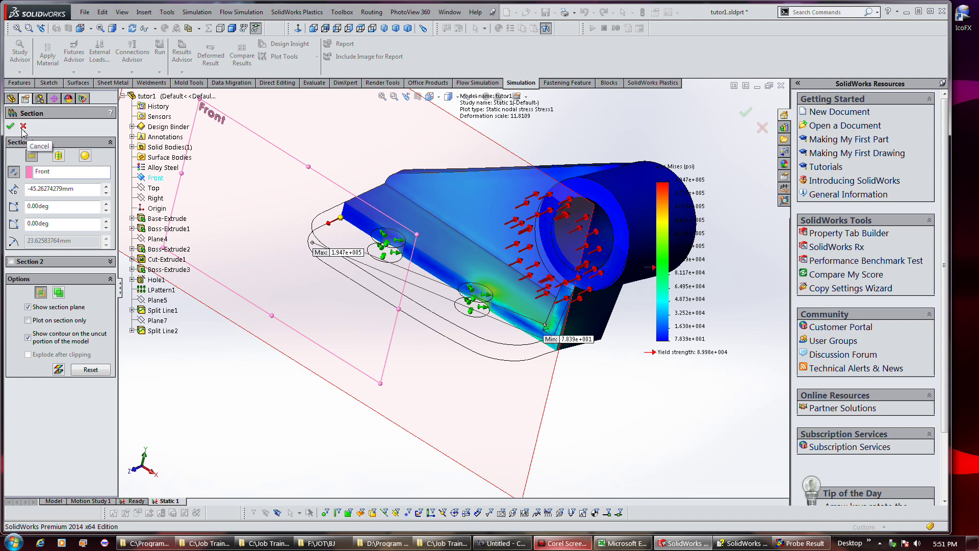
click(83, 371)
Remove the section cut and iso-clip the stress plot at about 35110 psi
click(23, 126)
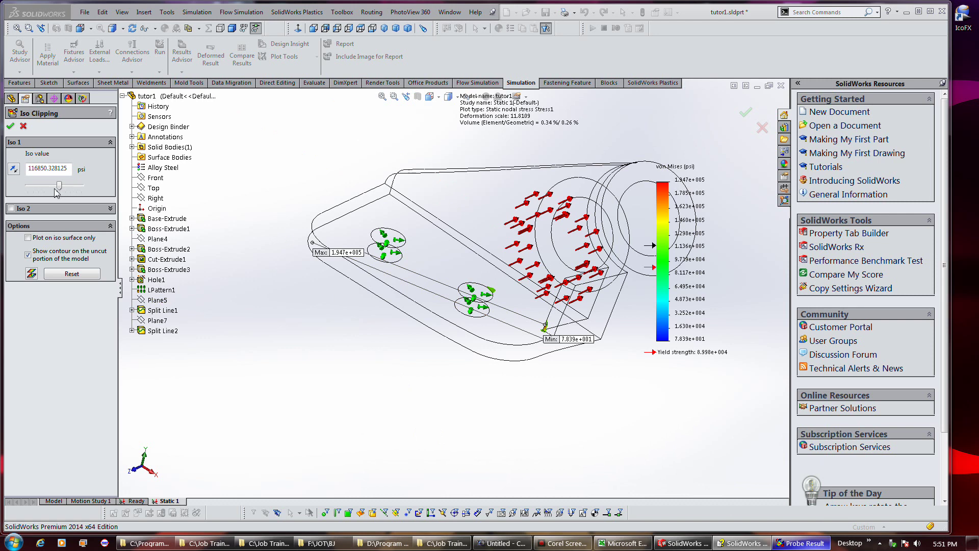
mouse_move(59, 186)
mouse_down()
mouse_move(27, 188)
mouse_move(41, 190)
mouse_up()
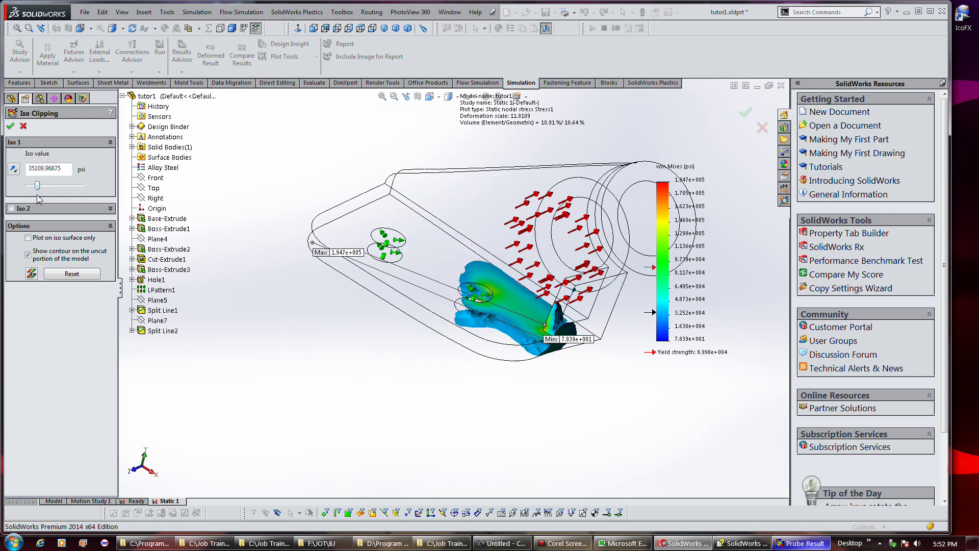
click(10, 127)
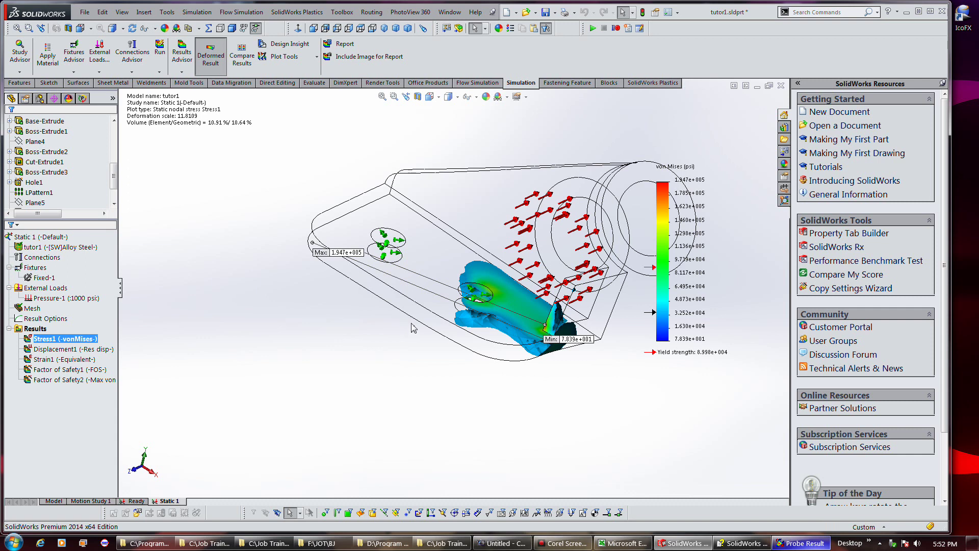
Raise the iso clipping value to 194698 psi, leaving 0.01% of the volume visible
click(307, 57)
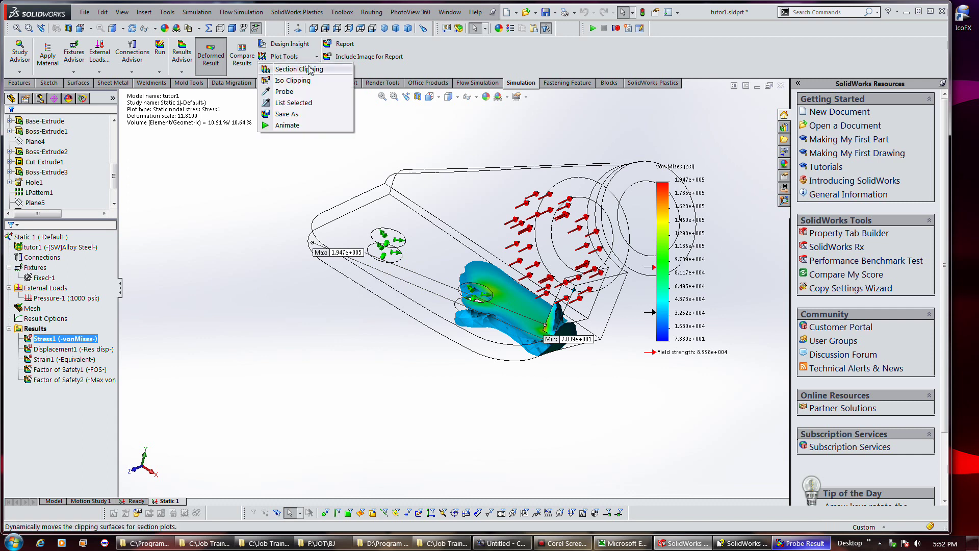
click(301, 80)
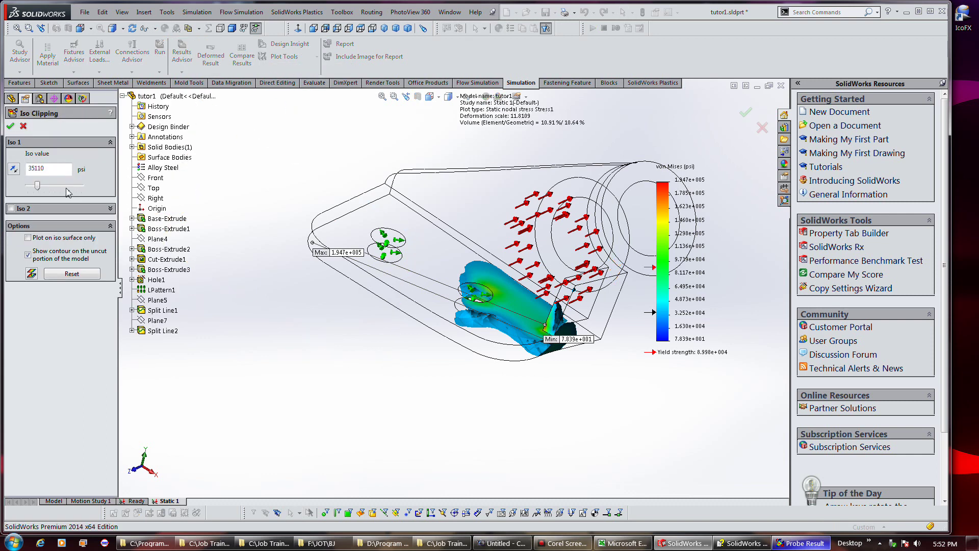
click(37, 186)
drag(37, 186, 81, 187)
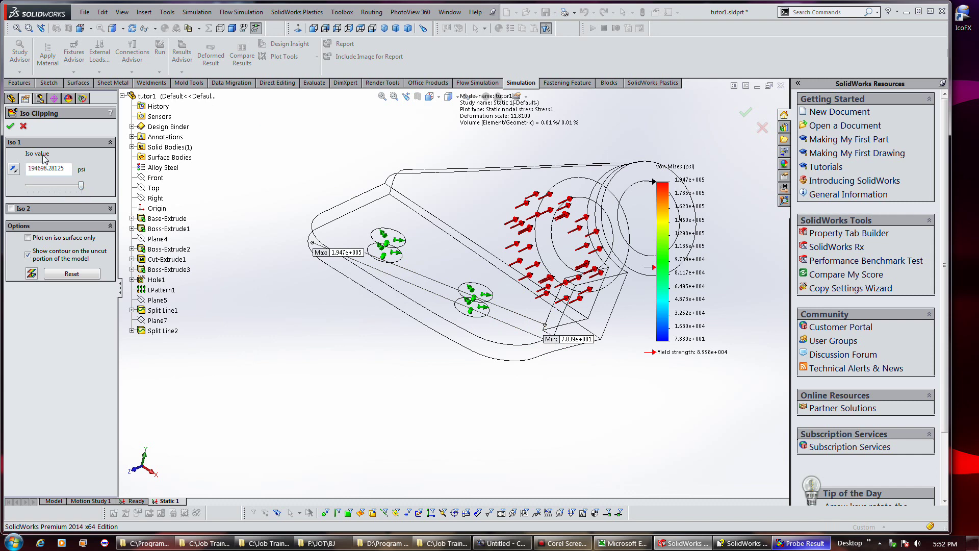
click(11, 126)
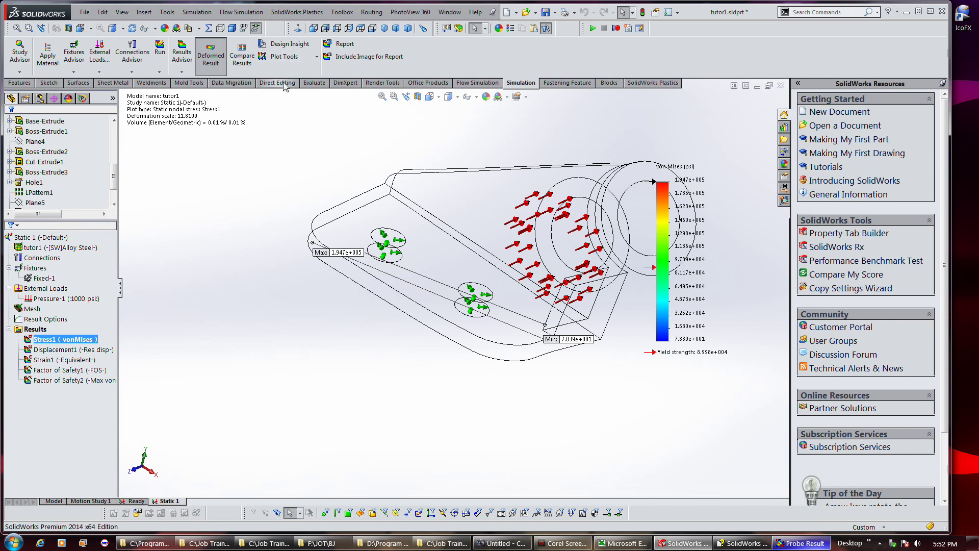
Clear the clipping to show the full von Mises plot and orbit the model
click(315, 56)
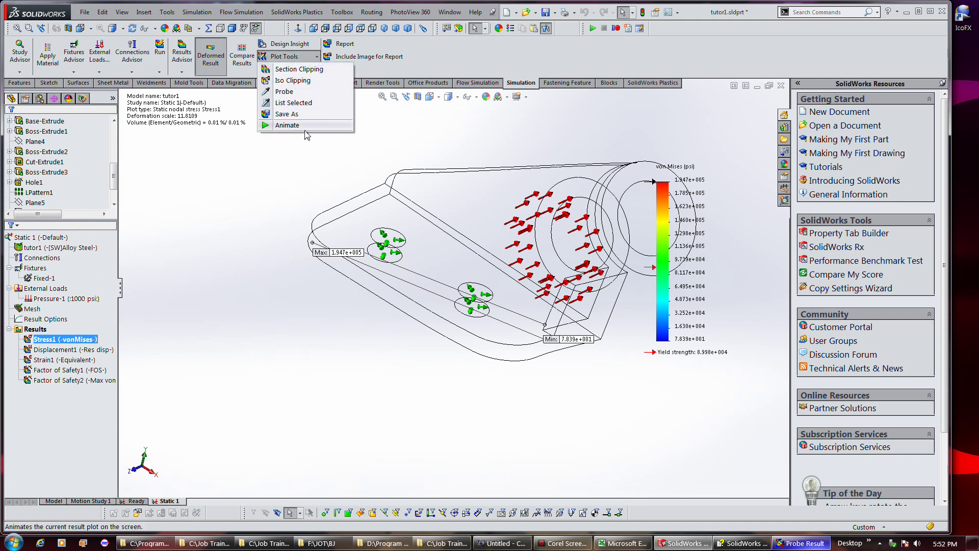
click(306, 80)
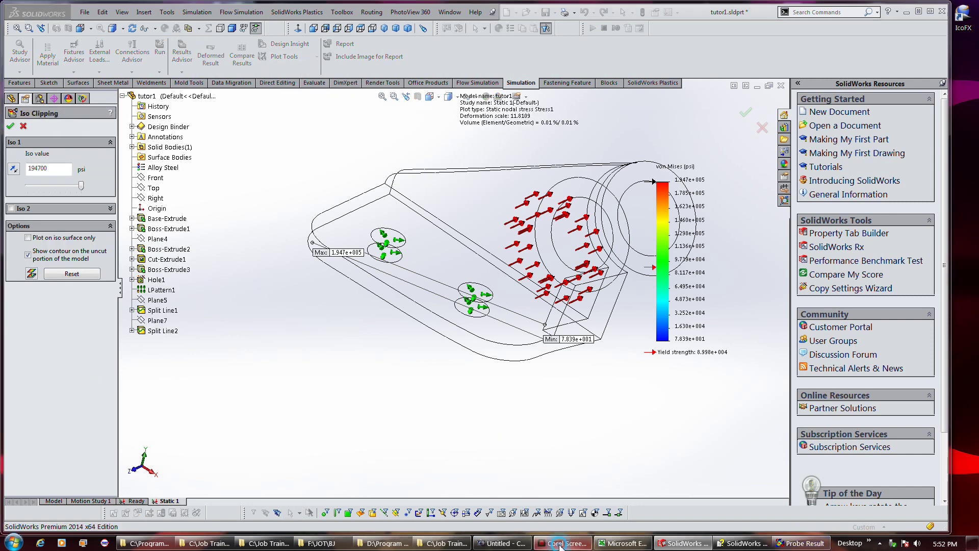
click(23, 126)
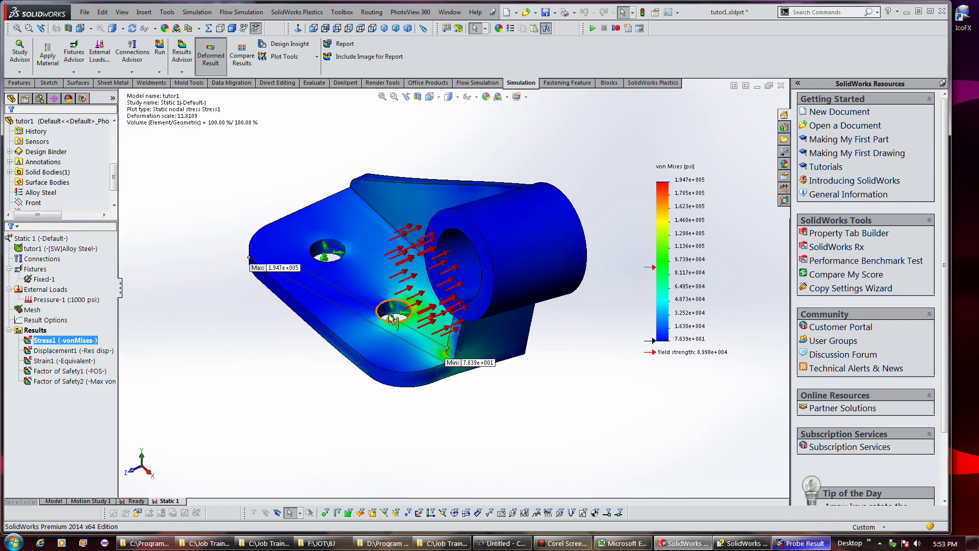
mouse_move(500, 400)
middle_down()
mouse_move(502, 461)
mouse_move(521, 466)
middle_up()
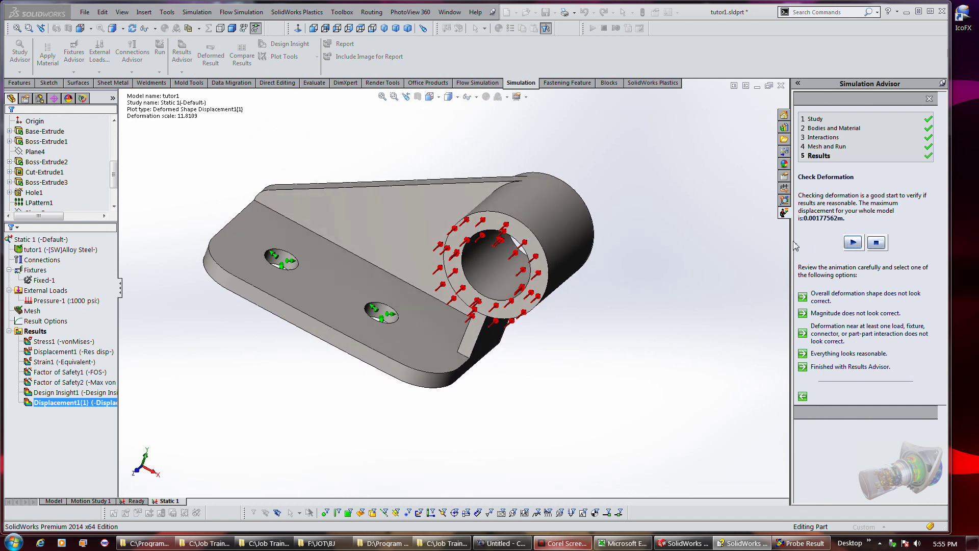
Stop the deformation animation and mark the deformation as reasonable in the Simulation Advisor
mouse_move(696, 219)
middle_down()
mouse_move(667, 204)
mouse_move(599, 124)
mouse_move(613, 183)
mouse_move(635, 192)
mouse_move(602, 215)
middle_up()
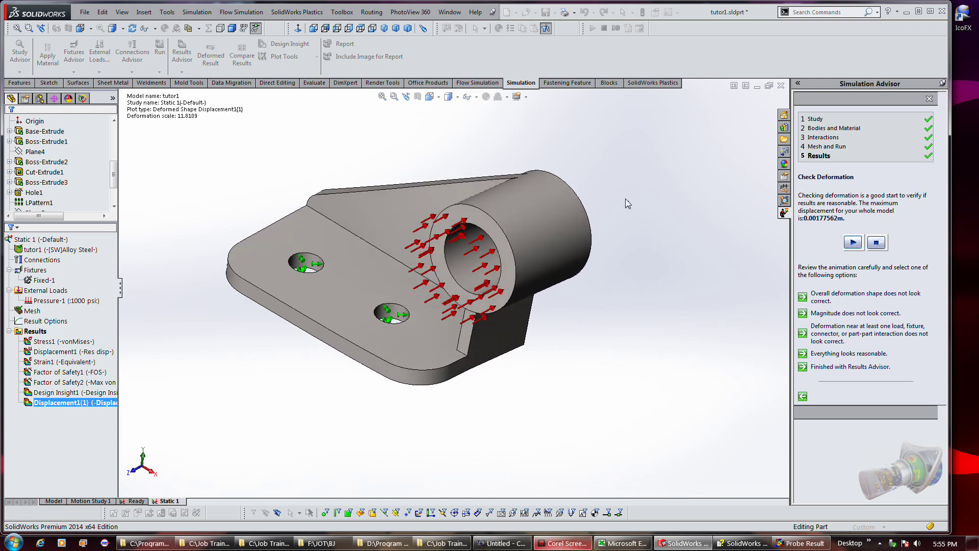
click(885, 246)
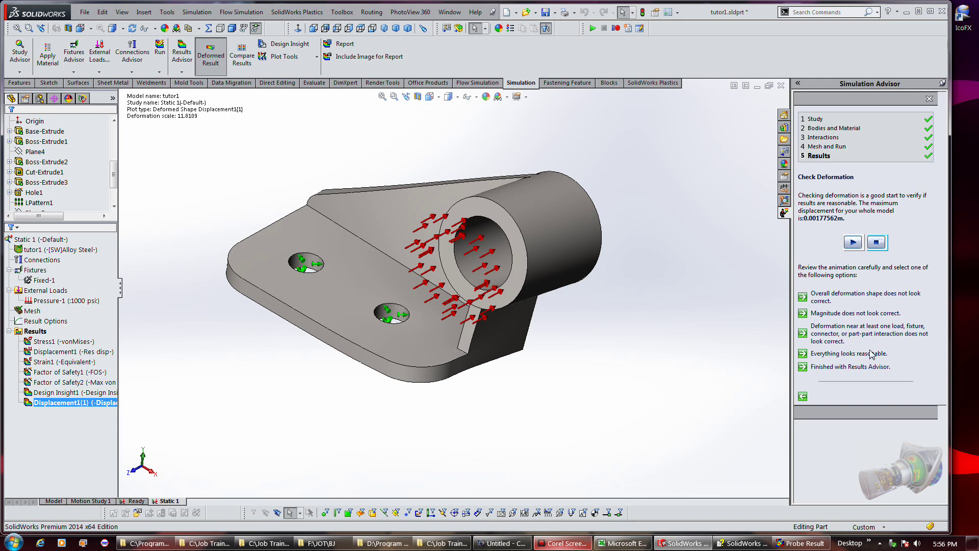
click(871, 354)
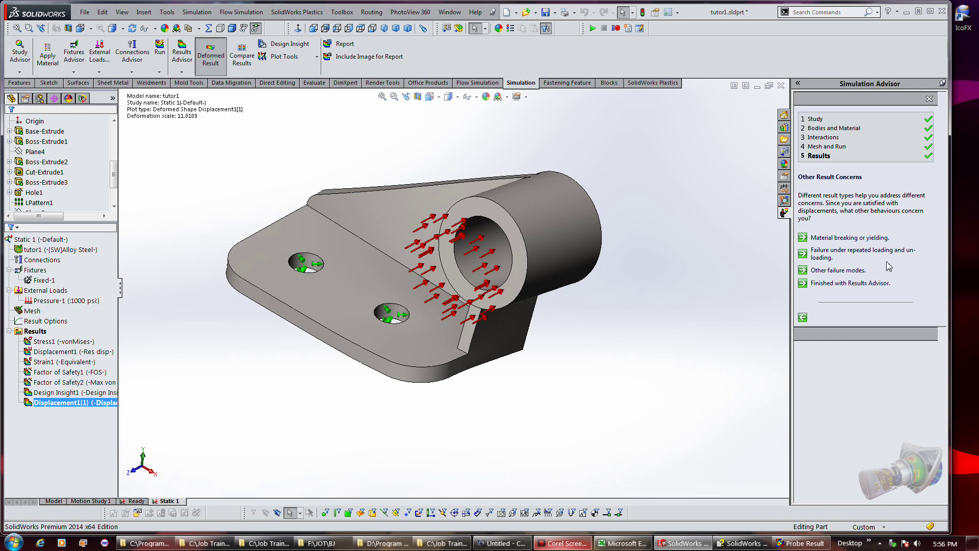
Create a Factor of Safety3 plot, then highlight tension regions with an iso-clipped P1 stress plot
click(852, 238)
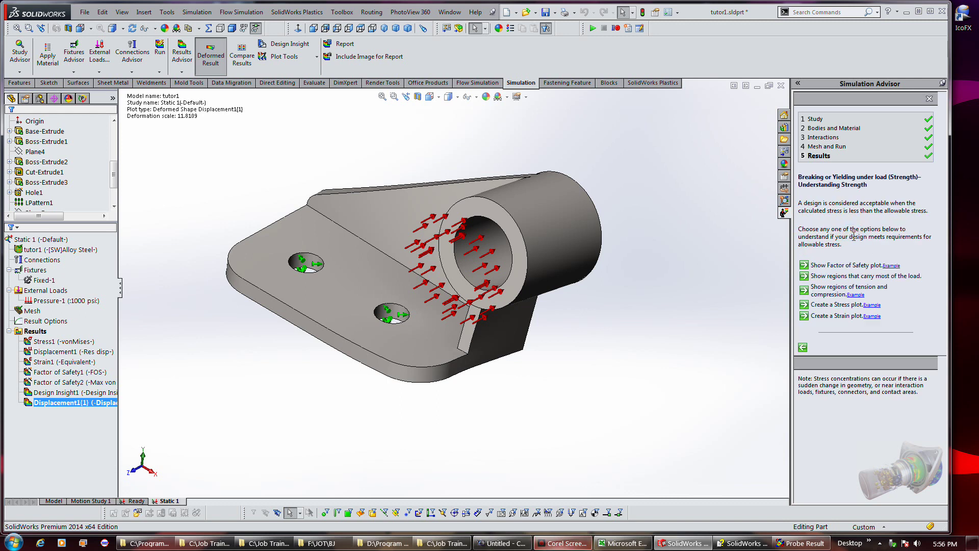
click(857, 265)
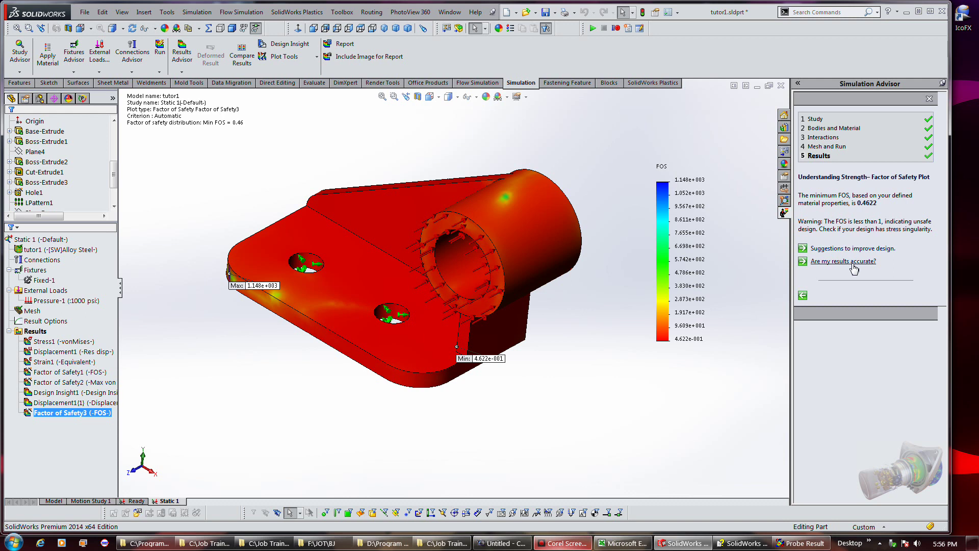
click(801, 299)
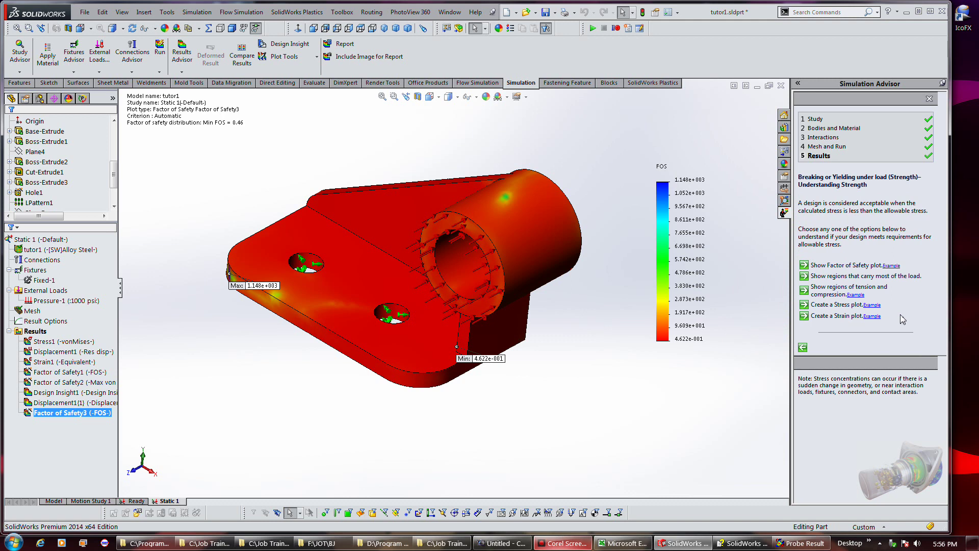
click(819, 290)
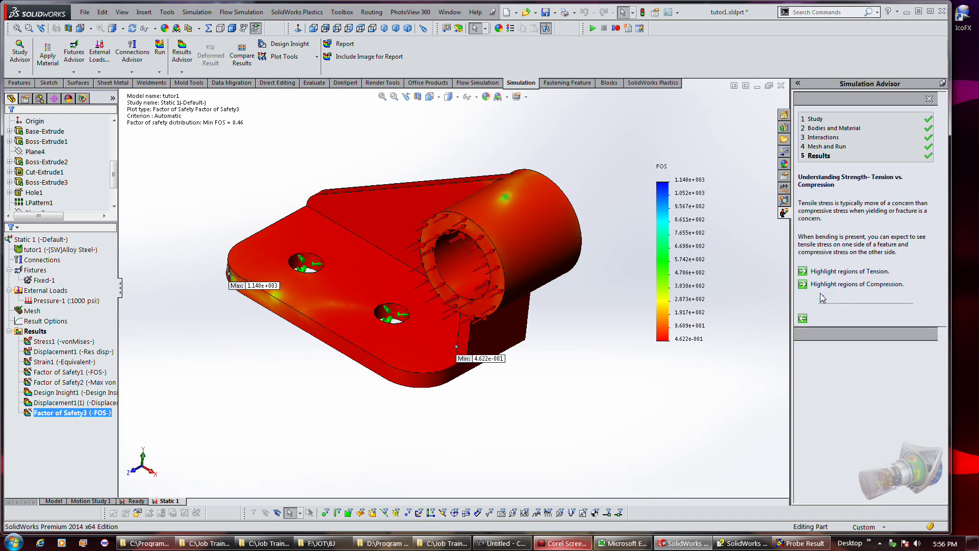
click(802, 271)
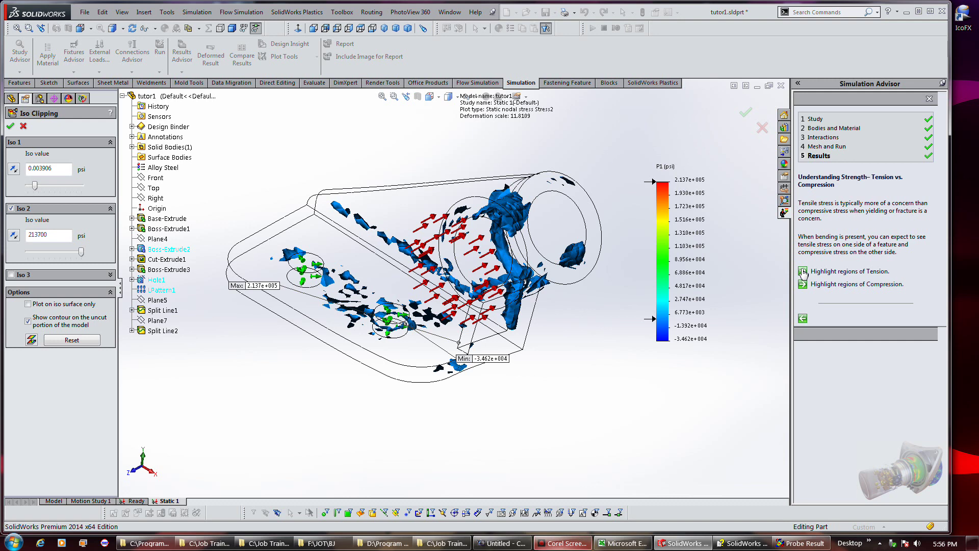
Navigate through the options in the Simulation Advisor pane
click(804, 285)
click(803, 286)
click(803, 285)
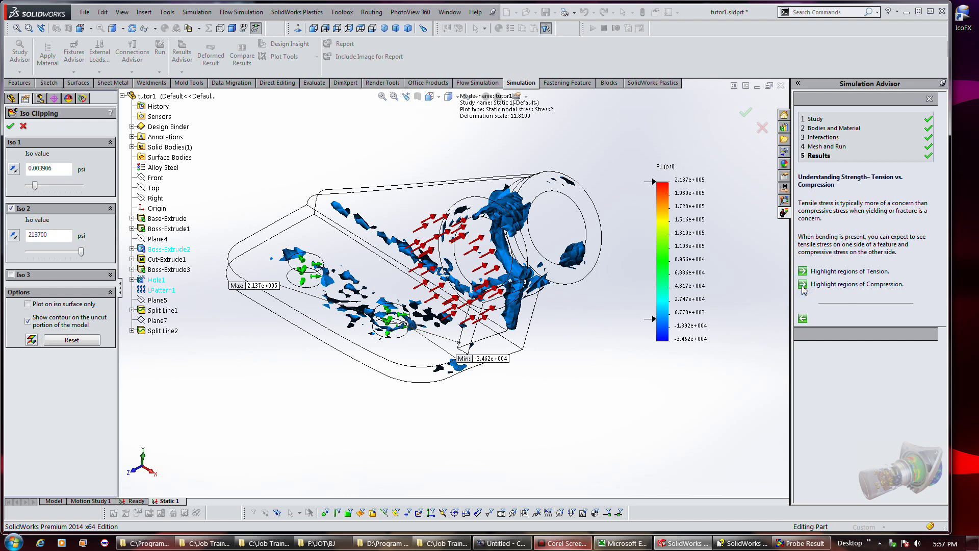
click(804, 323)
click(804, 322)
click(803, 322)
click(804, 321)
Narrow the P1 iso clipping band to about 29953–161582 psi
click(804, 320)
click(803, 287)
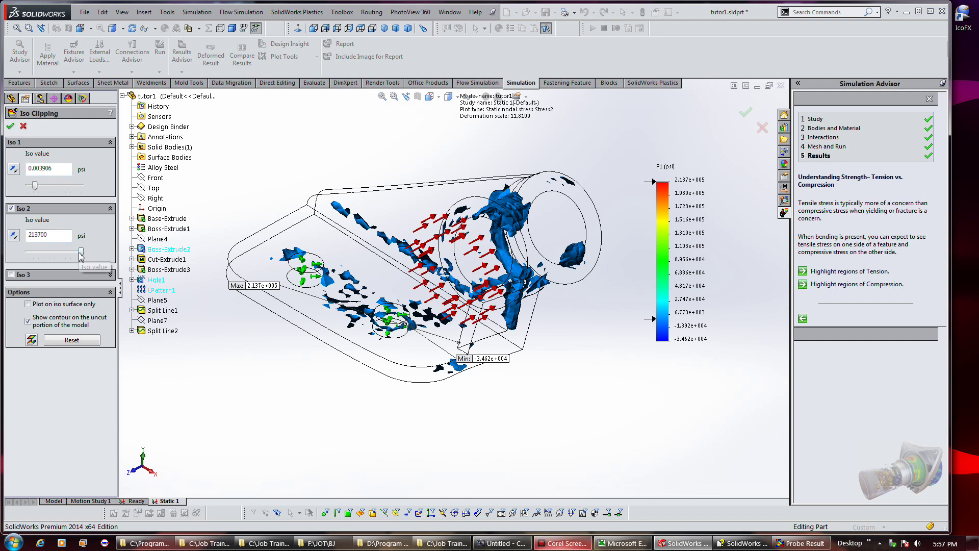
mouse_move(80, 253)
mouse_down()
mouse_move(31, 260)
mouse_move(69, 252)
mouse_up()
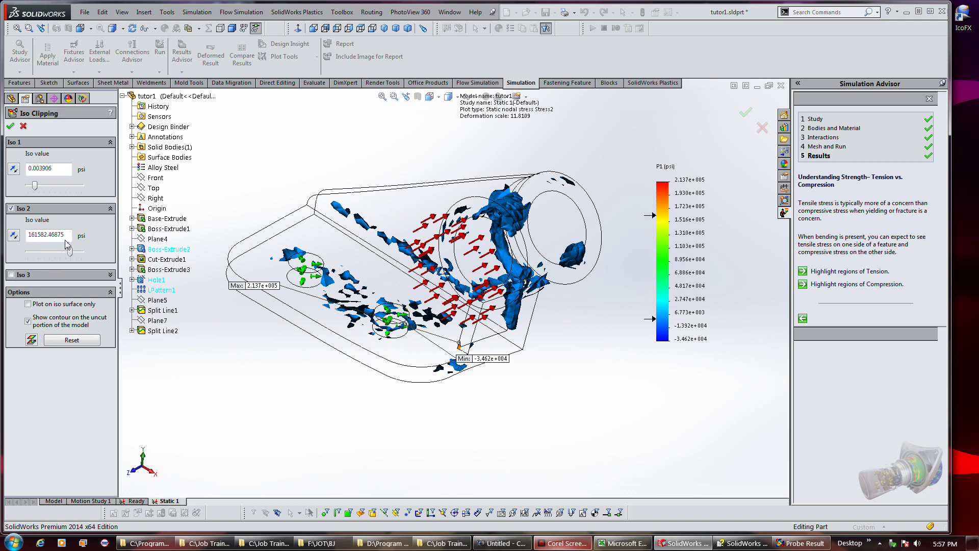
mouse_move(34, 185)
mouse_down()
mouse_move(53, 185)
mouse_move(42, 189)
mouse_up()
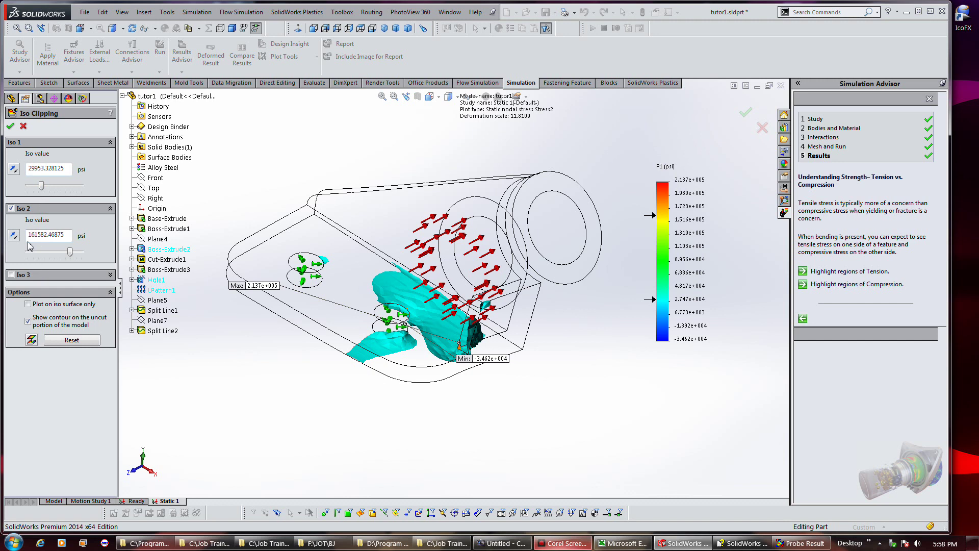
Reset iso clipping to its full range and close the Iso Clipping settings
click(61, 340)
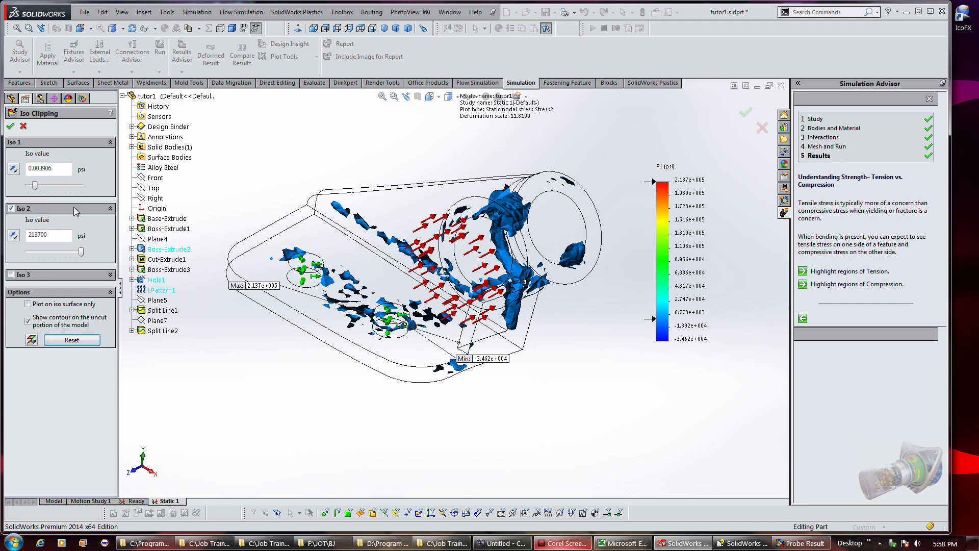
click(10, 126)
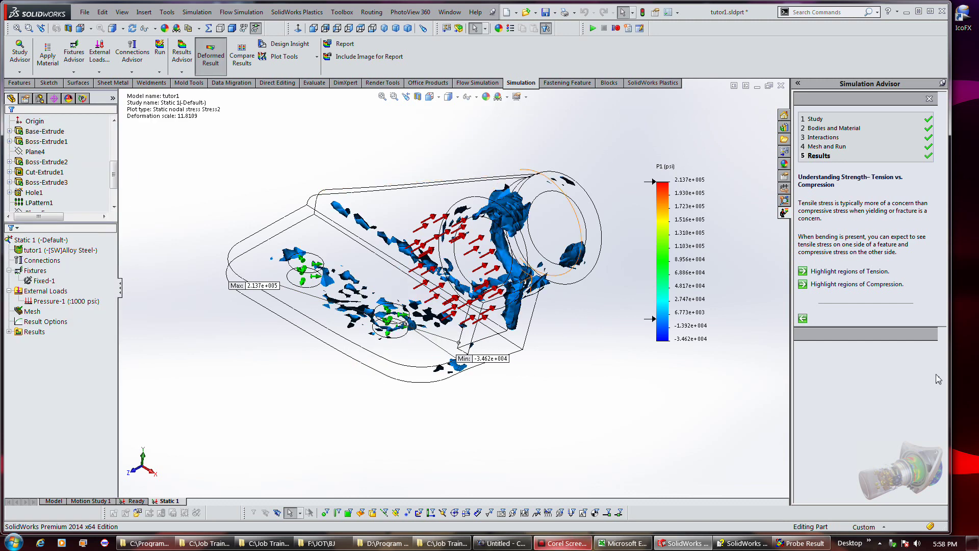
click(831, 285)
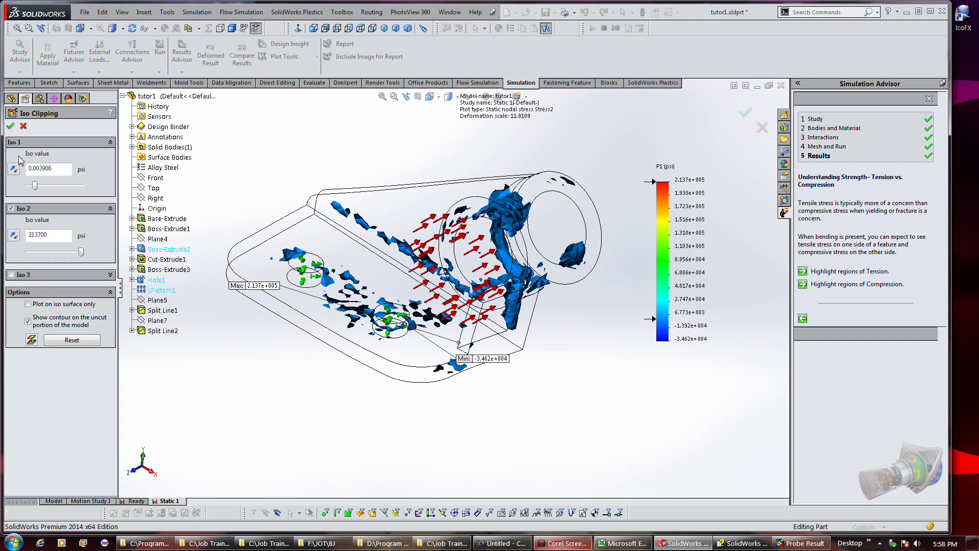
click(23, 127)
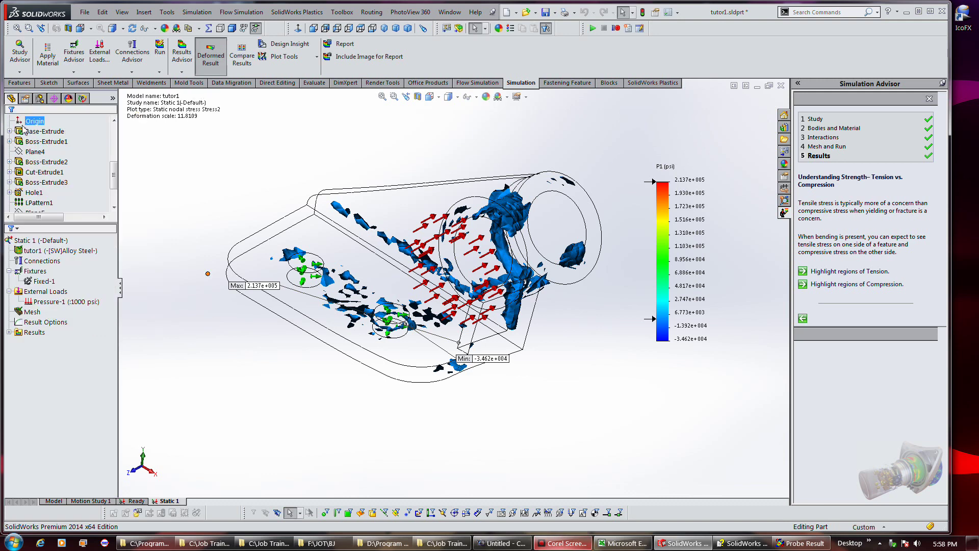
Step back through the Simulation Advisor pages and close the Advisor pane
click(804, 319)
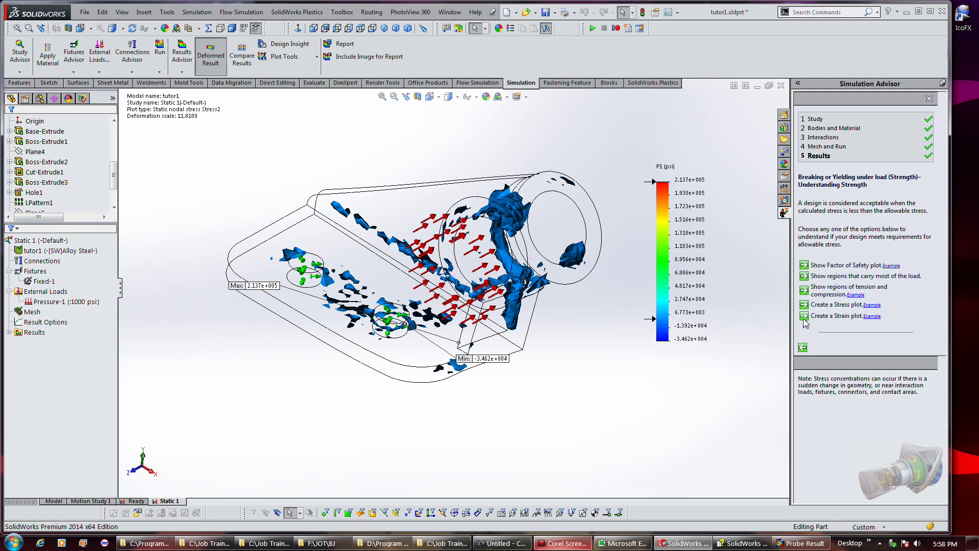
click(803, 348)
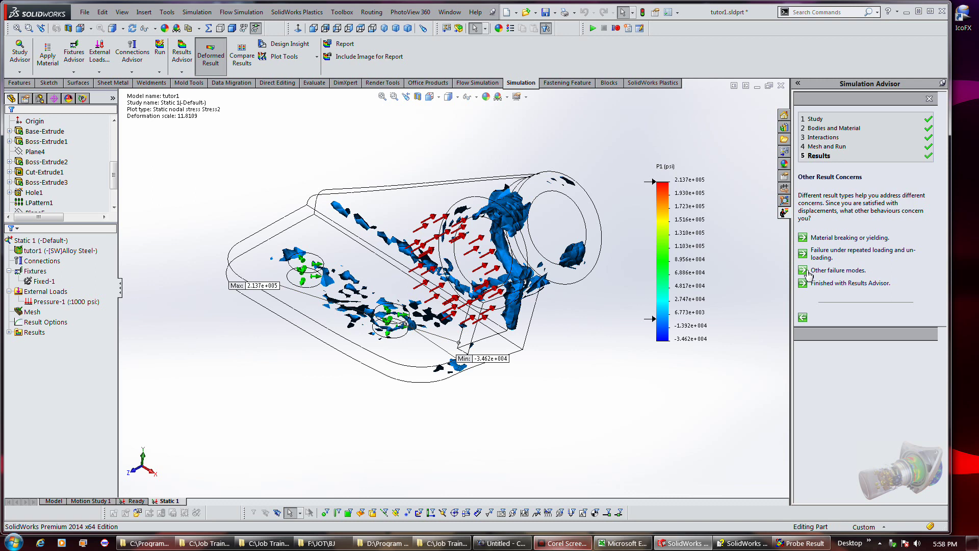
click(801, 283)
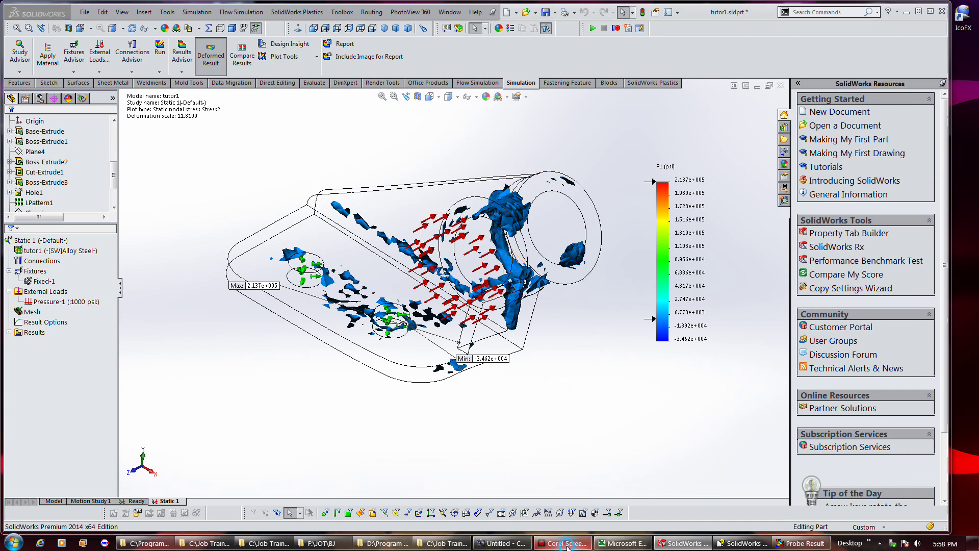
Show the Stress1 von Mises plot deformed again, peaking at 1.947e+005 psi
click(215, 62)
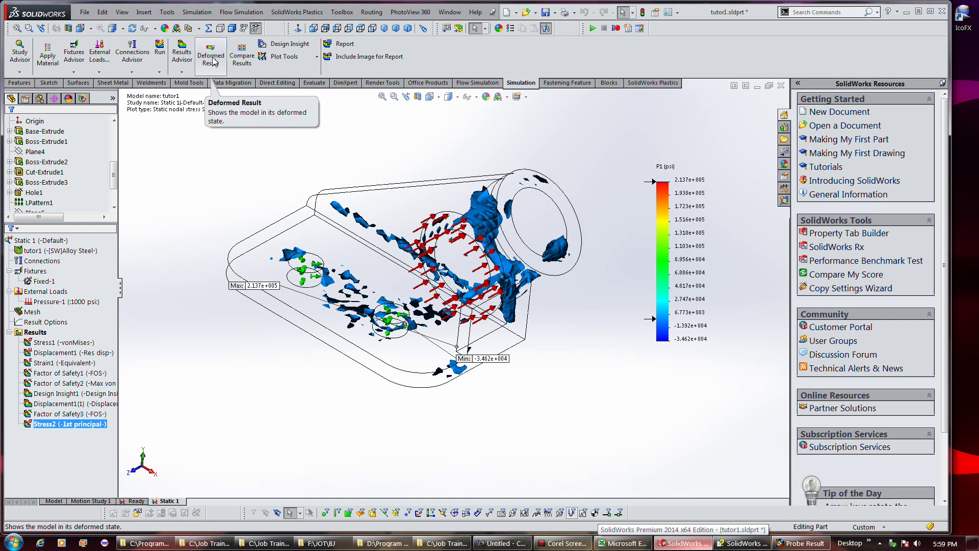
click(214, 62)
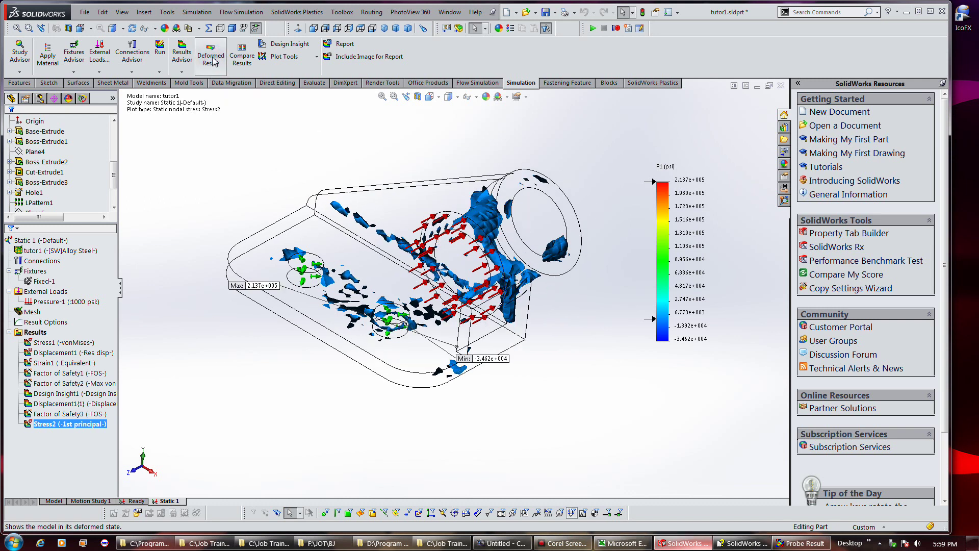
click(182, 72)
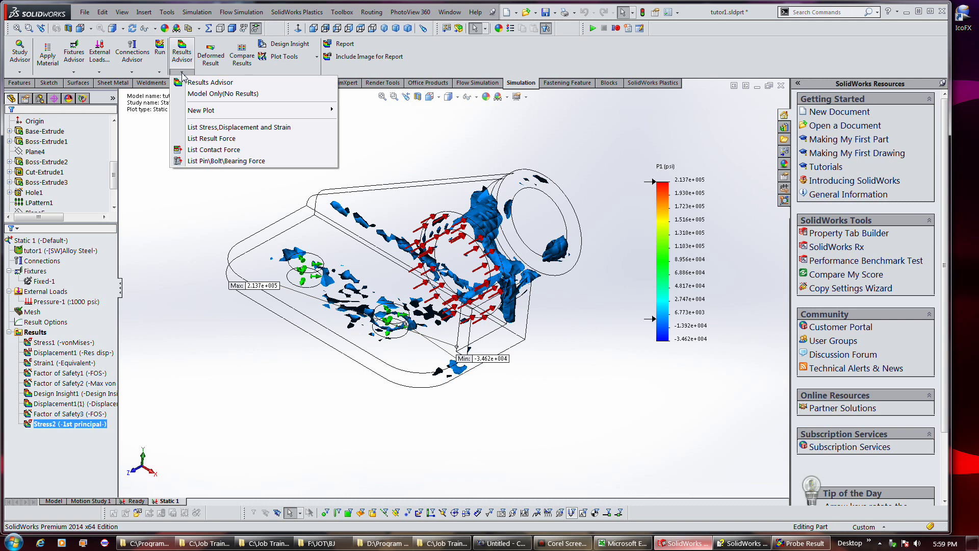
click(215, 93)
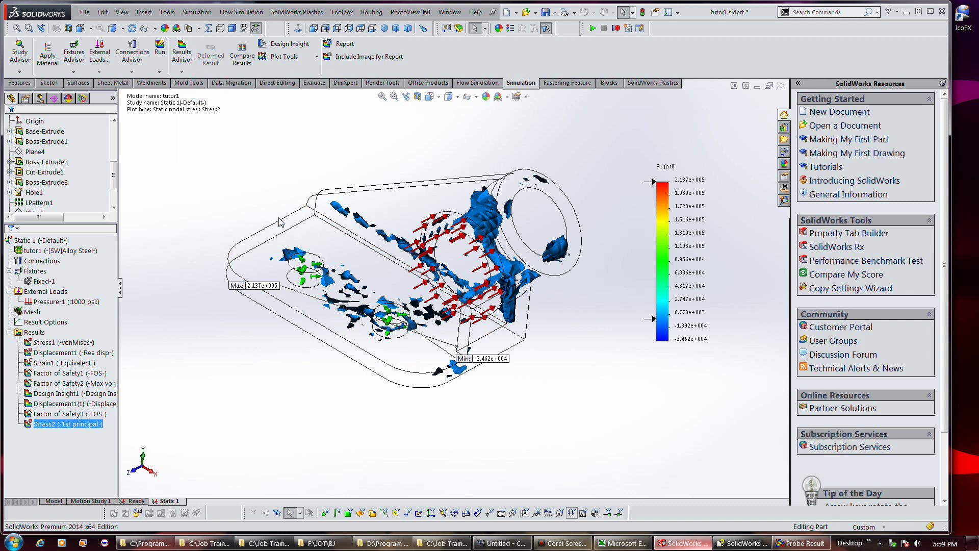
click(182, 72)
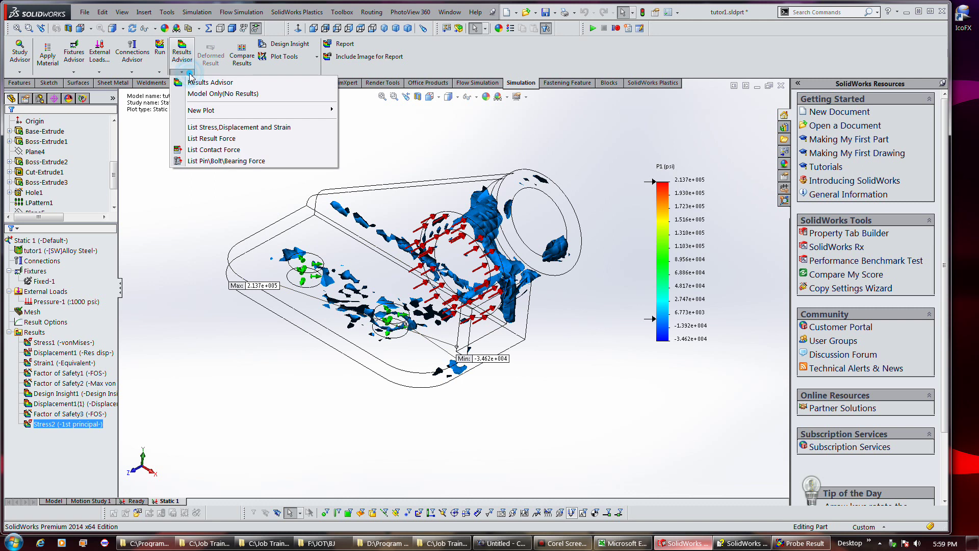
click(204, 95)
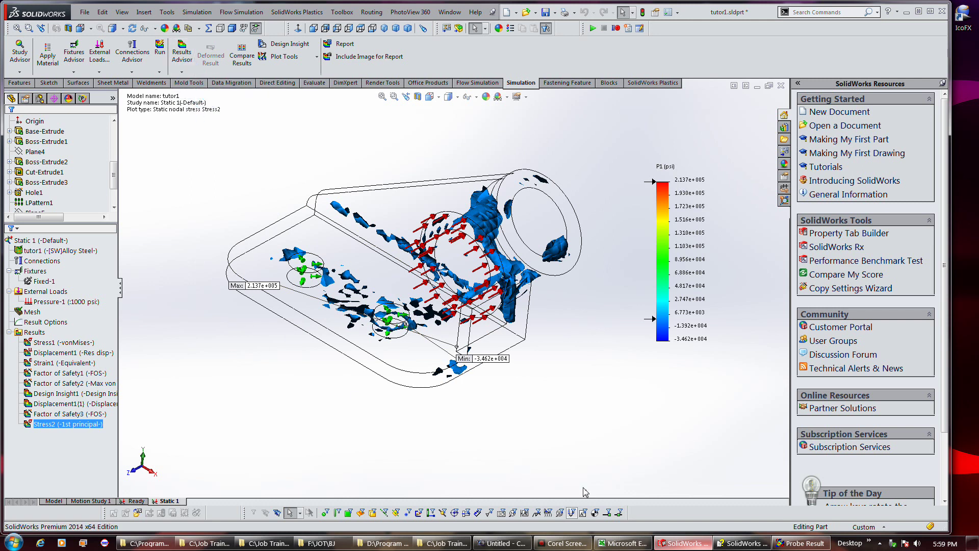
double_click(65, 343)
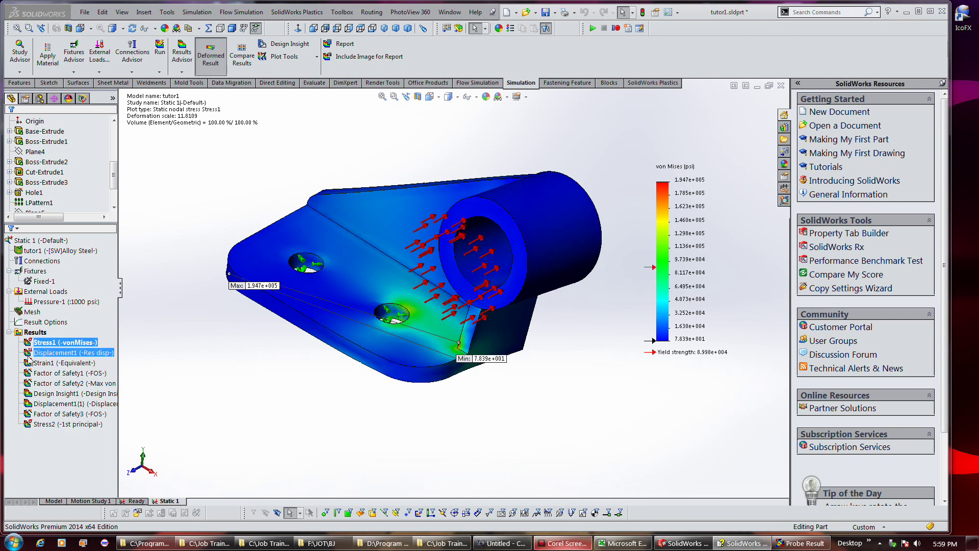
click(89, 373)
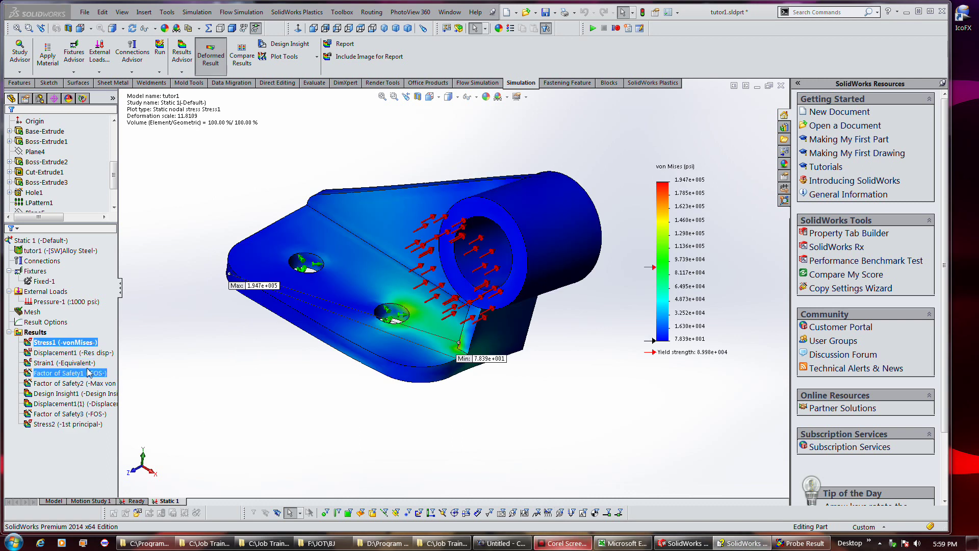